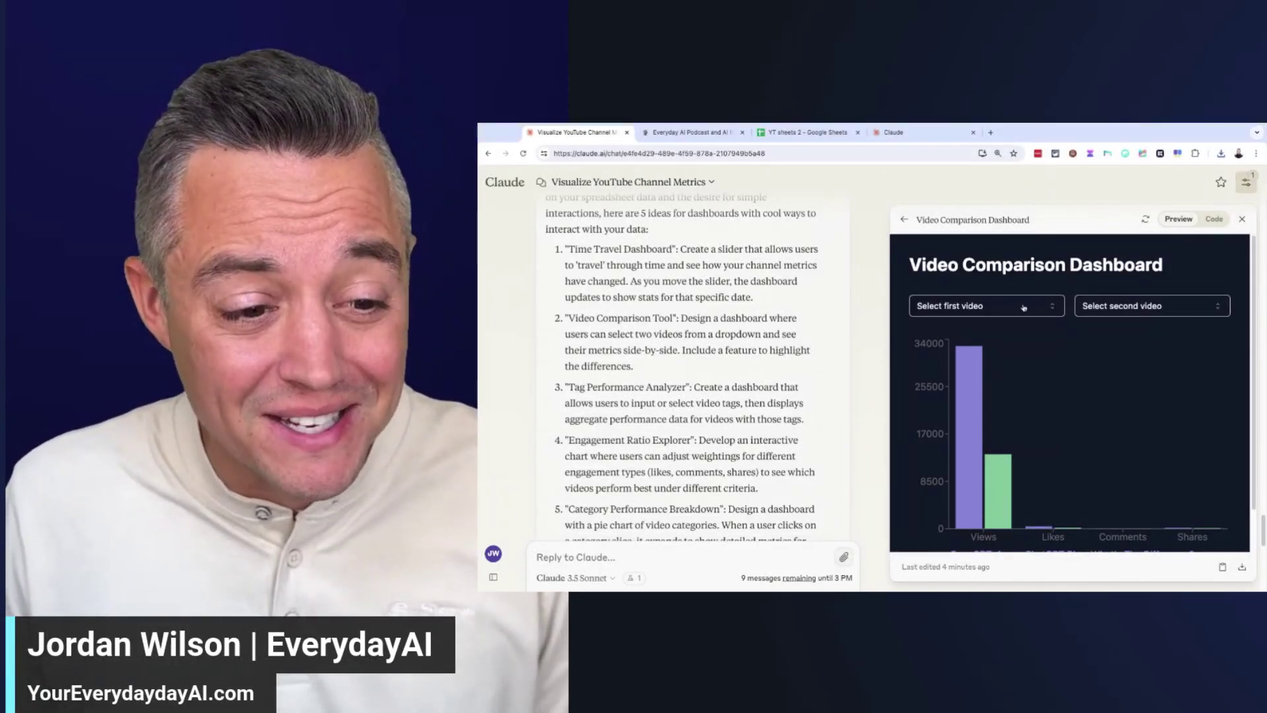
Choose the best-PDF-plugin video in both comparison dropdowns, then bring up the Everyday AI website.
click(1021, 305)
click(1027, 351)
click(1180, 309)
click(1162, 357)
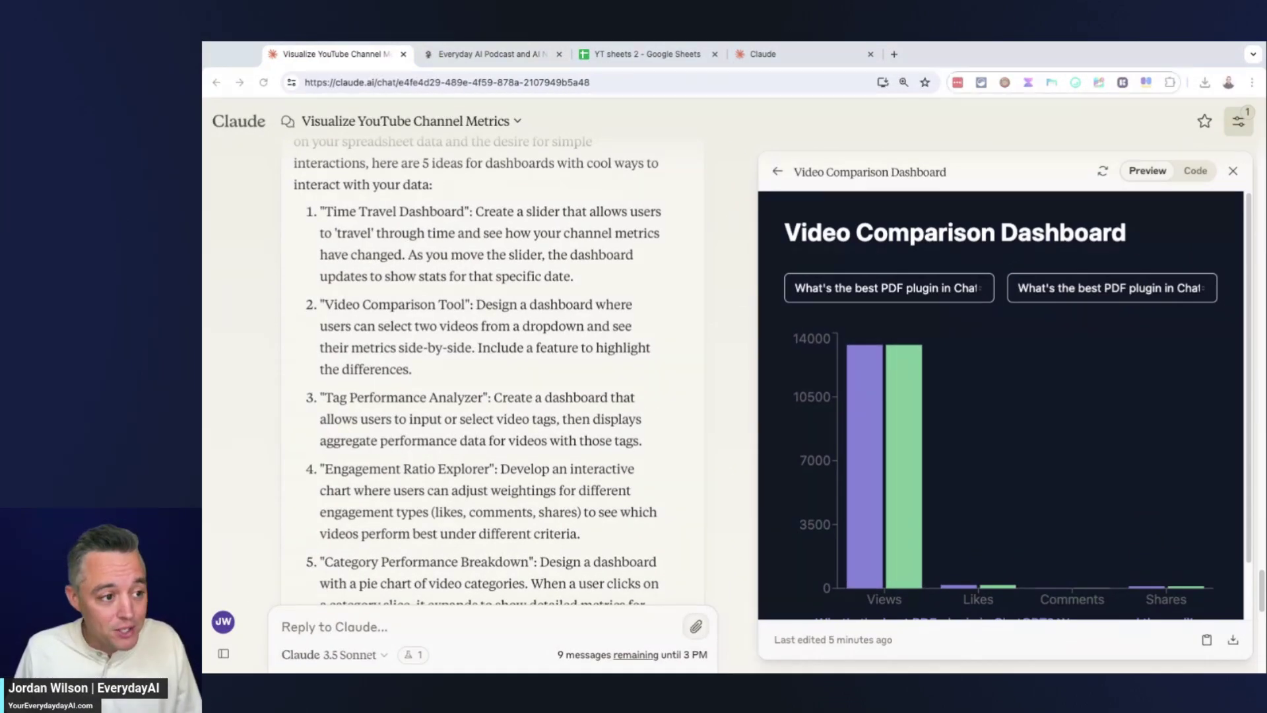
click(537, 54)
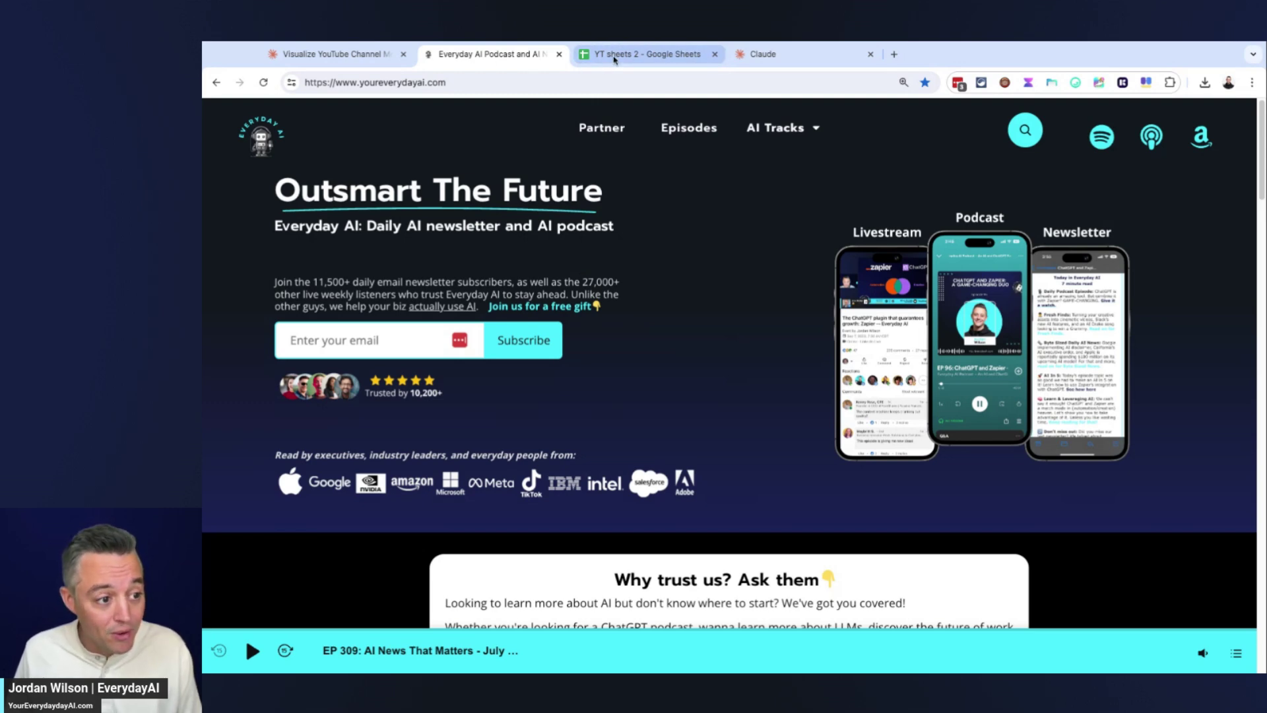
Browse the YT sheets 2 Table data rows of video titles and engagement metrics.
click(757, 59)
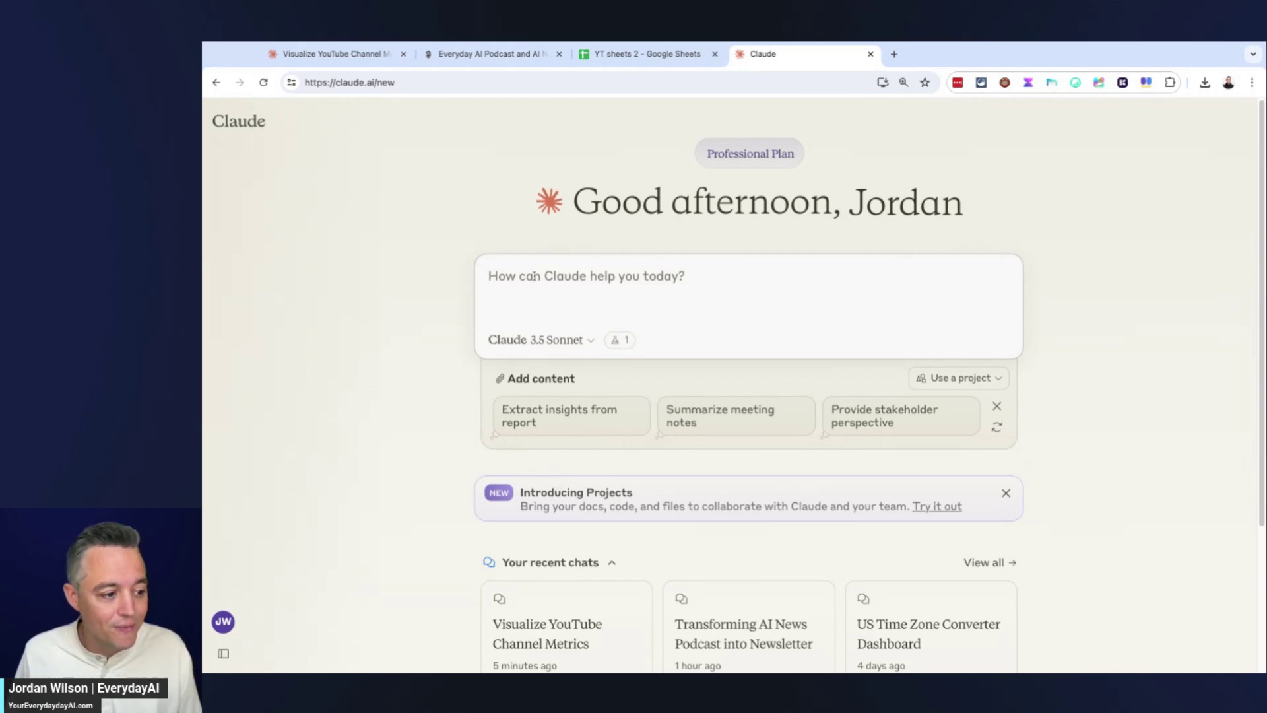
click(622, 57)
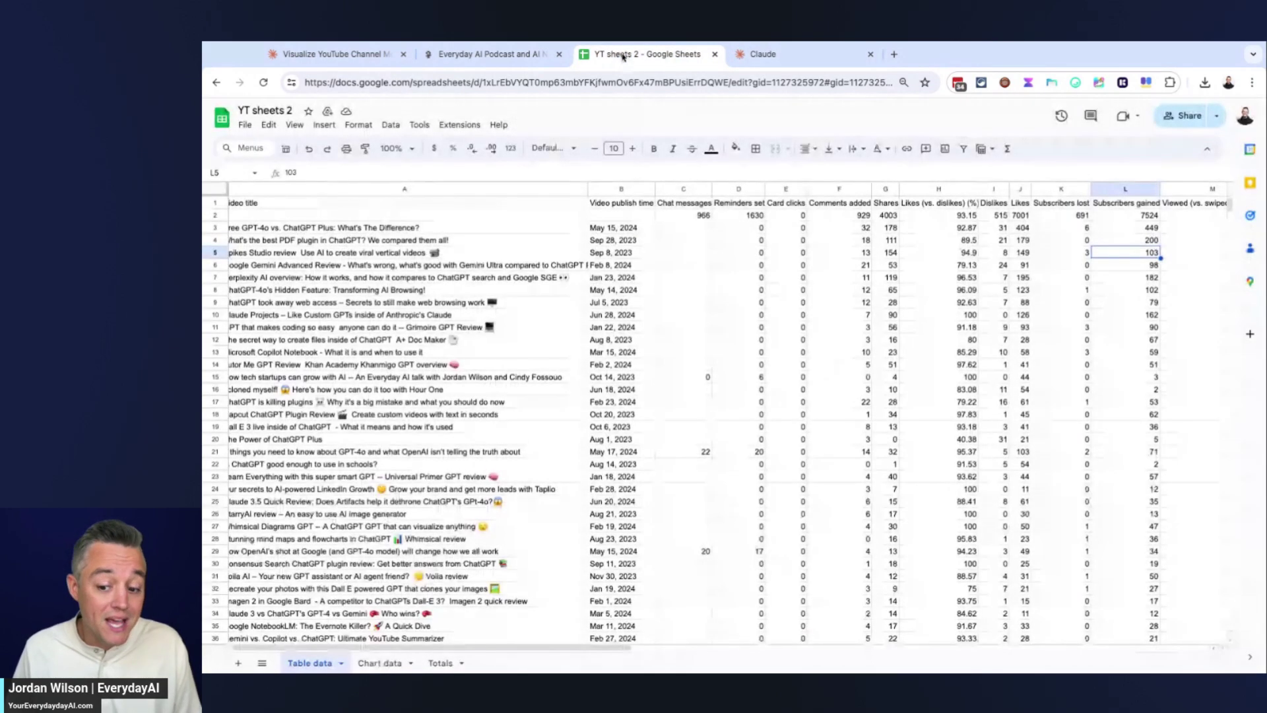
scroll(670, 362, down, 20)
scroll(670, 363, up, 20)
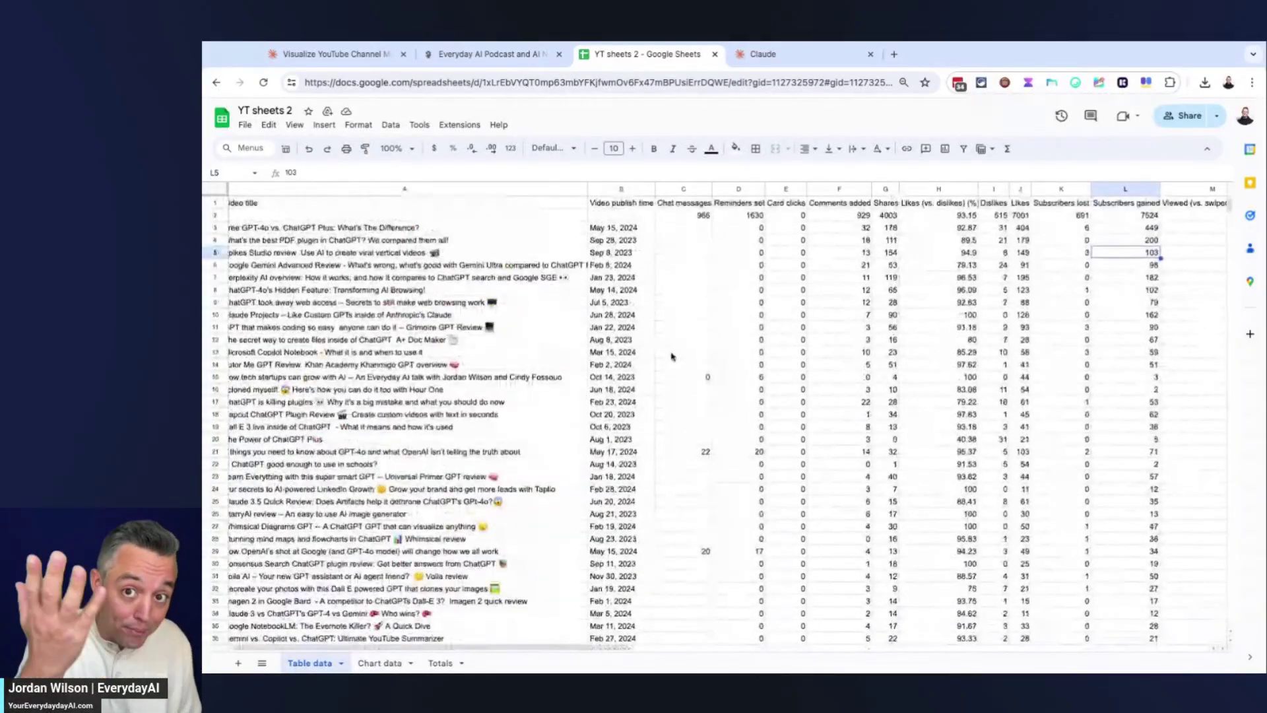
scroll(710, 352, down, 18)
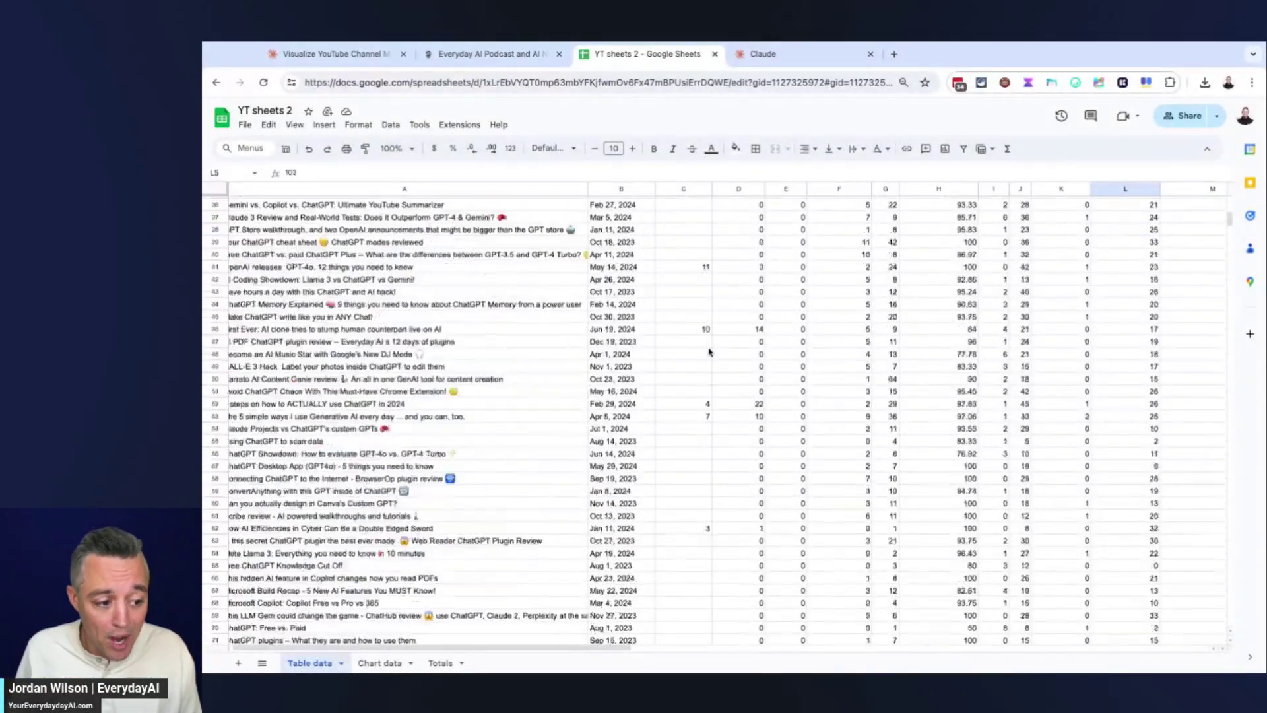
scroll(709, 352, up, 18)
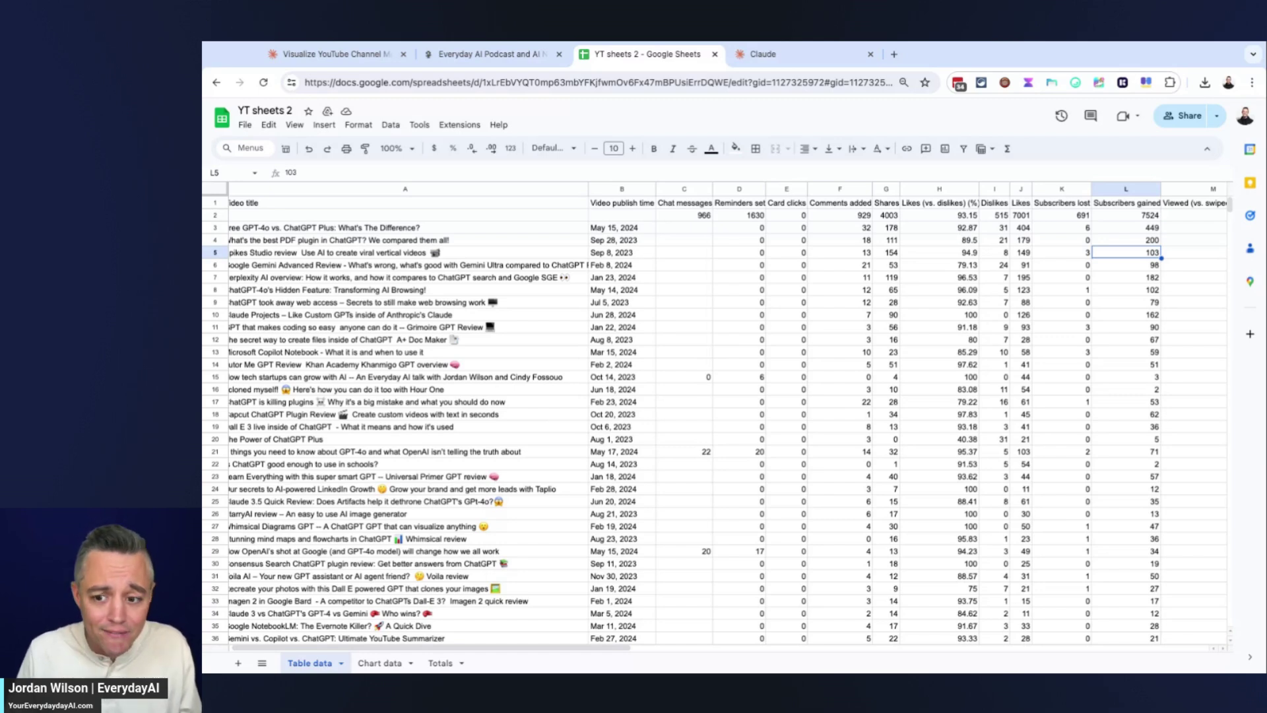
Send Claude the basic-visualization request with the YT sheets 2 table data CSV attached.
click(766, 54)
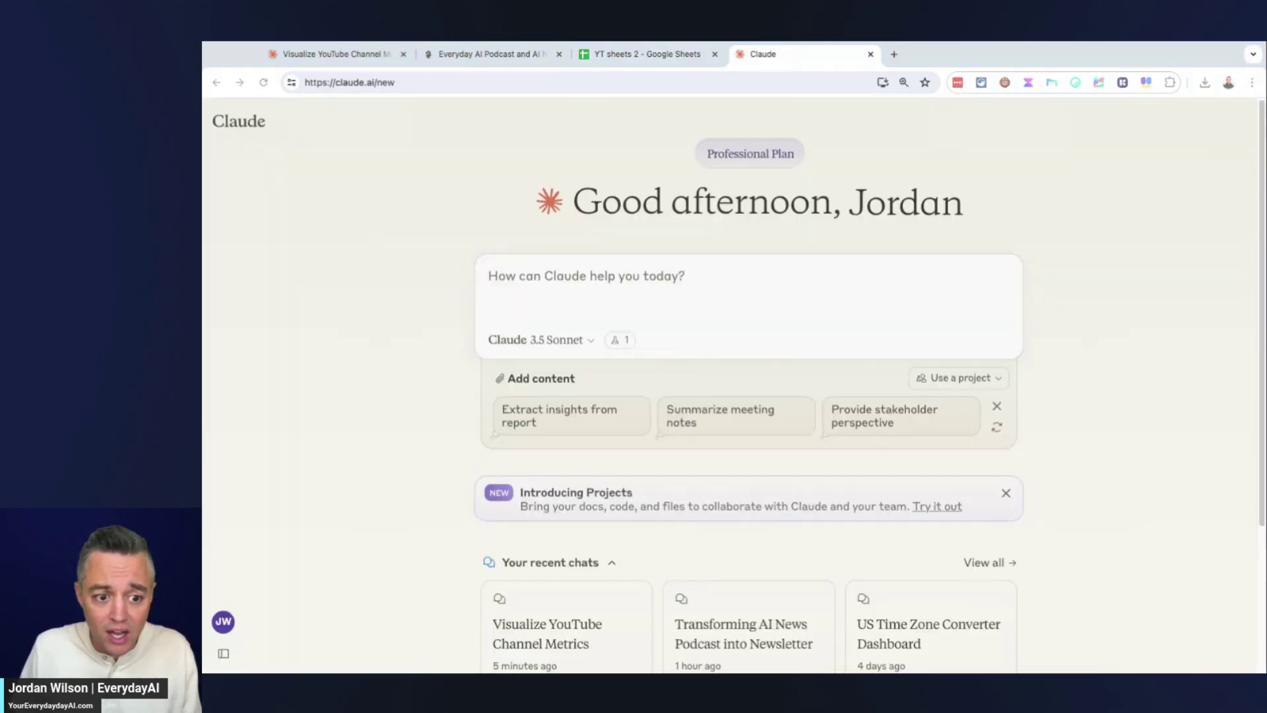
text(using the artifacts feature, please make a basic visualization of this data attached in the spreadsheet.)
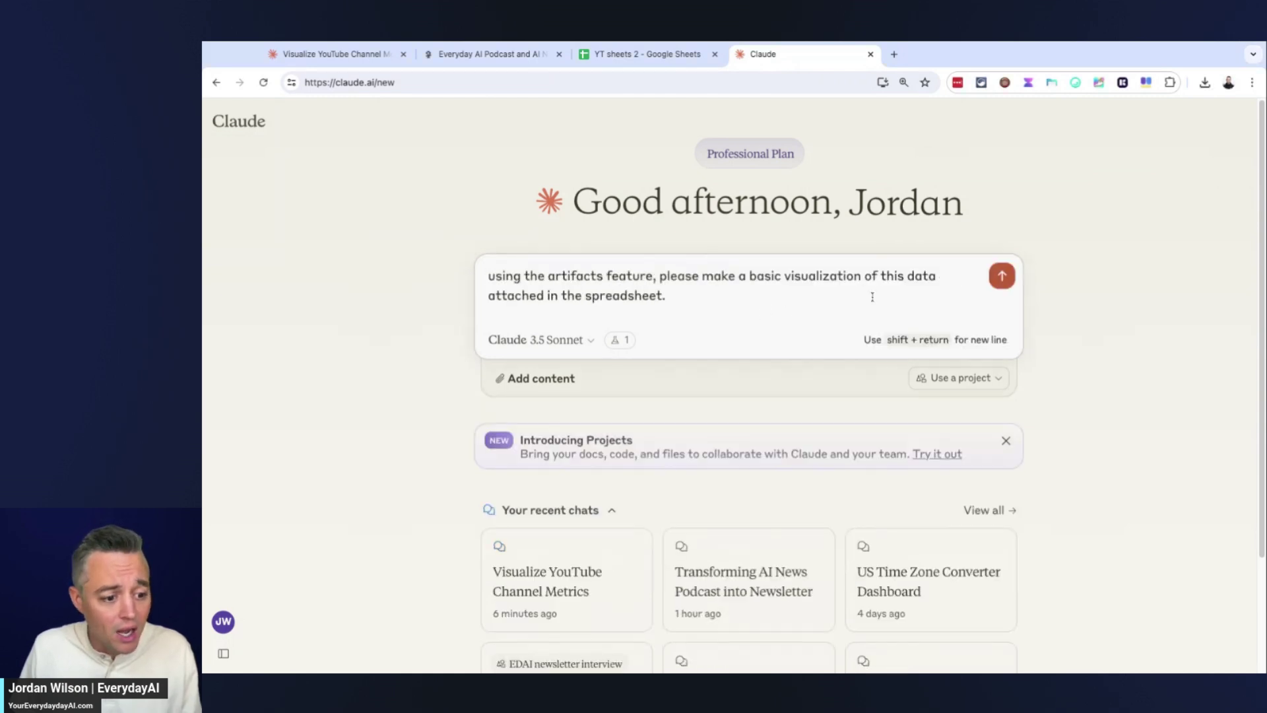
click(553, 388)
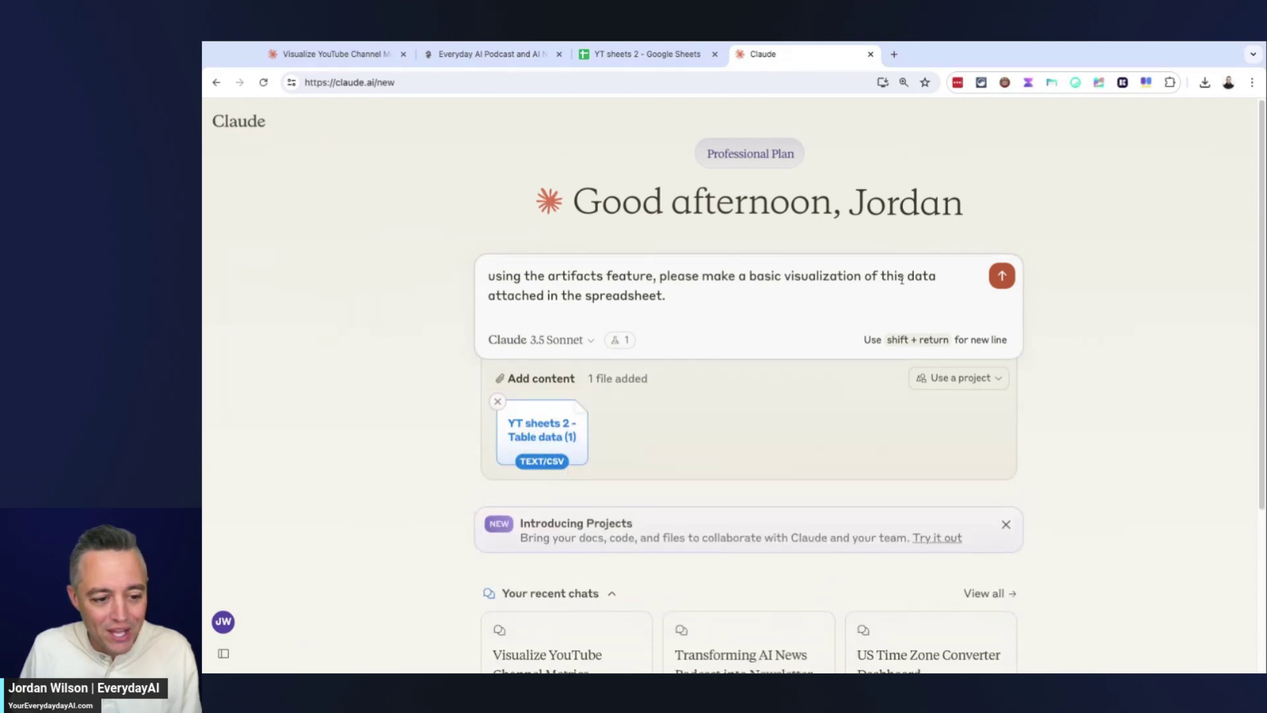
click(1003, 278)
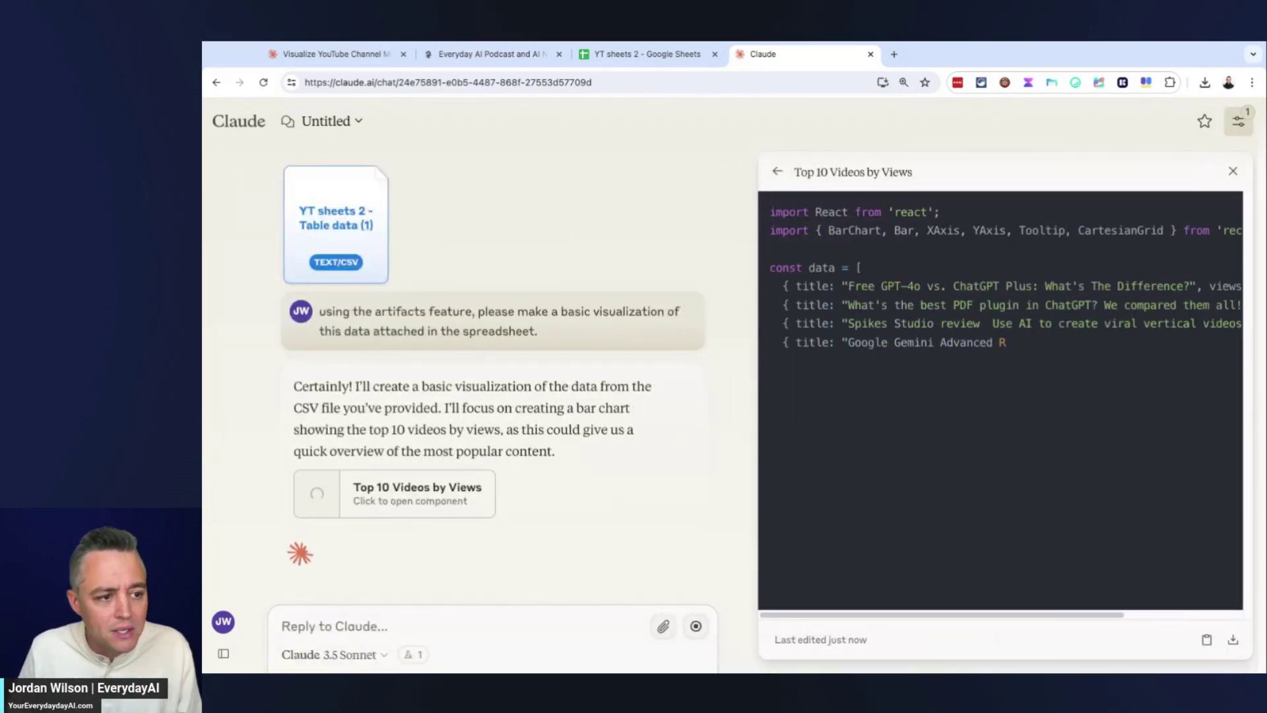
Scroll up, down, left and right through the YT sheets 2 Table data.
click(646, 54)
scroll(622, 381, down, 20)
scroll(622, 381, down, 20)
scroll(627, 382, up, 18)
scroll(628, 381, up, 20)
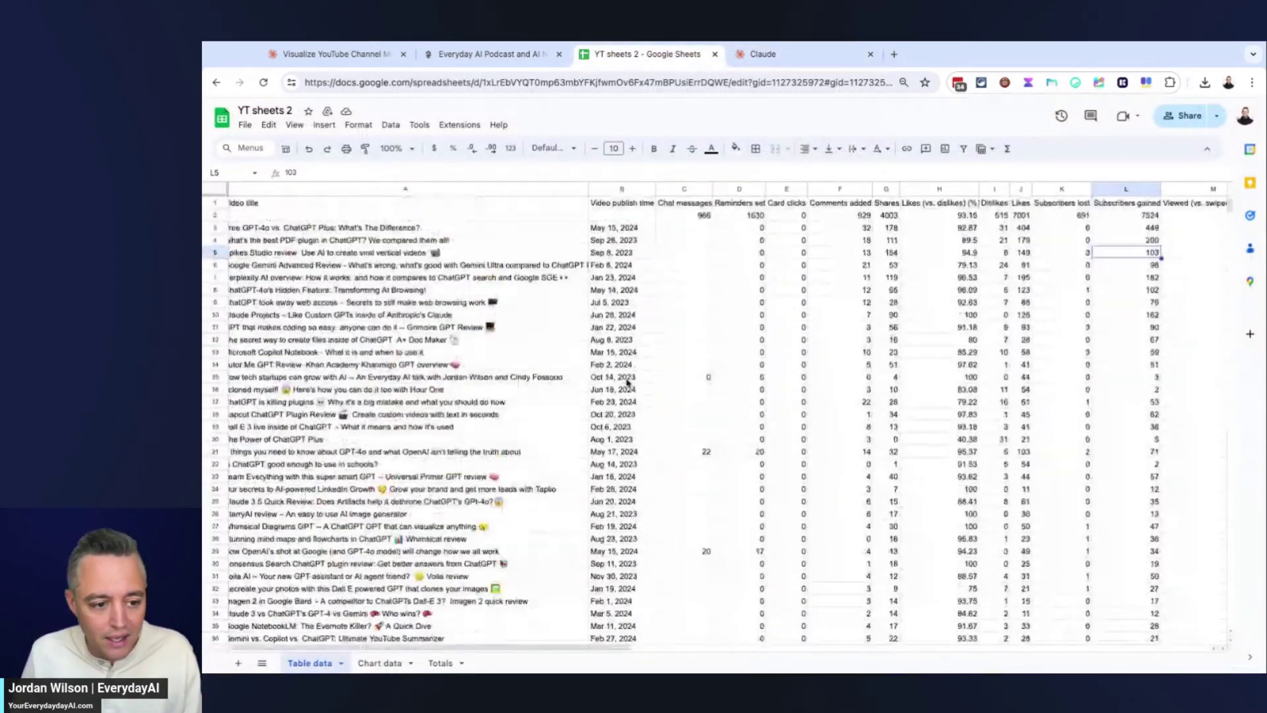
scroll(627, 382, right, 15)
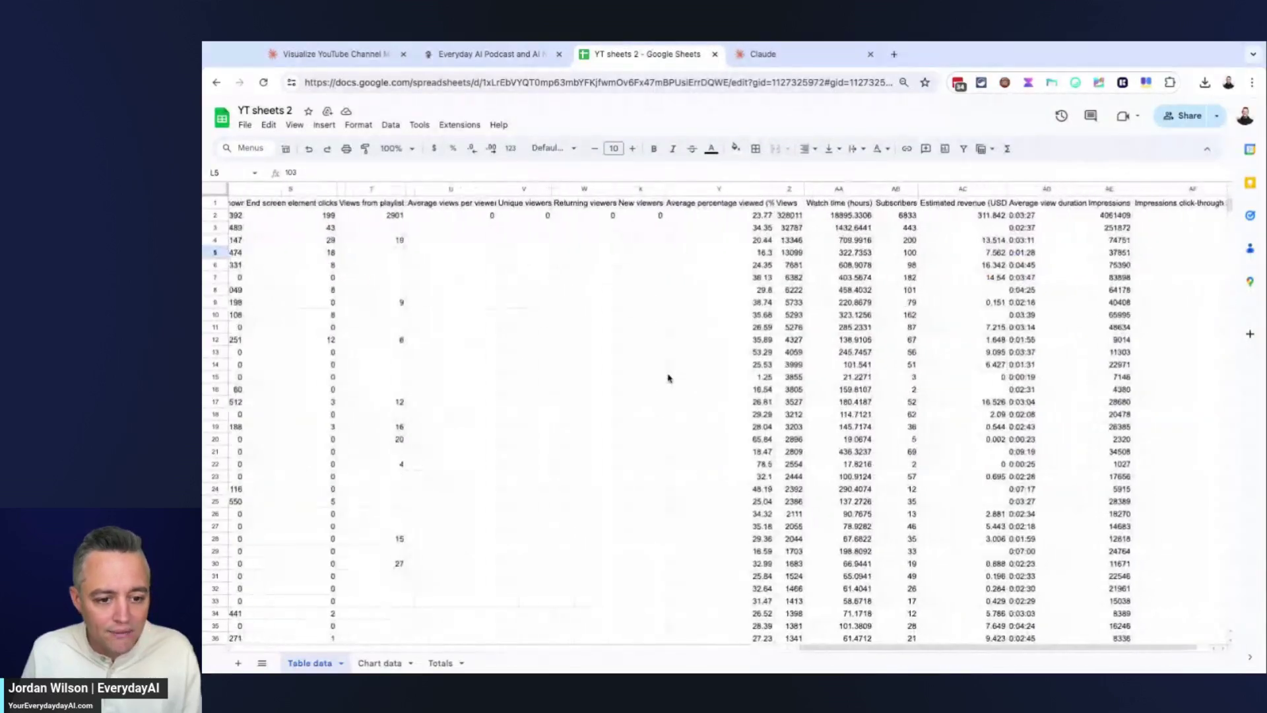
scroll(669, 378, left, 15)
Select the whole A1:AF502 data range and review its status-bar summary statistics.
click(670, 377)
key(ctrl+a)
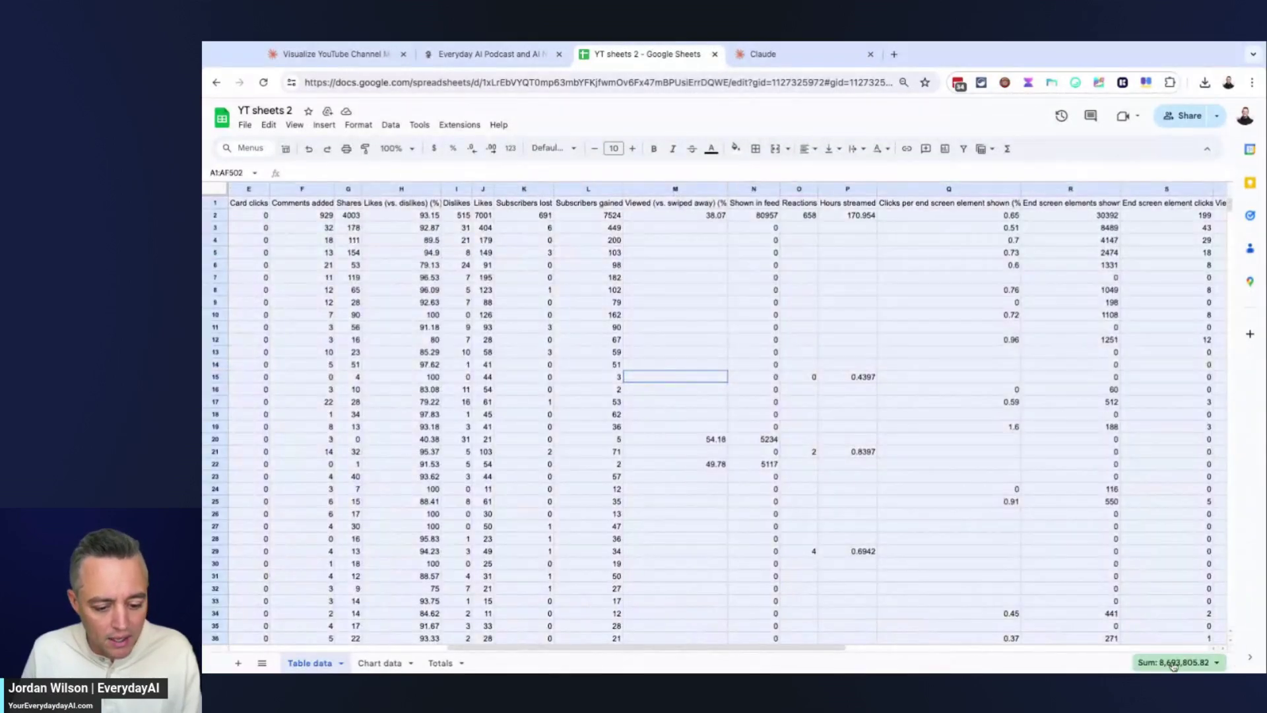
click(1187, 663)
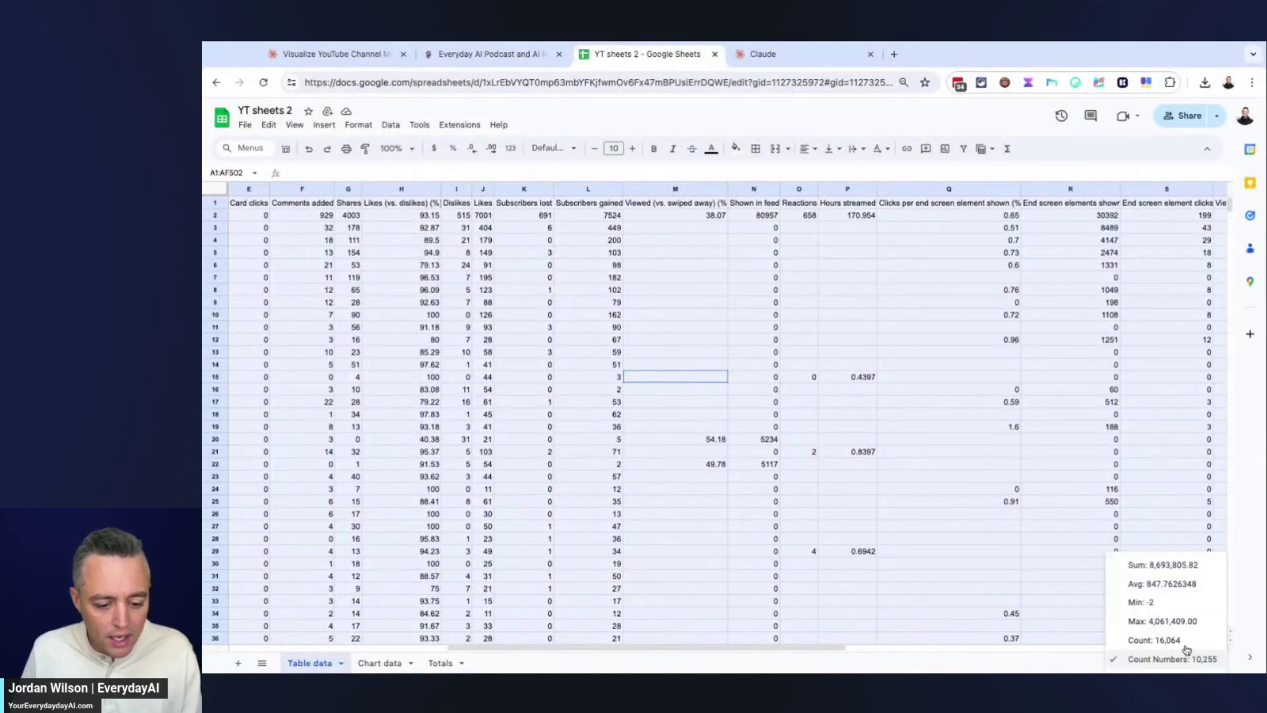
click(1053, 663)
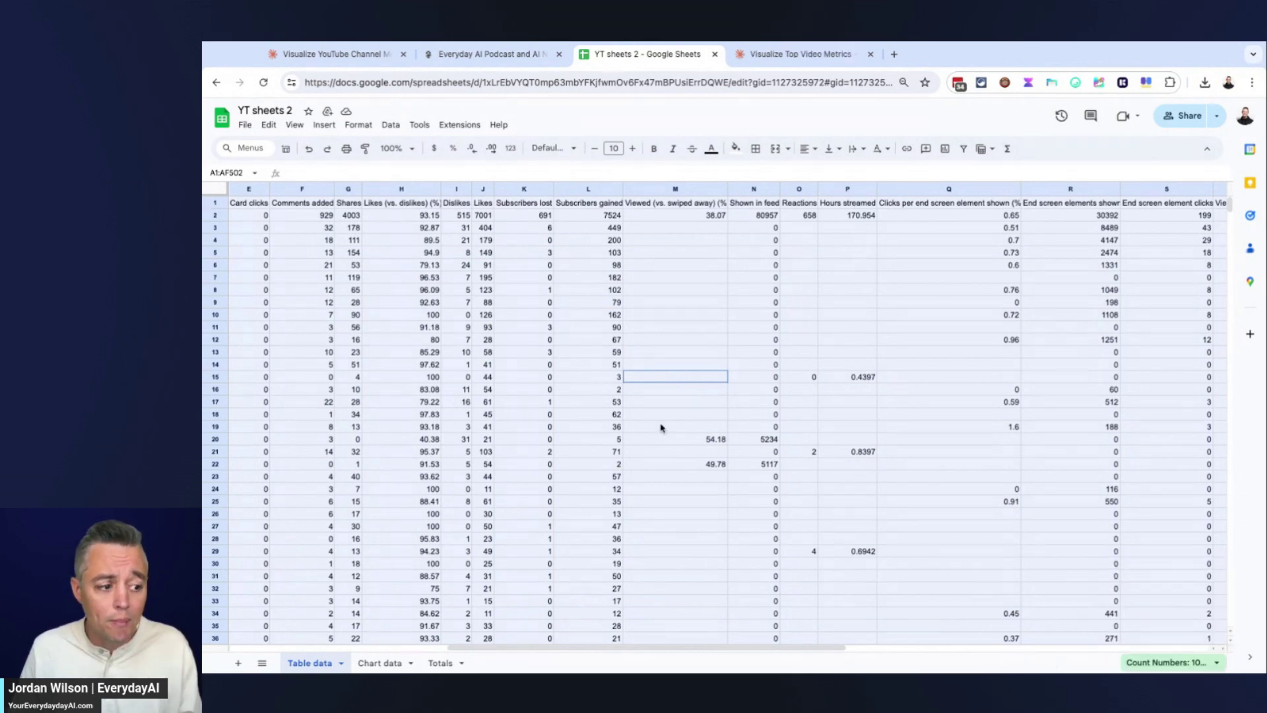
scroll(661, 427, left, 10)
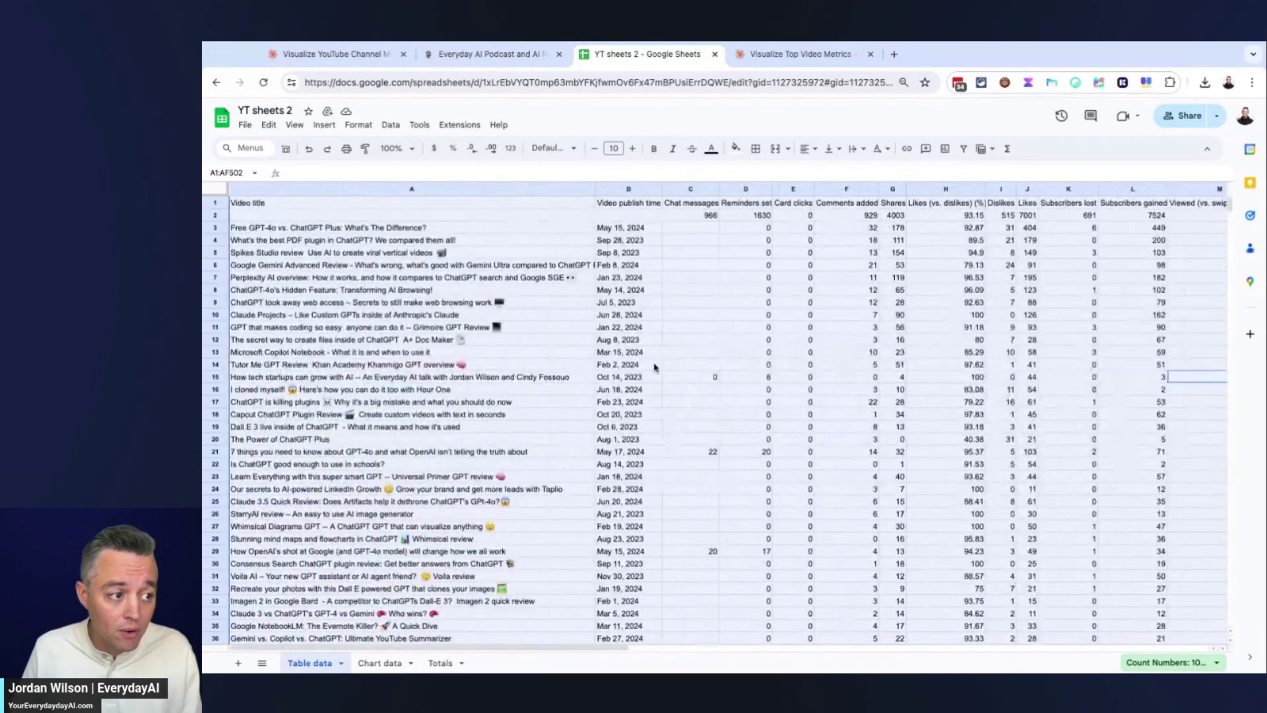
click(831, 58)
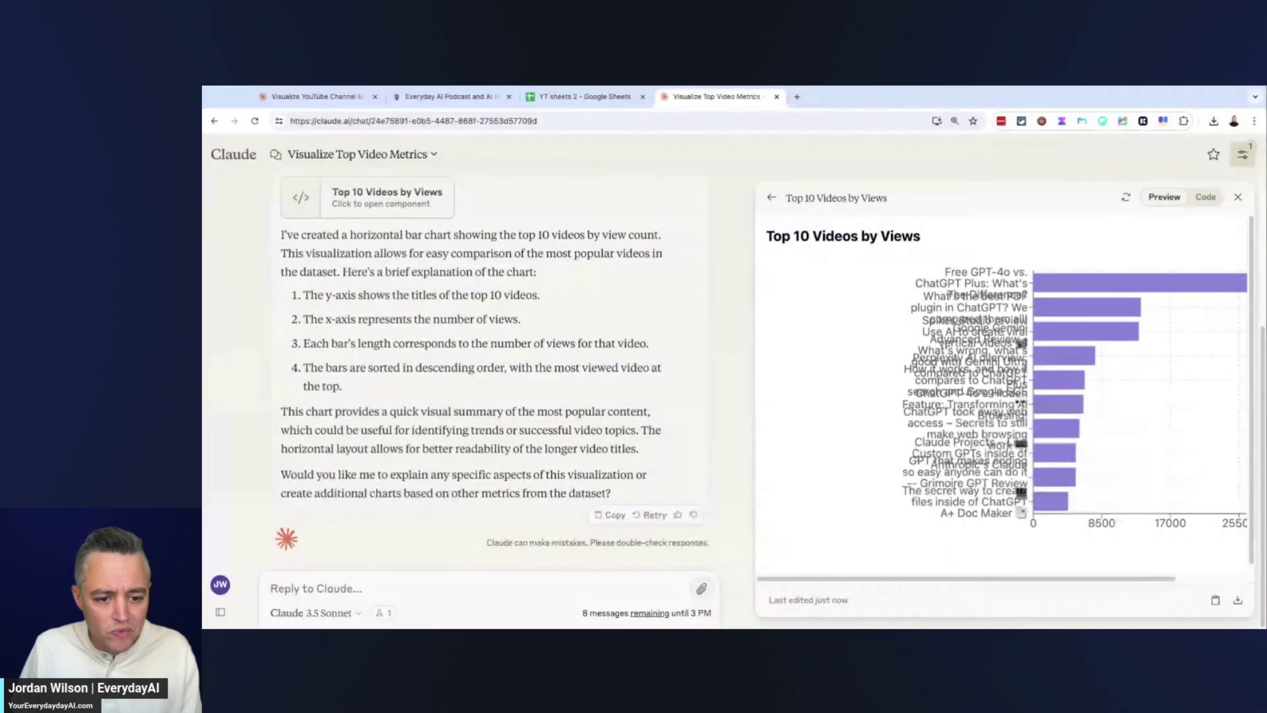
mouse_move(1035, 279)
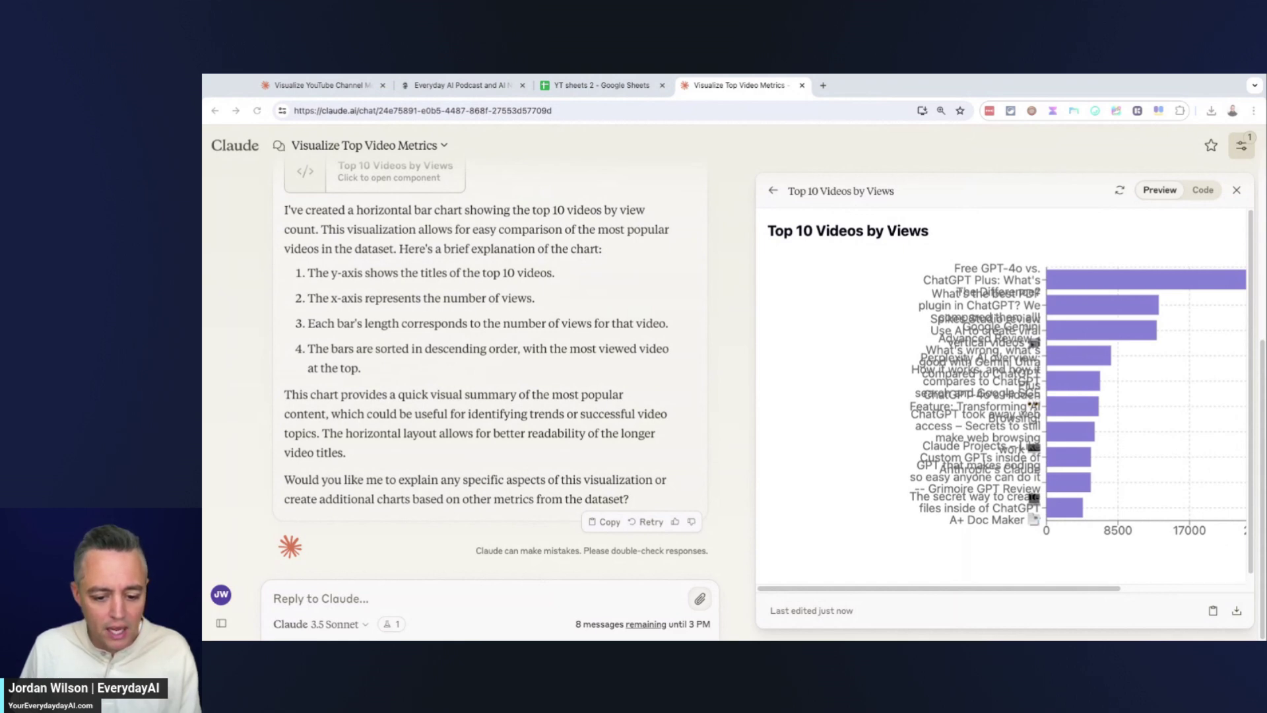
Ask Claude for a more stylish Top 10 chart because the title text is too crowded.
click(531, 599)
text(Great, but please make it more visualize and with a more stylish interface.)
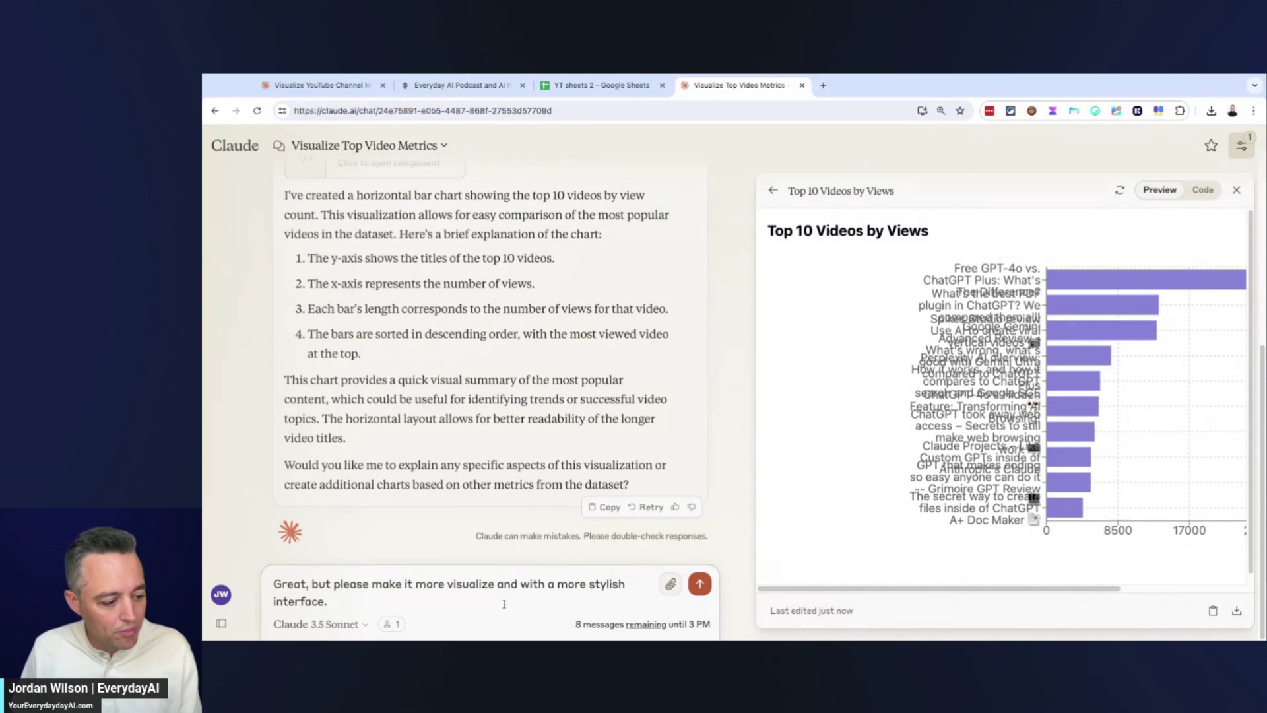
text(right now,)
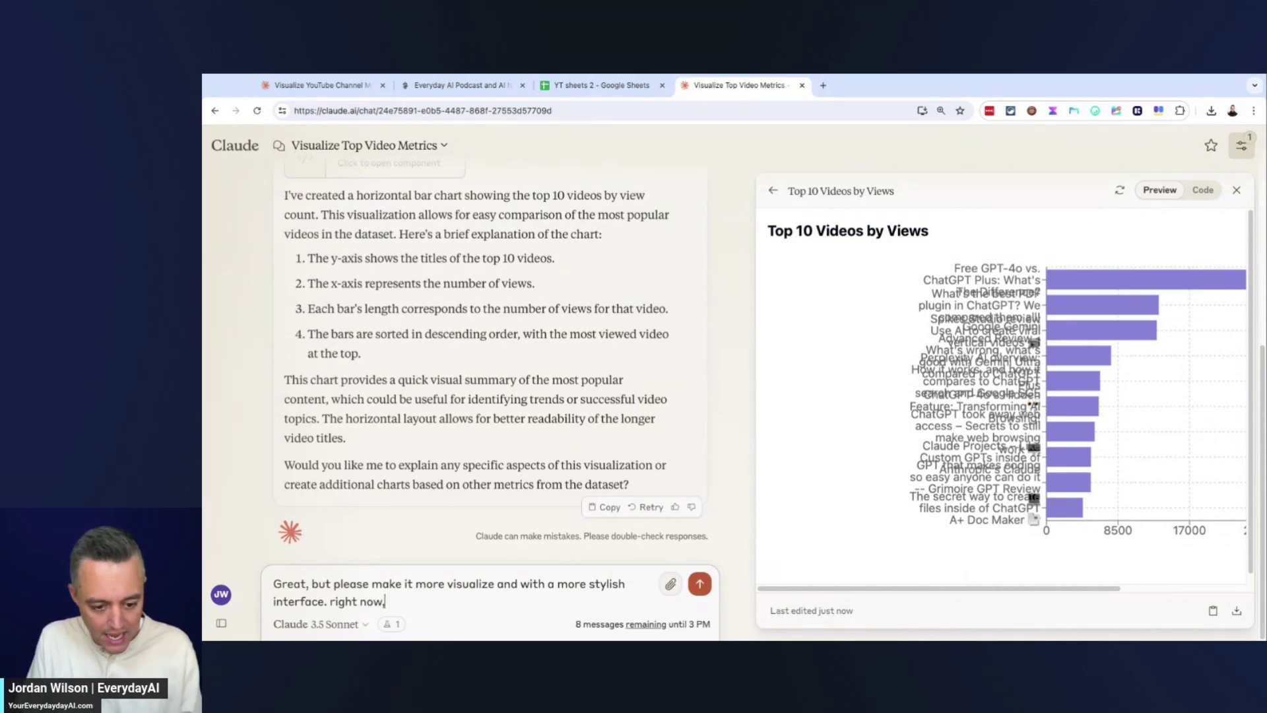
text( the textti)
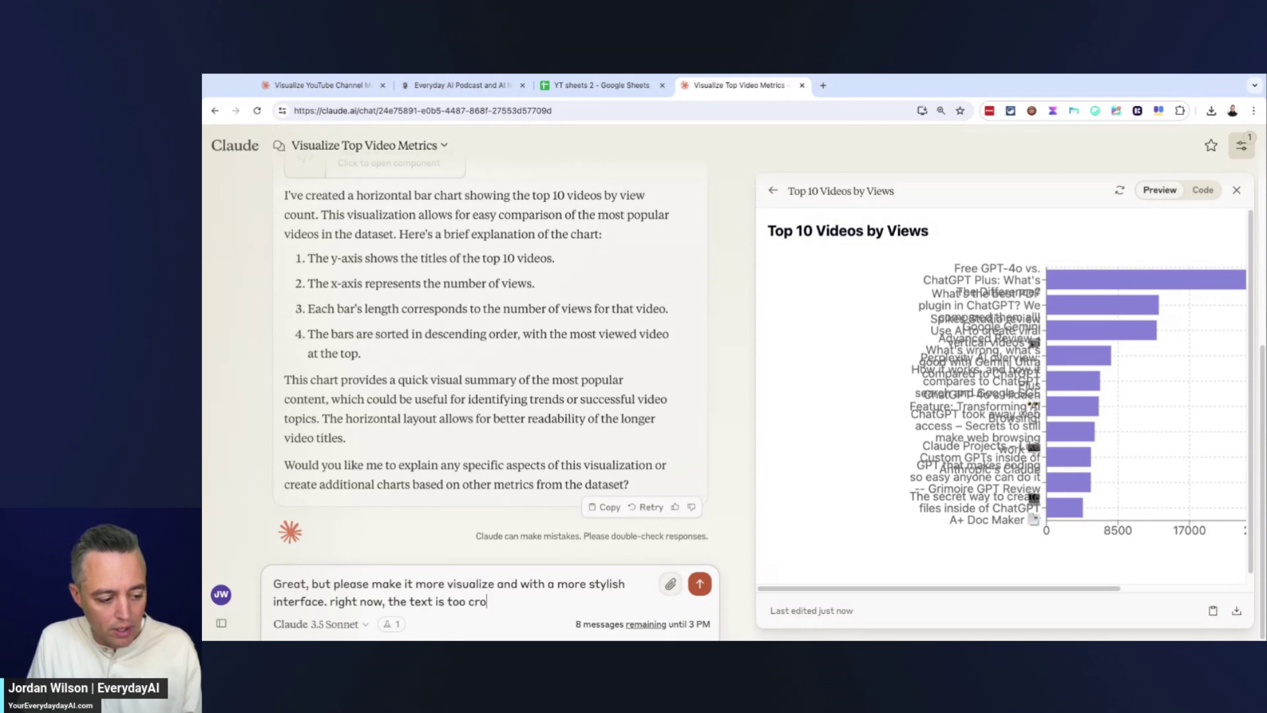
text( too crowded)
key(Return)
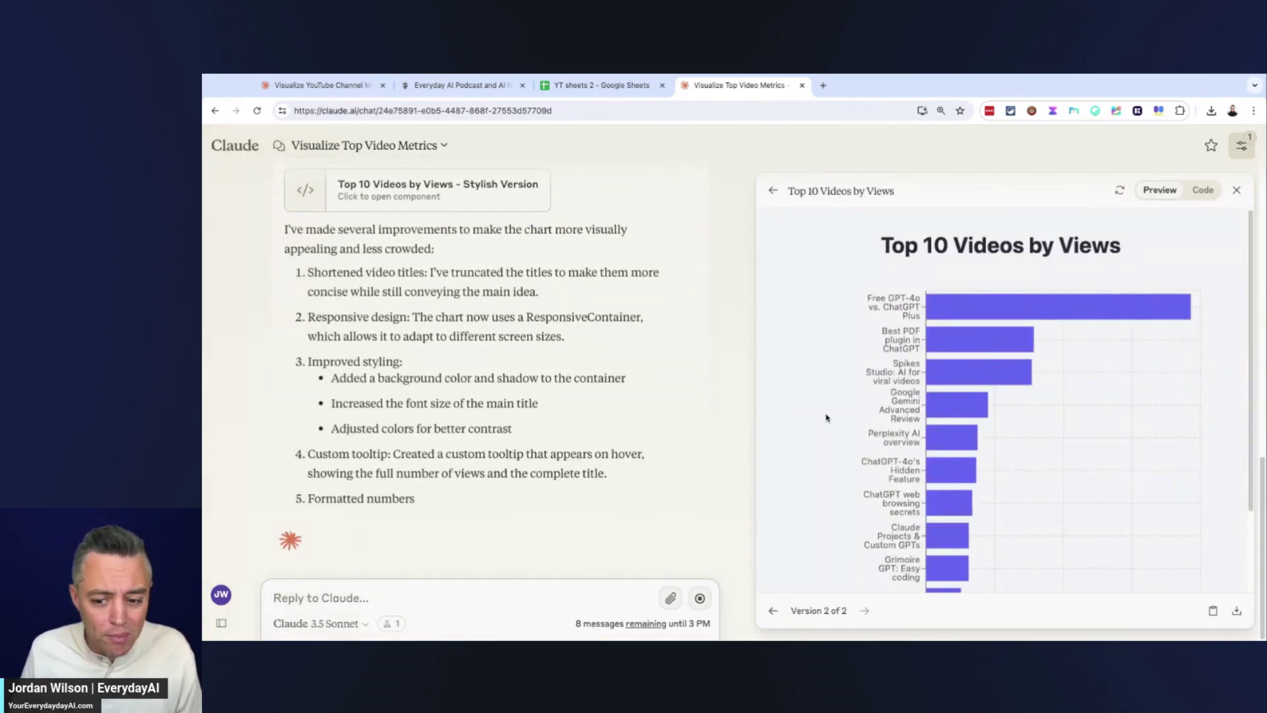
Compare chart version 1 with the restyled version 2 and inspect its bars.
scroll(964, 436, down, 2)
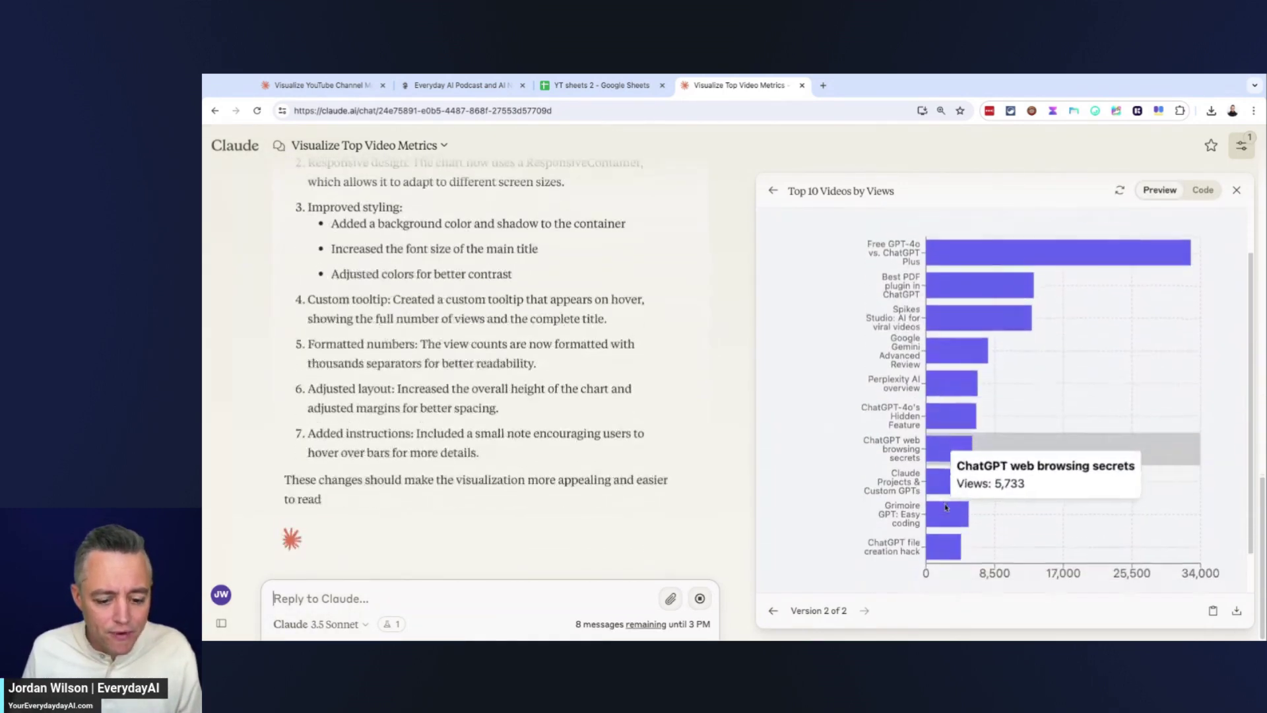
click(812, 613)
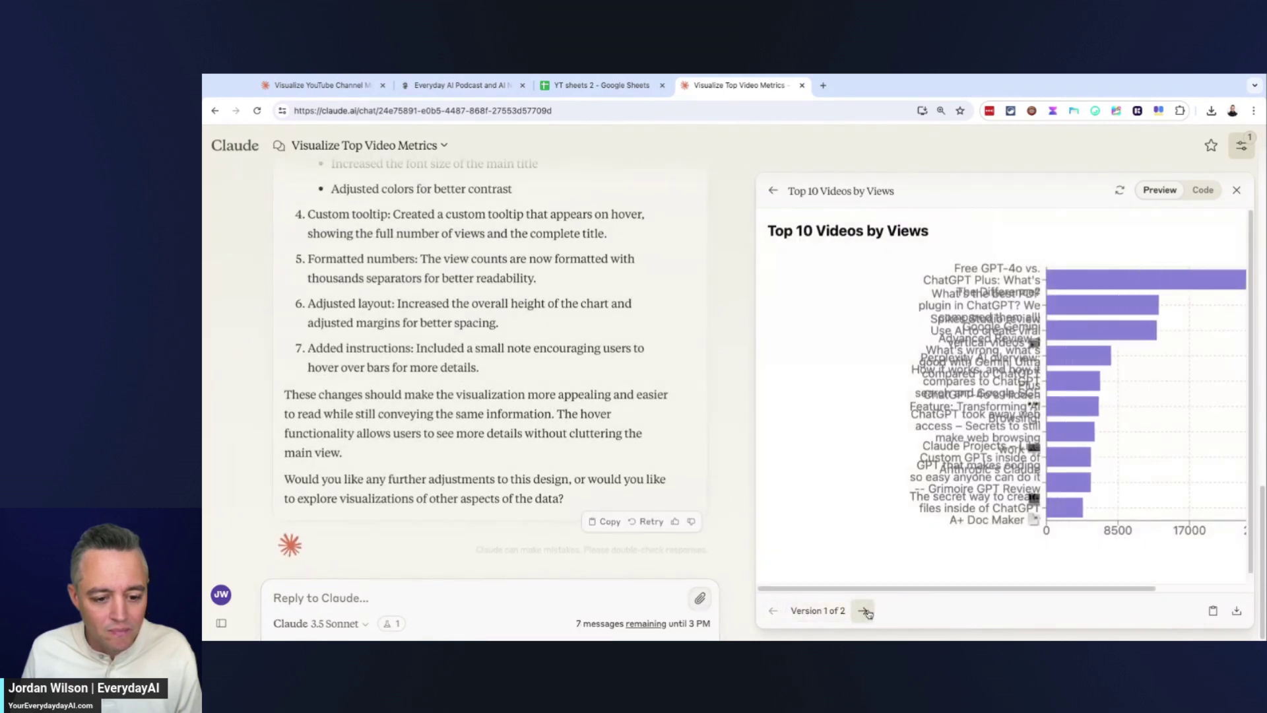
scroll(988, 454, right, 5)
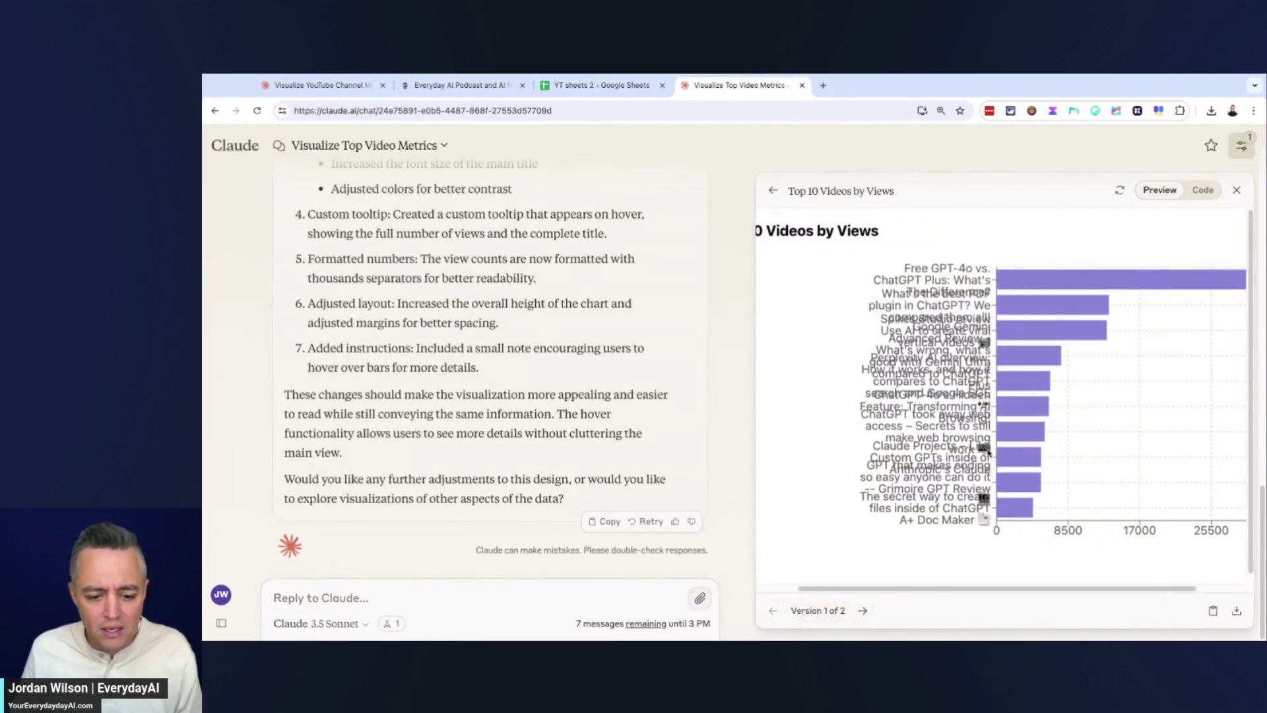
click(863, 612)
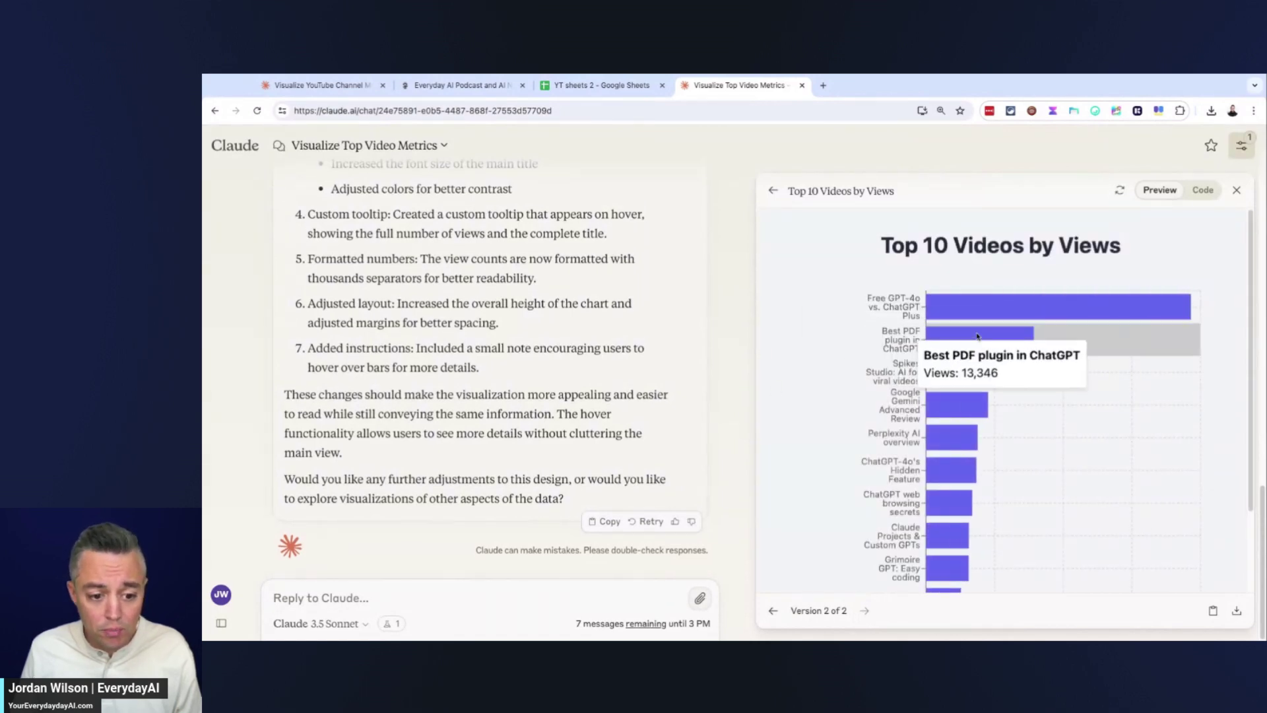
mouse_move(962, 497)
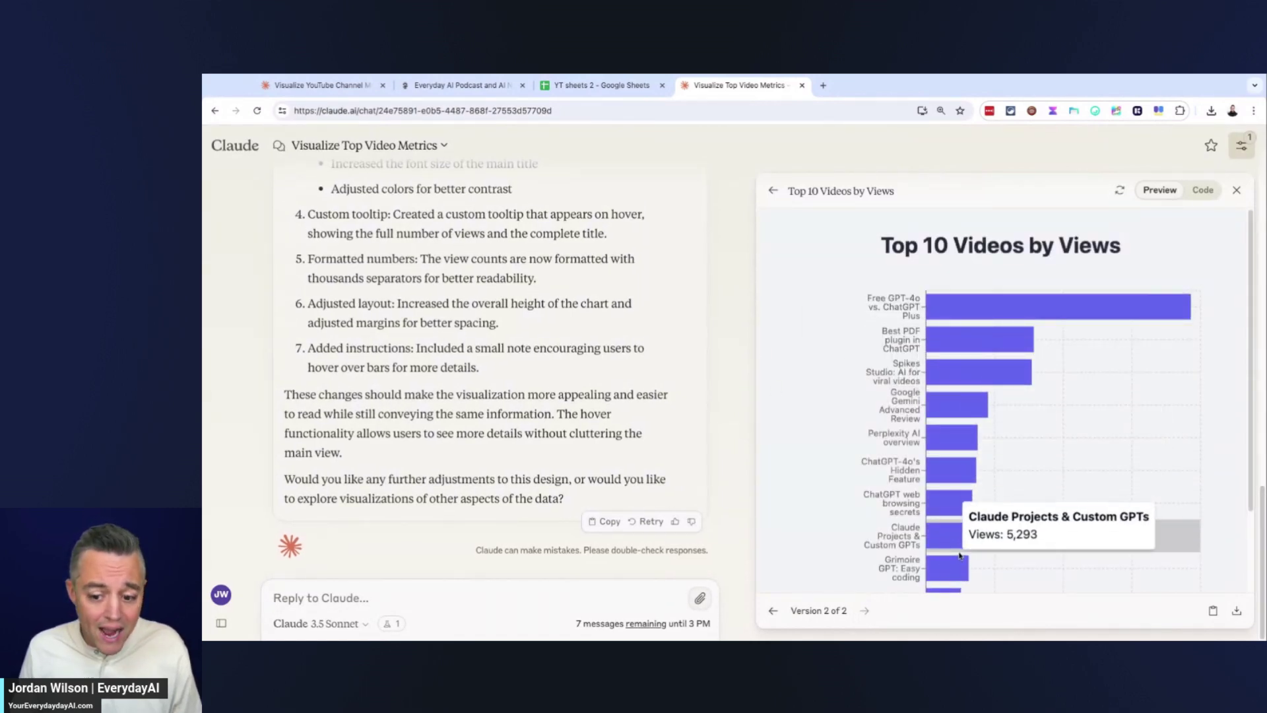
mouse_move(990, 302)
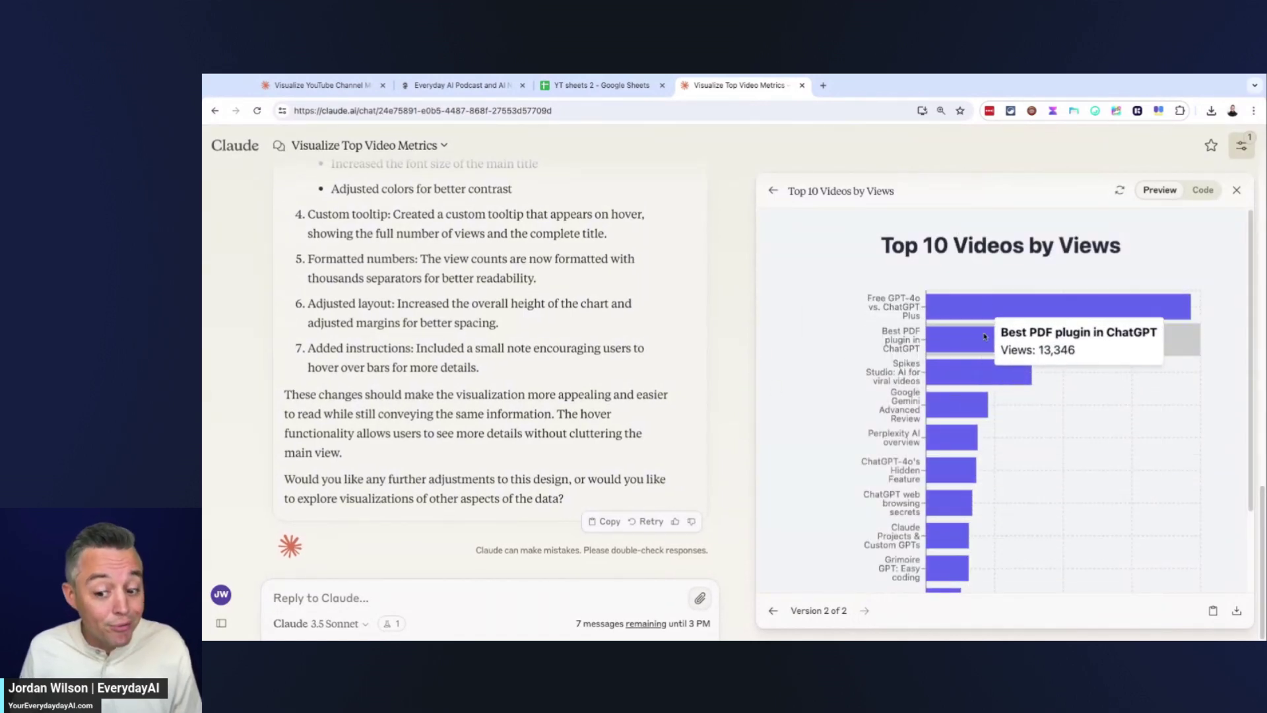
Check the YT sheets 2 spreadsheet and Video Comparison Dashboard chat, then return to Top Video Metrics.
click(620, 93)
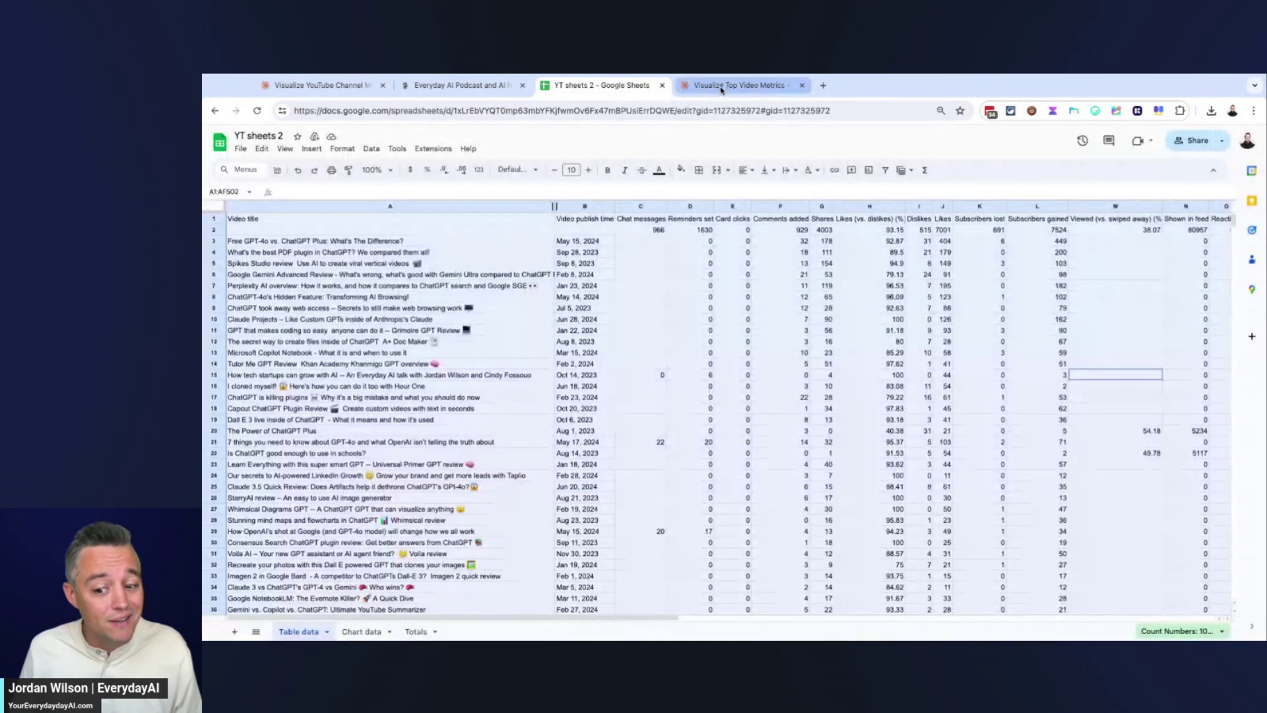
click(722, 89)
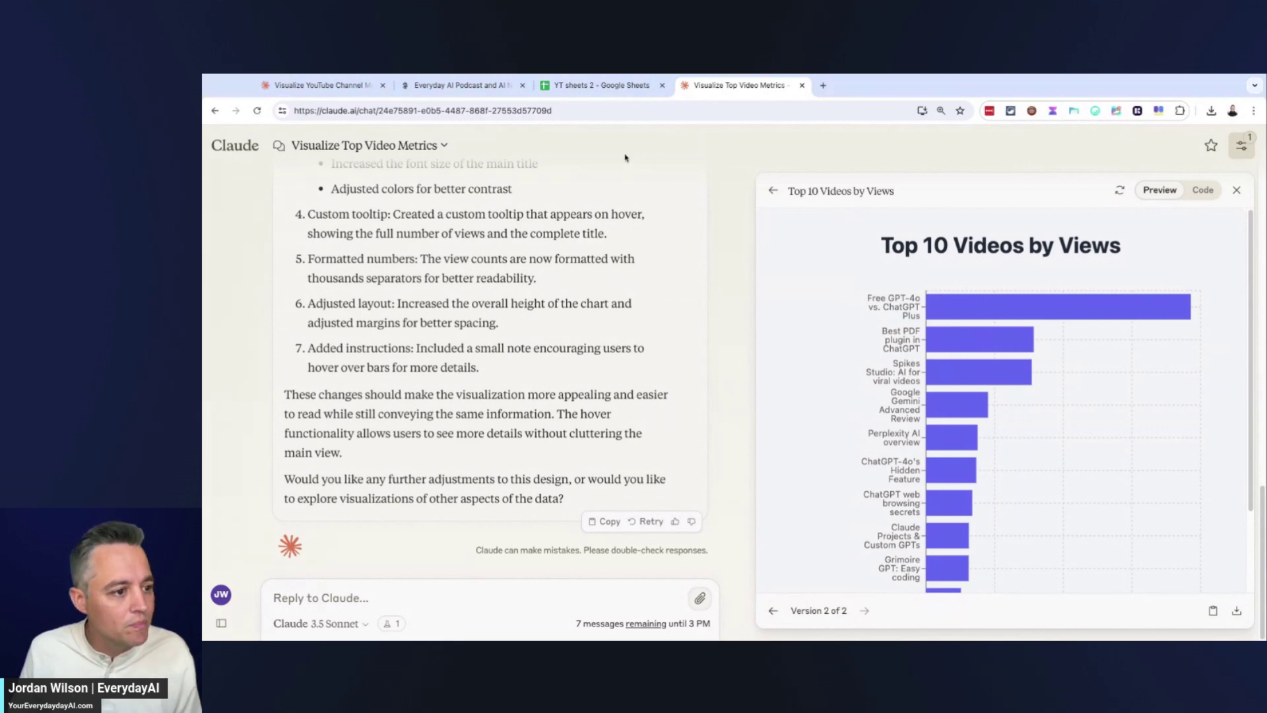
click(317, 85)
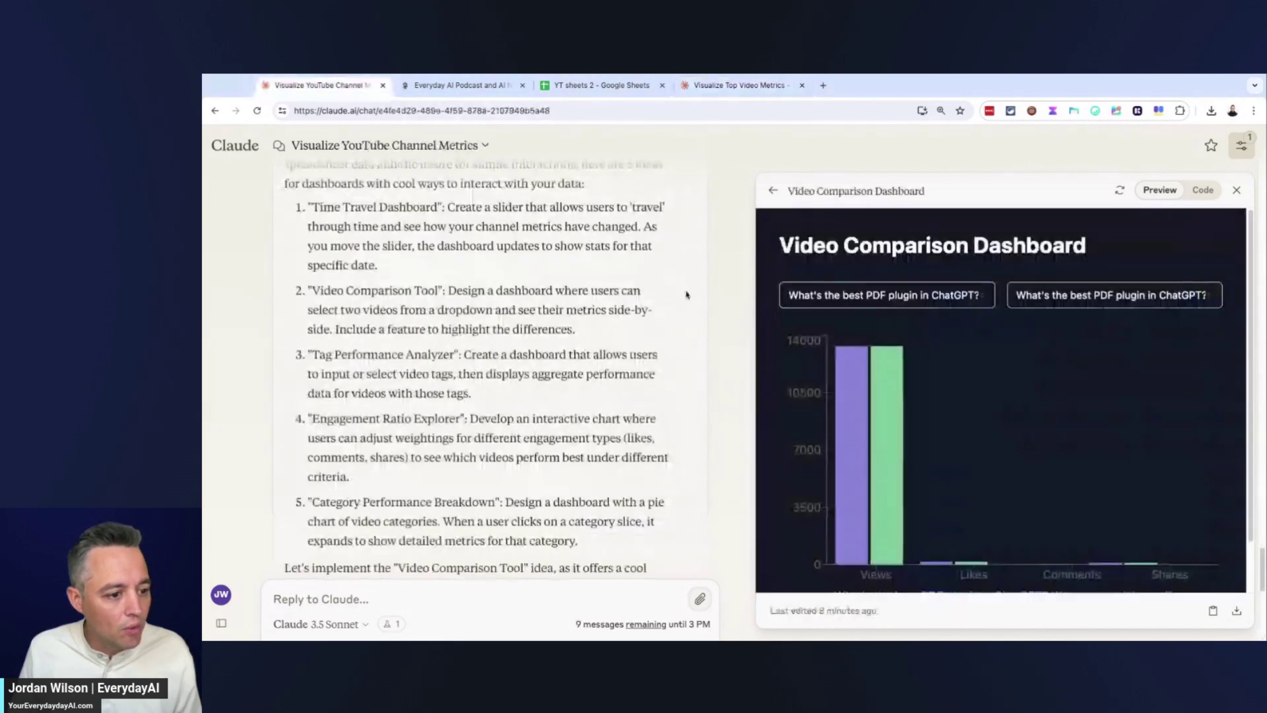
click(739, 86)
Send the minimalist dark-mode dashboard prompt with bold views, likes, subscribers and hover animations.
text(Using Claude's artifacts feature, please Create a minimalist dashboard with a dark mode interface. Display key metrics like views, likes, and subscribers in large, bold numbers with subtle animations on hover.)
key(Return)
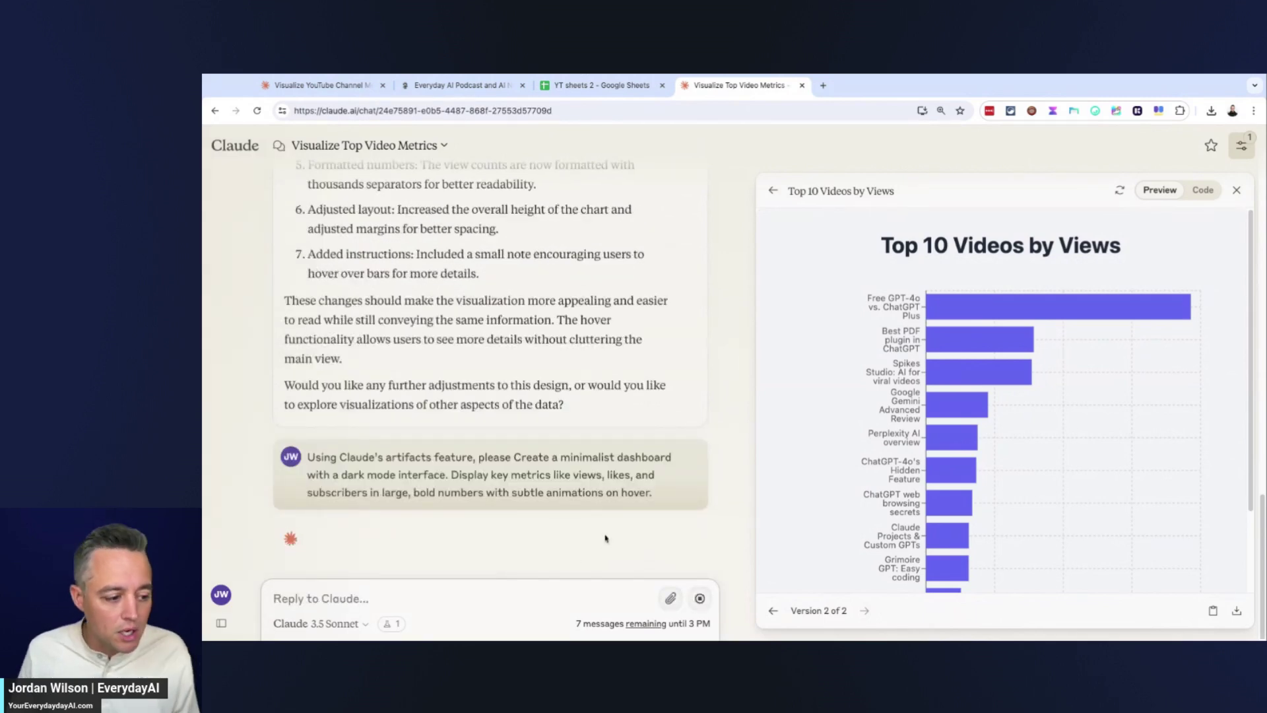
triple_click(581, 493)
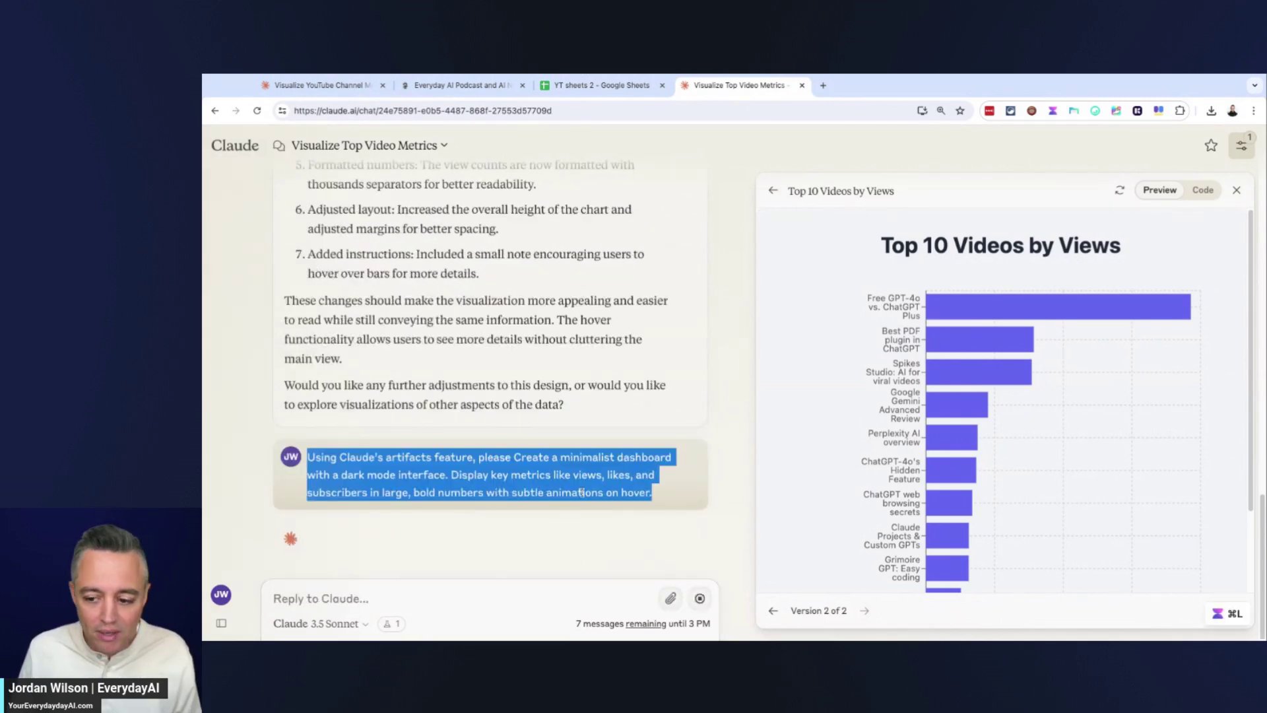
drag(581, 493, 609, 343)
click(638, 328)
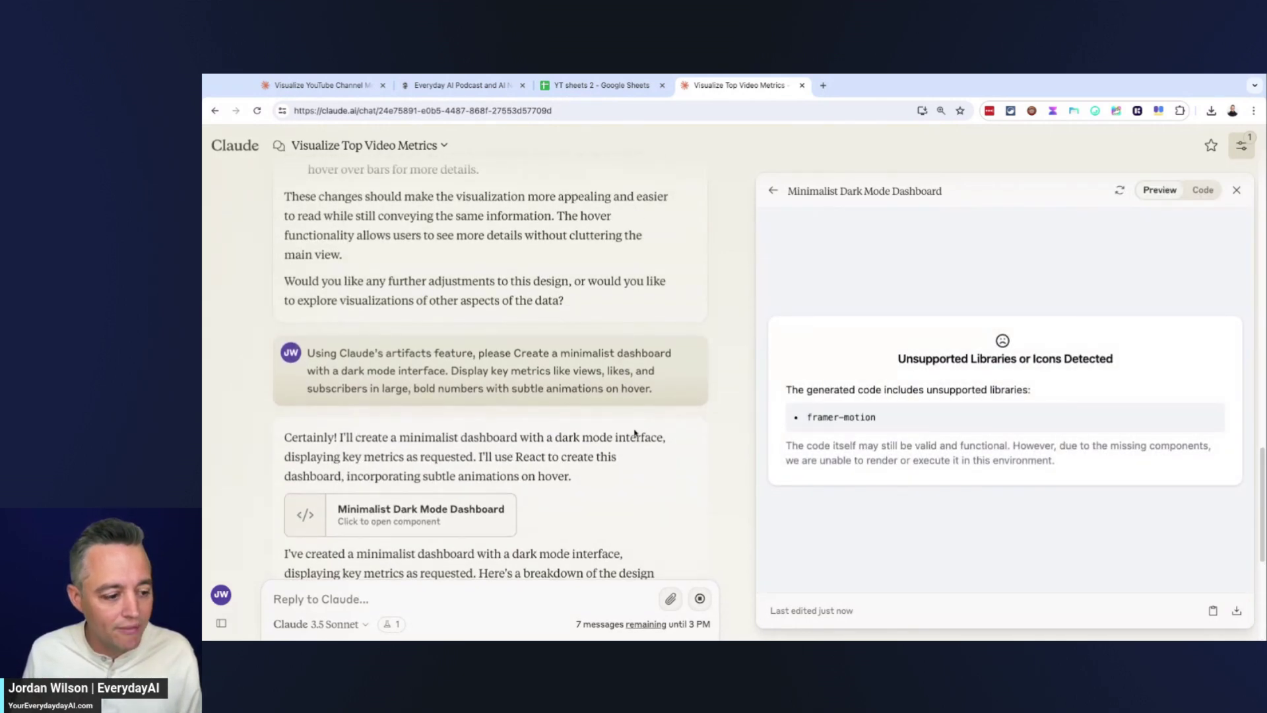
Draft a reply quoting the copied framer-motion error after 'i got this error:'.
scroll(473, 414, up, 5)
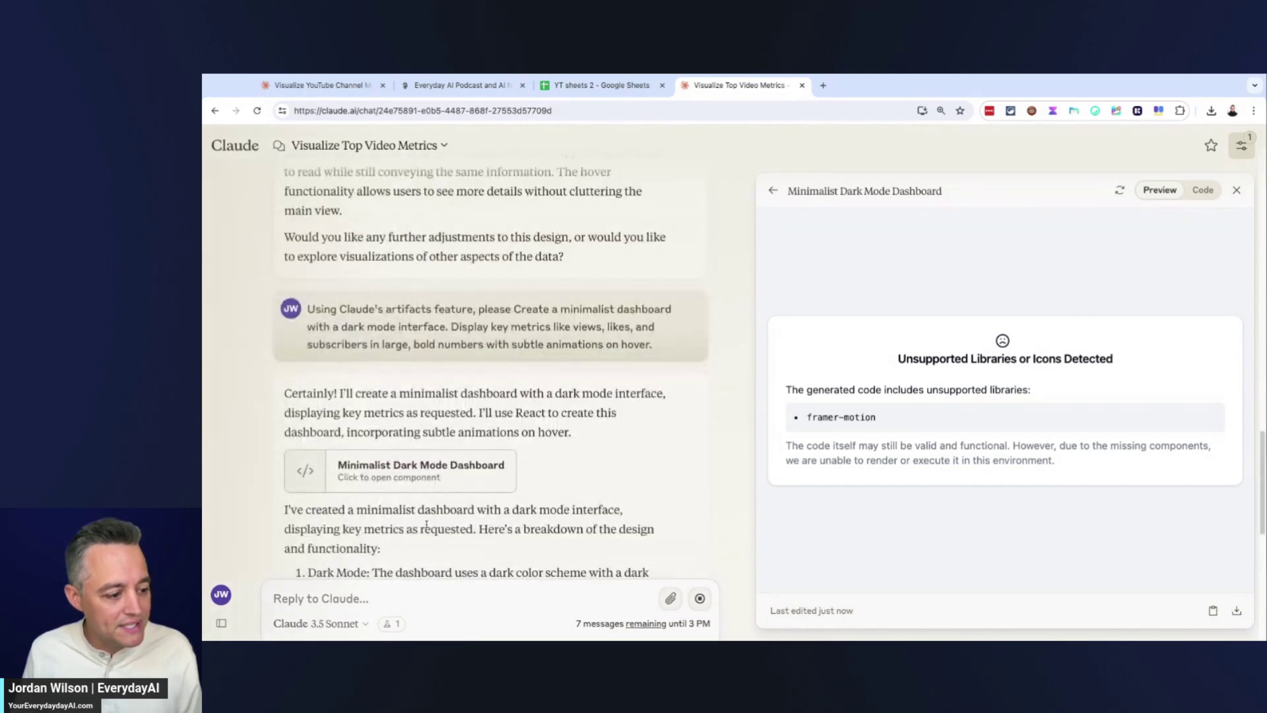
drag(1047, 466, 1083, 470)
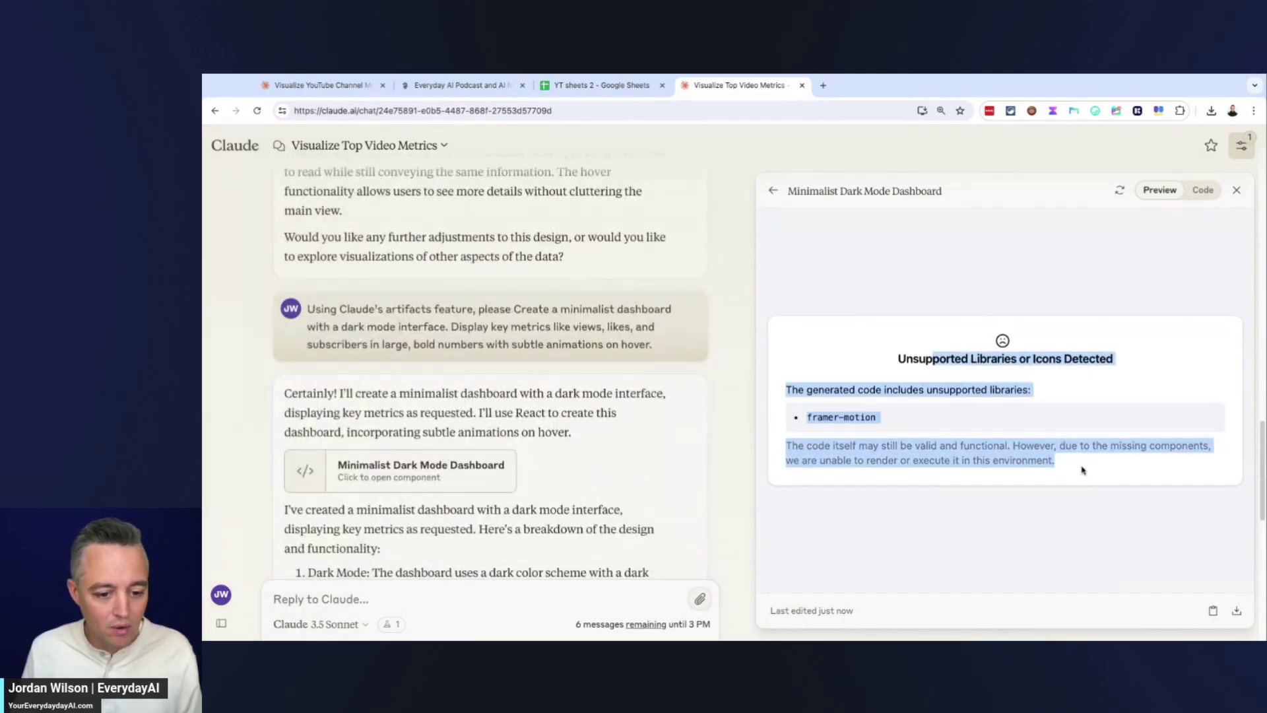
scroll(602, 467, down, 6)
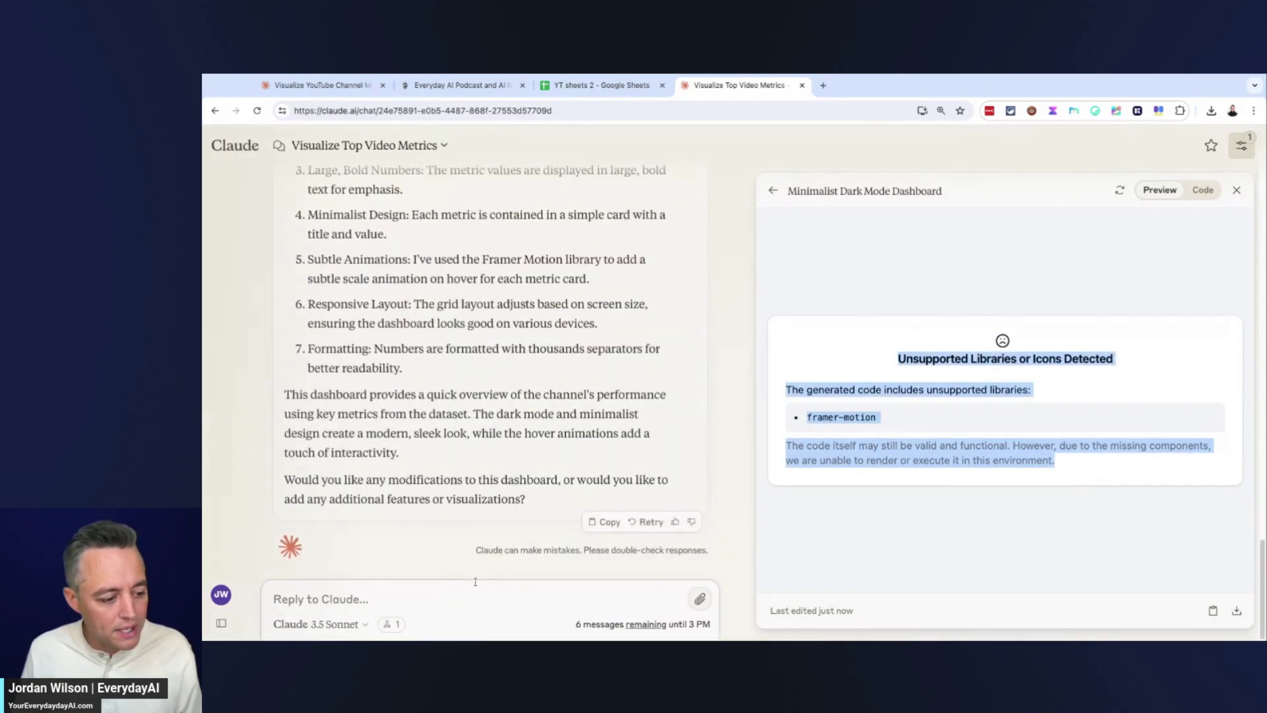
click(466, 595)
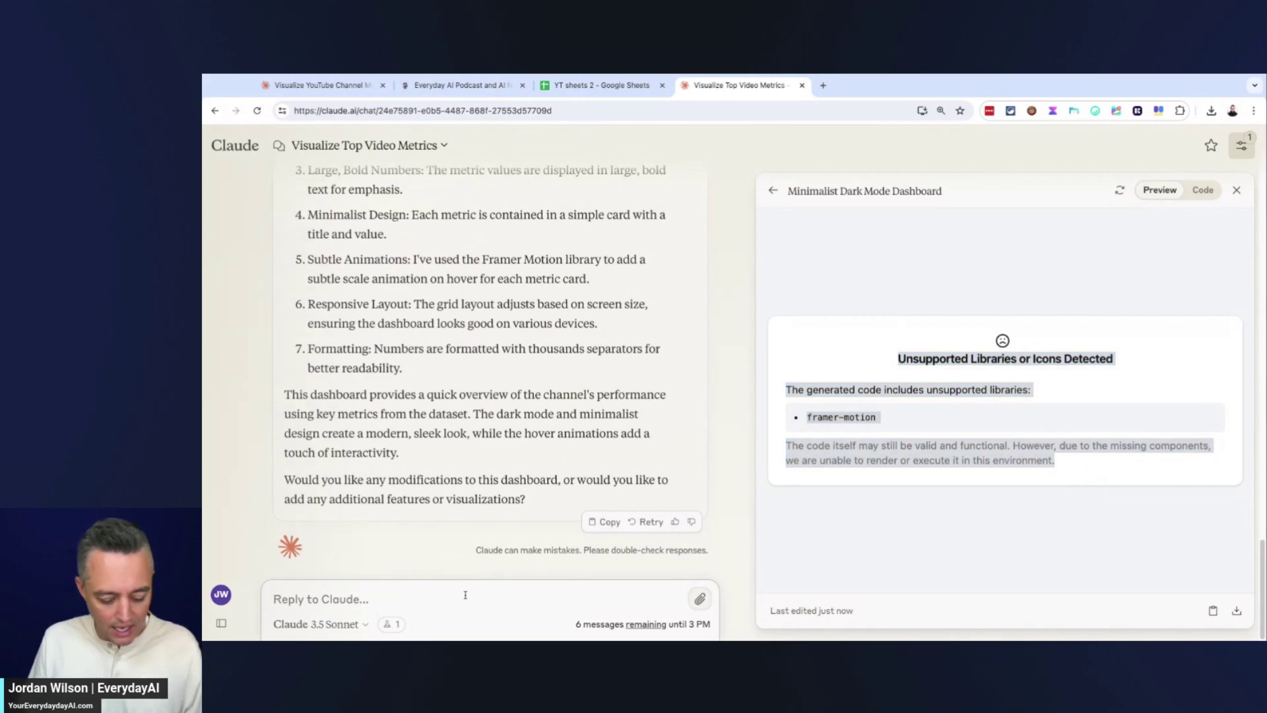
text(i got this error)
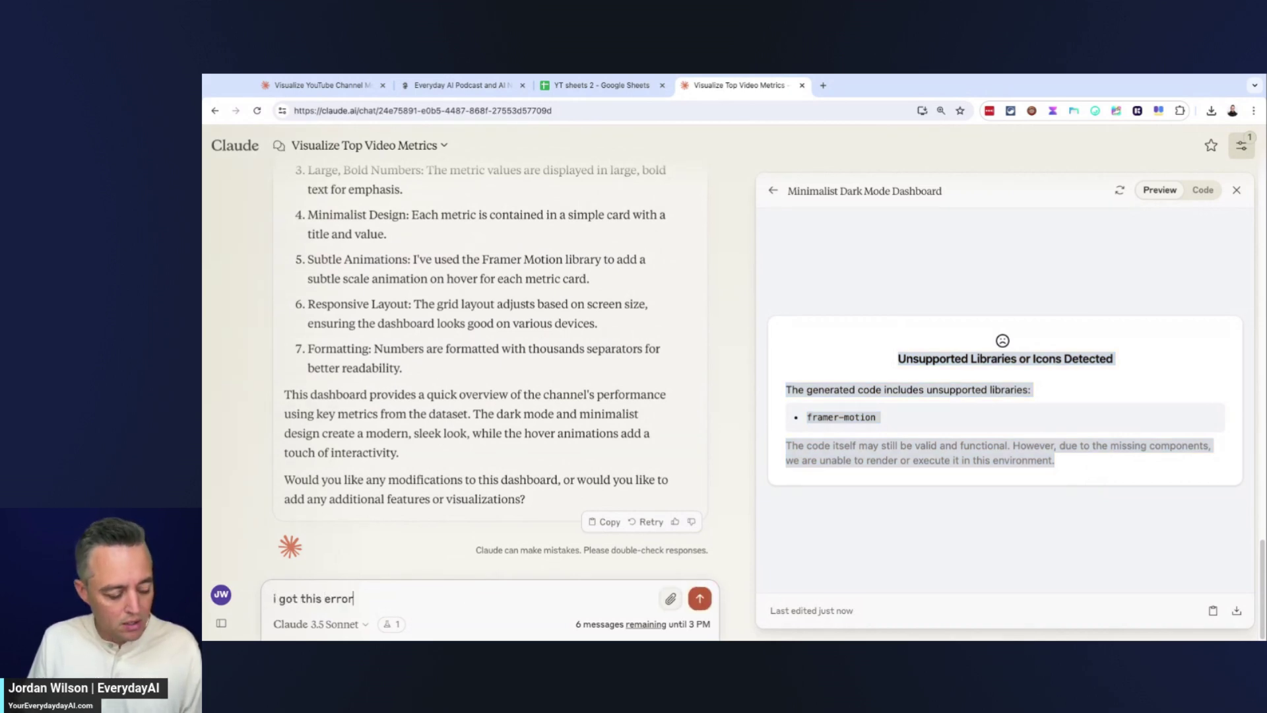
text(:)
text(Unsupported Libraries or Icons Detected The generated code includes unsupported libraries: framer-motion The code itself may still be valid and functional. However, due to the missing components, we are unable to render or execute it in this environment.)
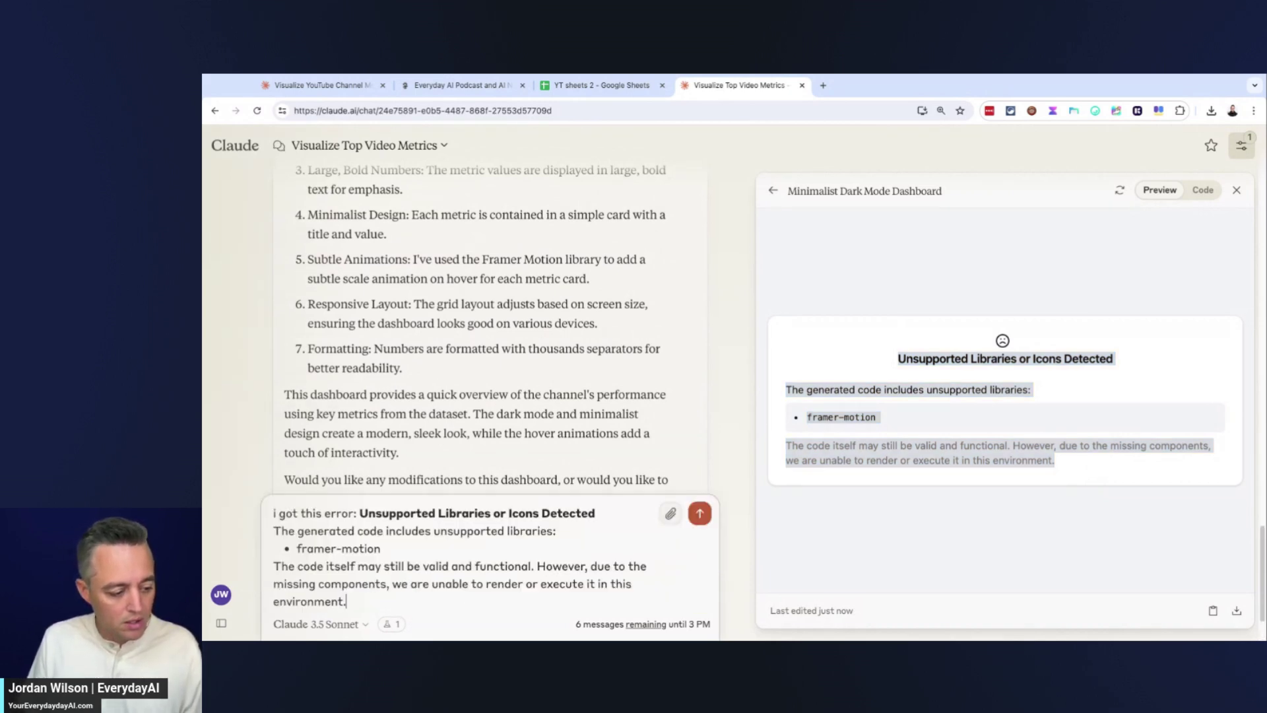
key(shift+Return)
key(shift+Return)
text(p)
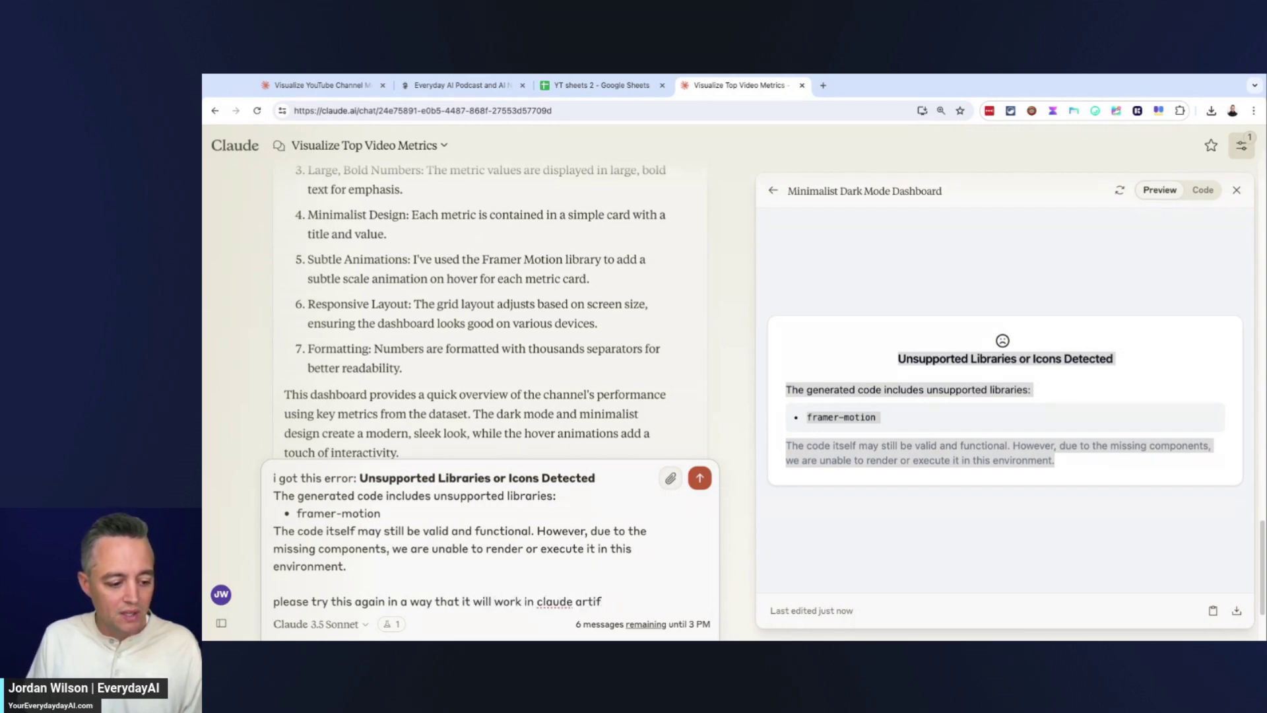
Send the error report and review the fixed dashboard's Views, Likes, Subscribers and Avg. View Duration cards.
key(Return)
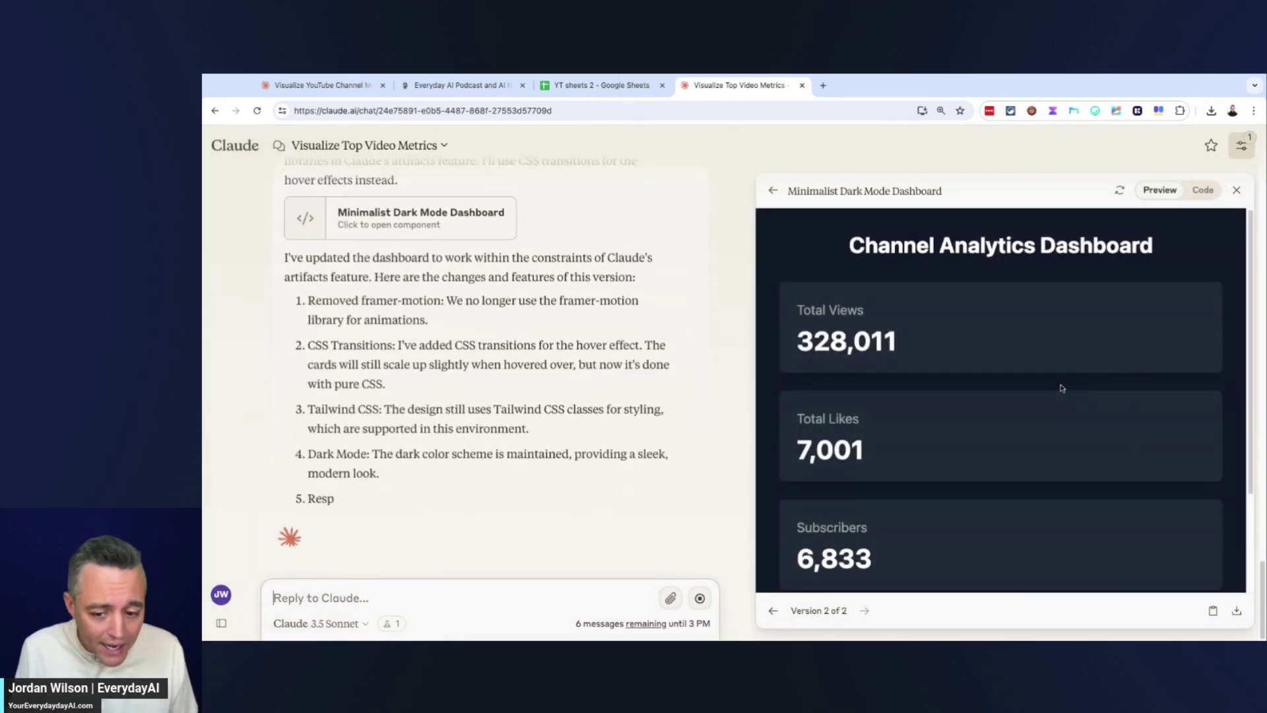
scroll(1070, 384, down, 1)
scroll(1030, 422, down, 4)
scroll(987, 459, up, 5)
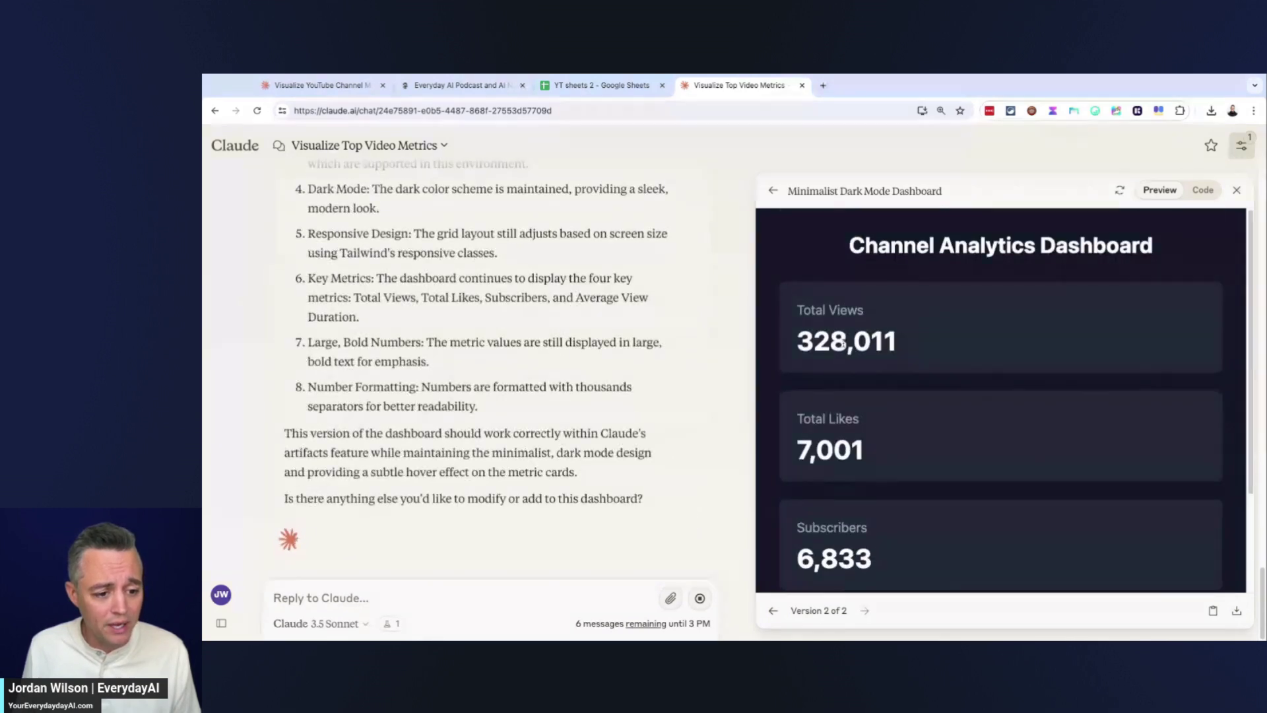
scroll(880, 391, down, 2)
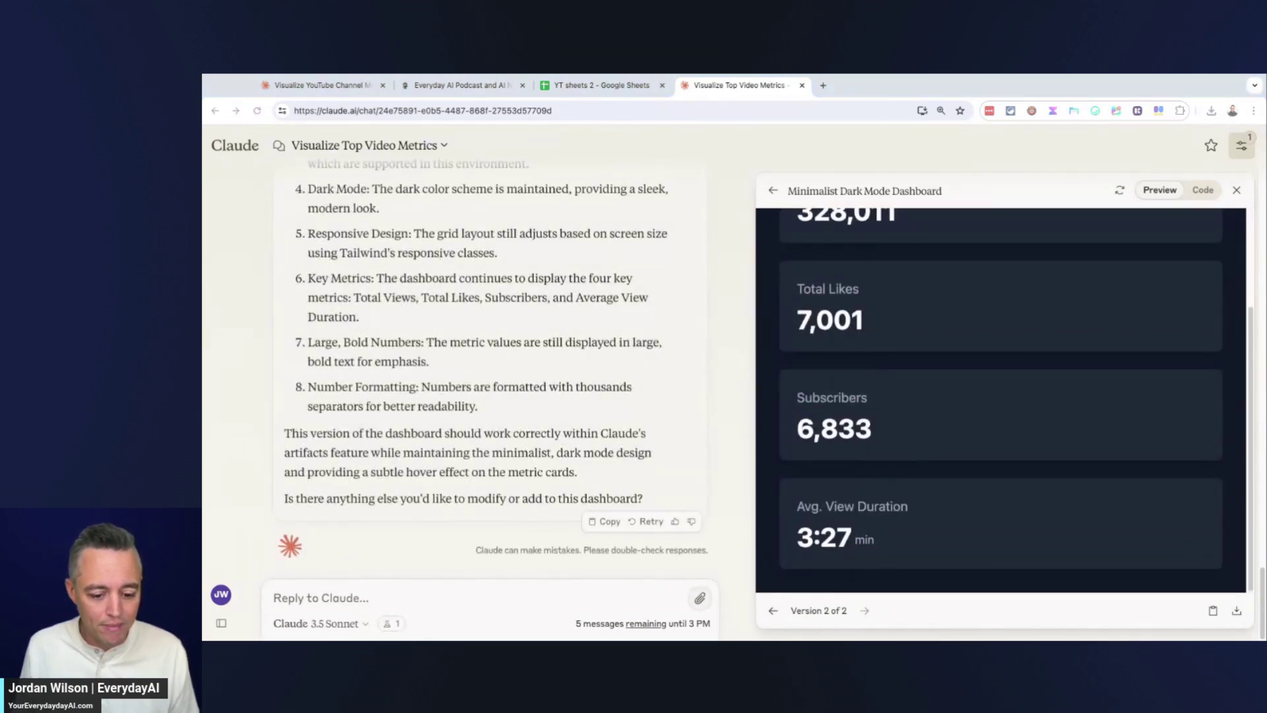
Request a more visual, stylish interactive version of the channel analytics dashboard.
click(427, 599)
text(Great, but please make it more visualize and with a more stylish interface.)
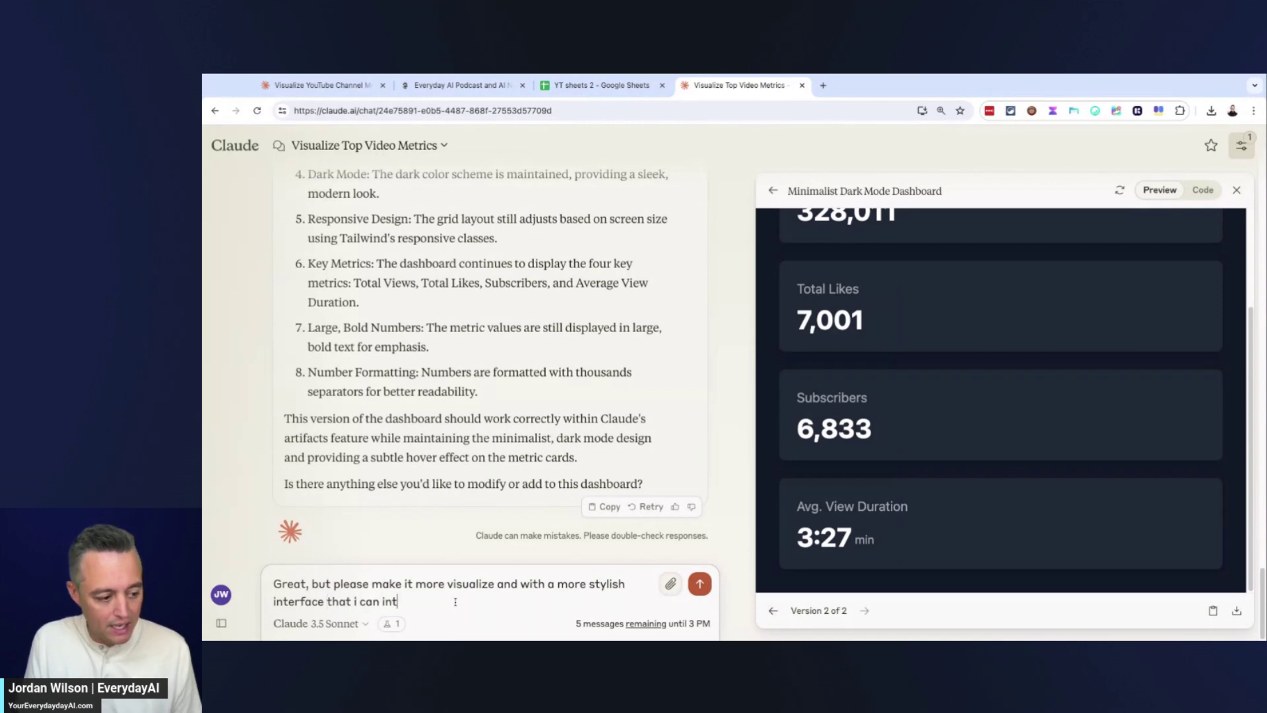
text(.)
key(Return)
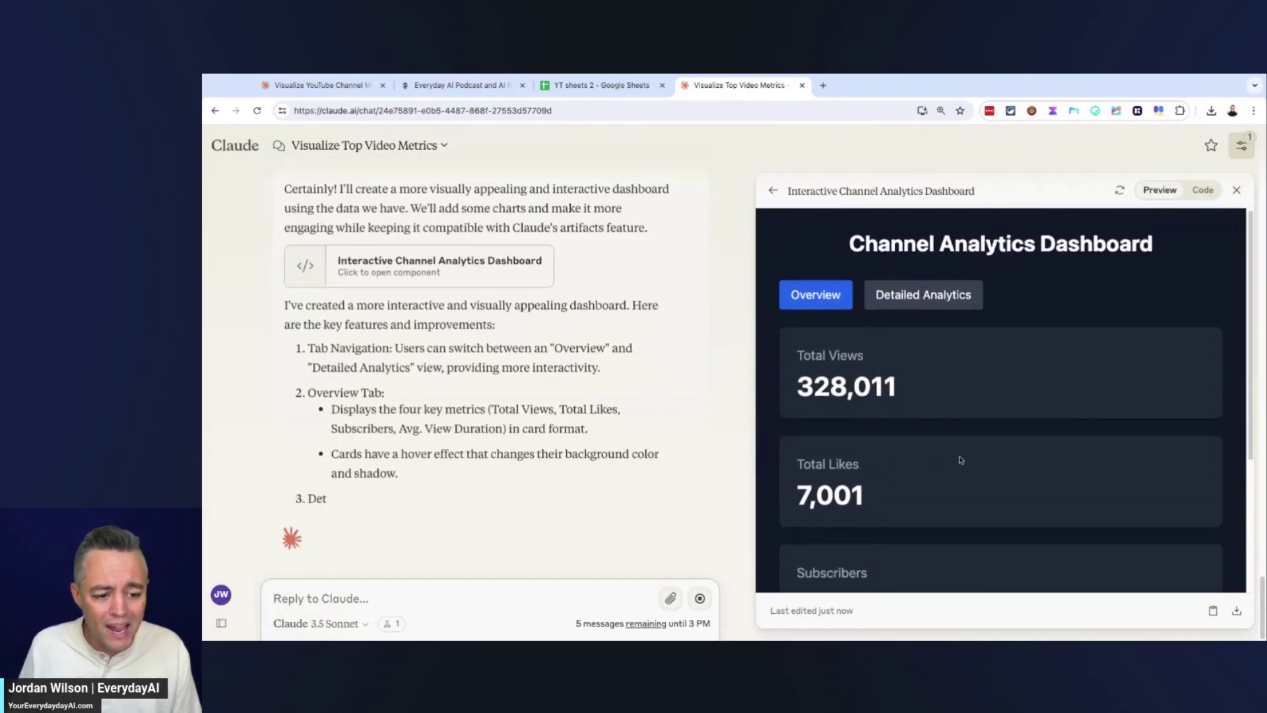
Preview the dashboard's Detailed Analytics chart, then return to the Overview metric cards.
scroll(962, 455, down, 3)
scroll(962, 455, up, 3)
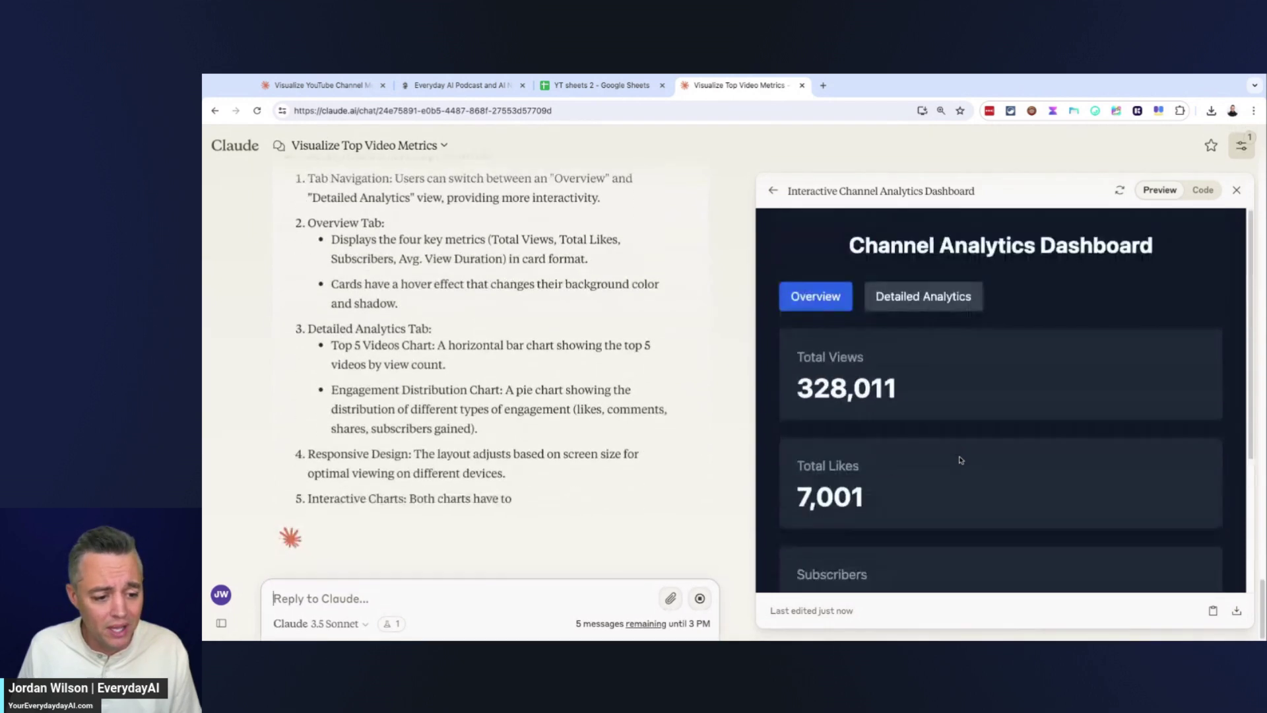
click(961, 303)
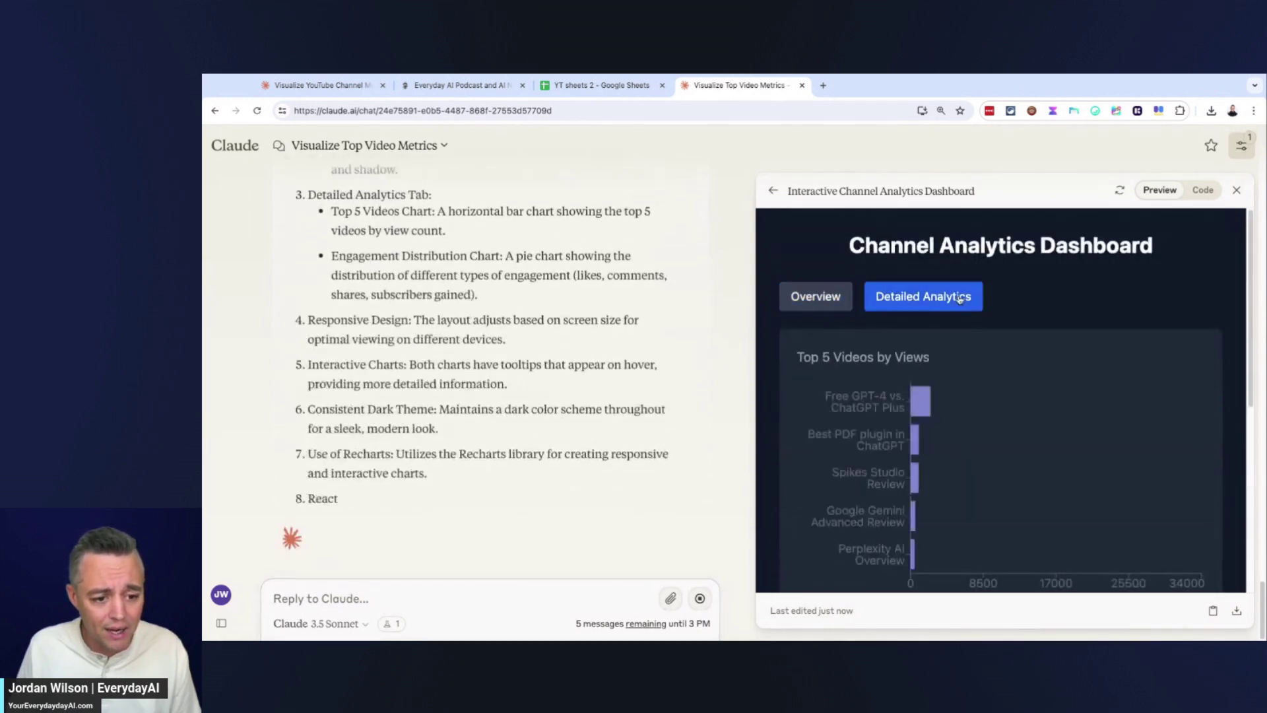
click(825, 303)
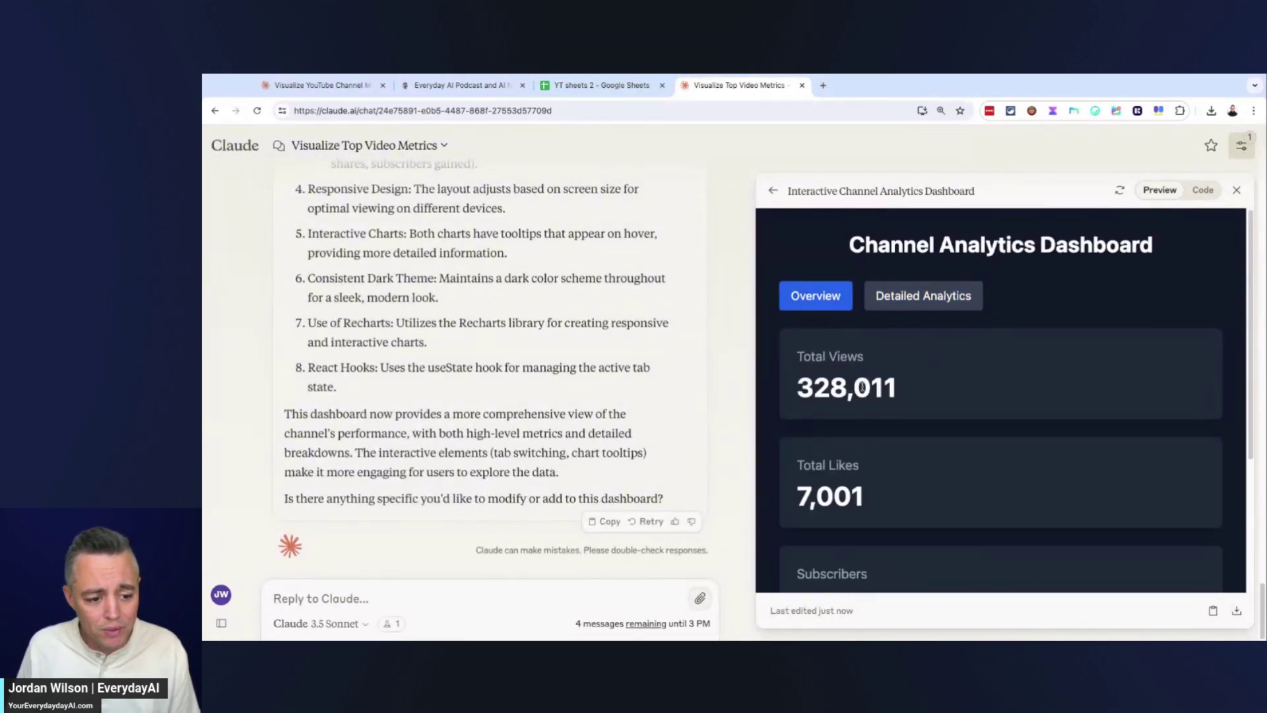
Paste the prompt requesting a time-travel slider that updates channel stats by date.
scroll(862, 402, down, 3)
scroll(865, 395, up, 3)
scroll(865, 395, down, 3)
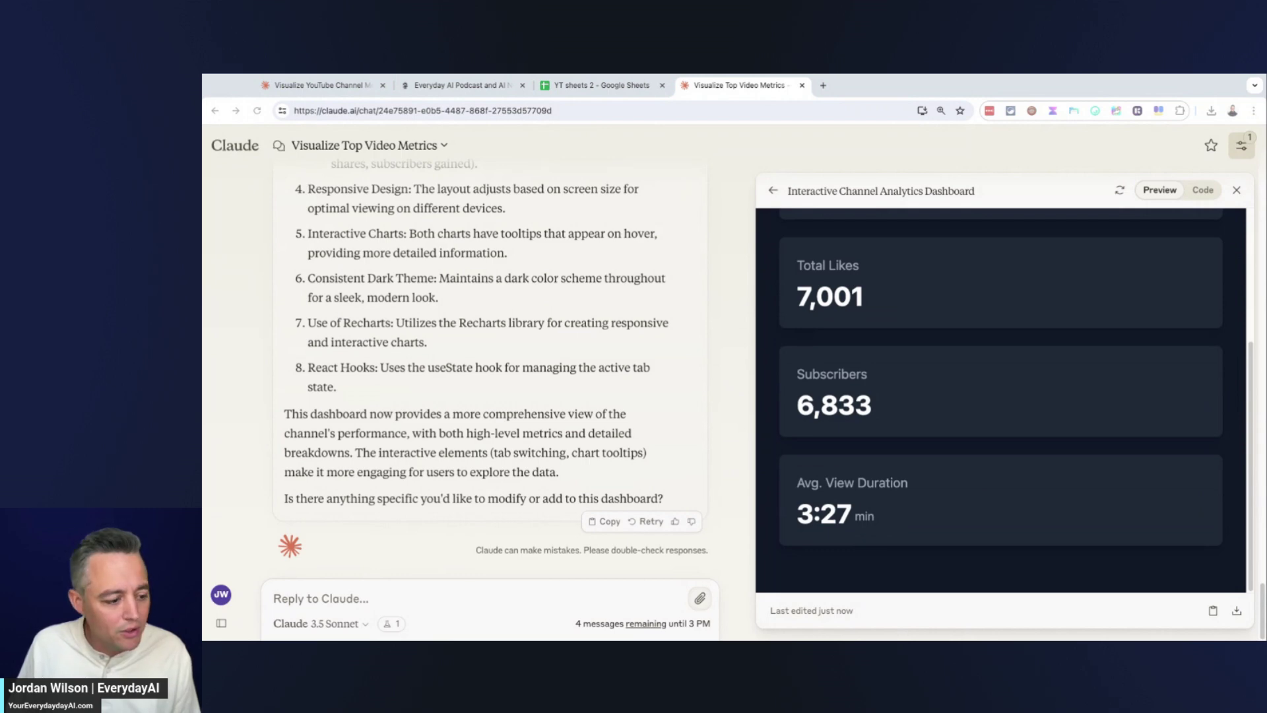
text(Using Claude's artifacts feature, please create a slider that allows users to 'travel' through time and see how your channel metrics have changed. As you move the slider, the dashboard updates to show stats for that specific date.)
Send the slider request, then draft 'please try it one more time, focusing on 20 major videos/dates.'.
key(Return)
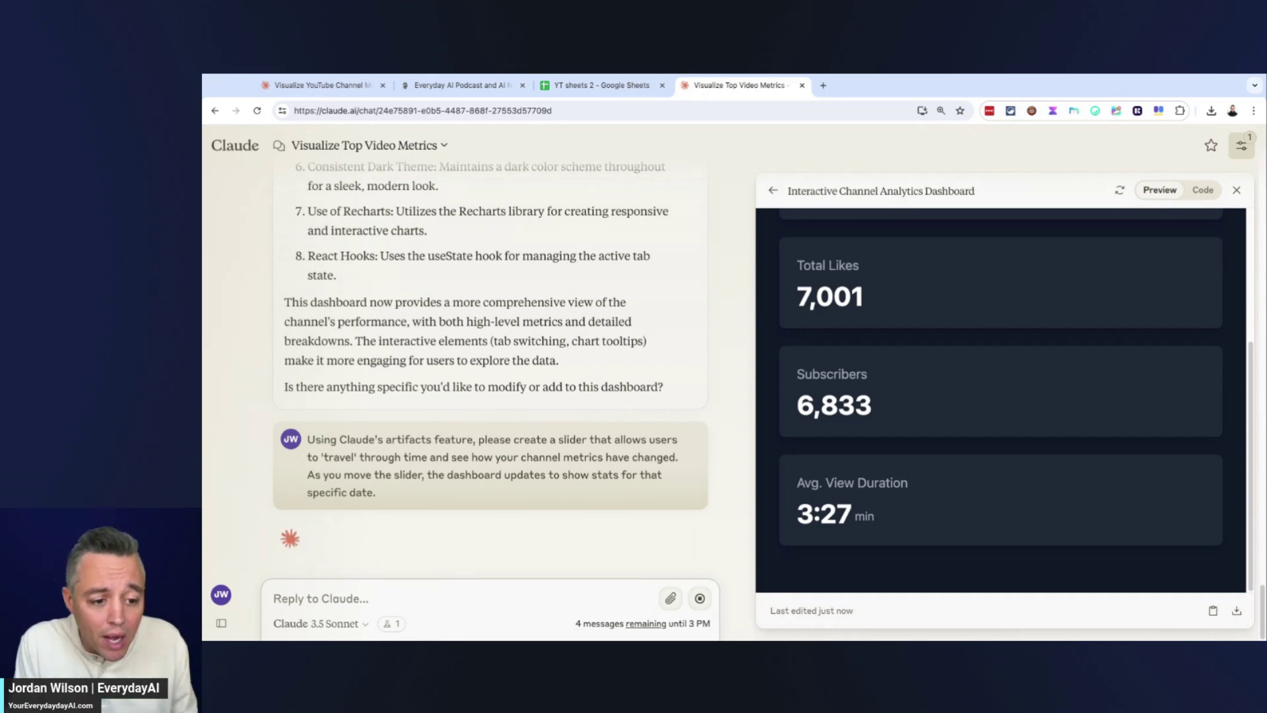
triple_click(497, 468)
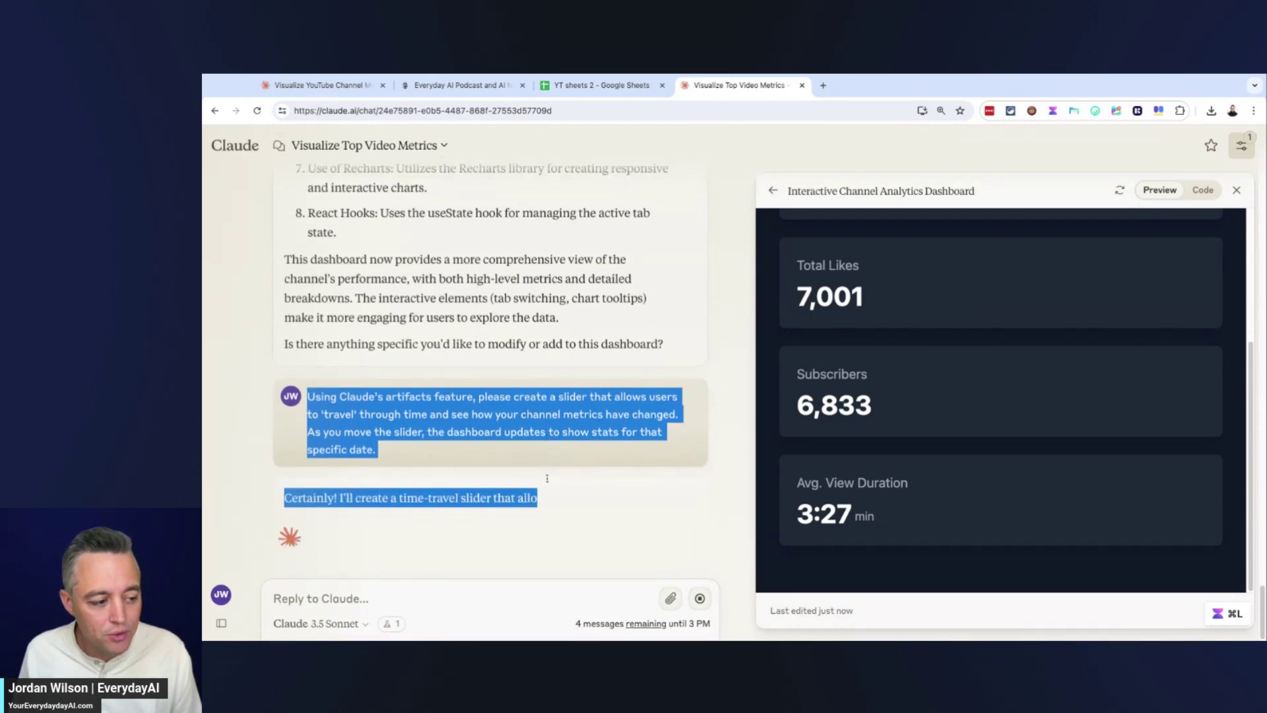
click(558, 413)
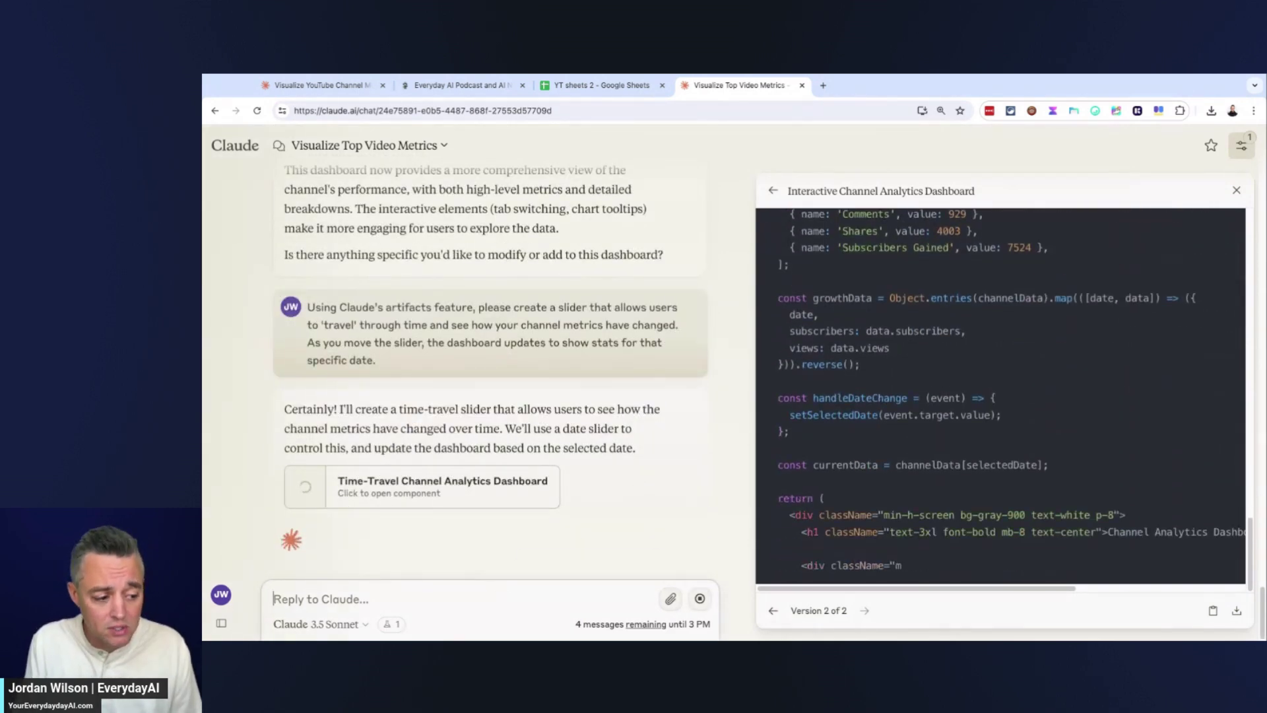
text(please tr)
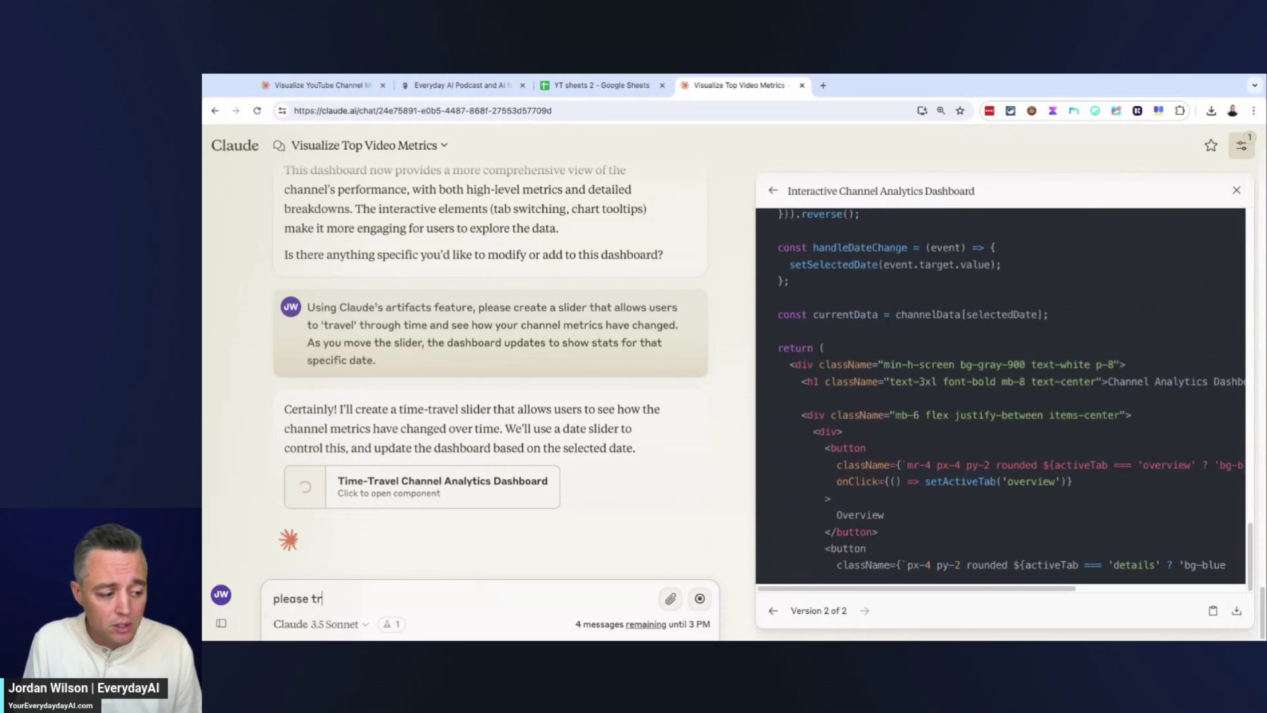
text(y it one more time,)
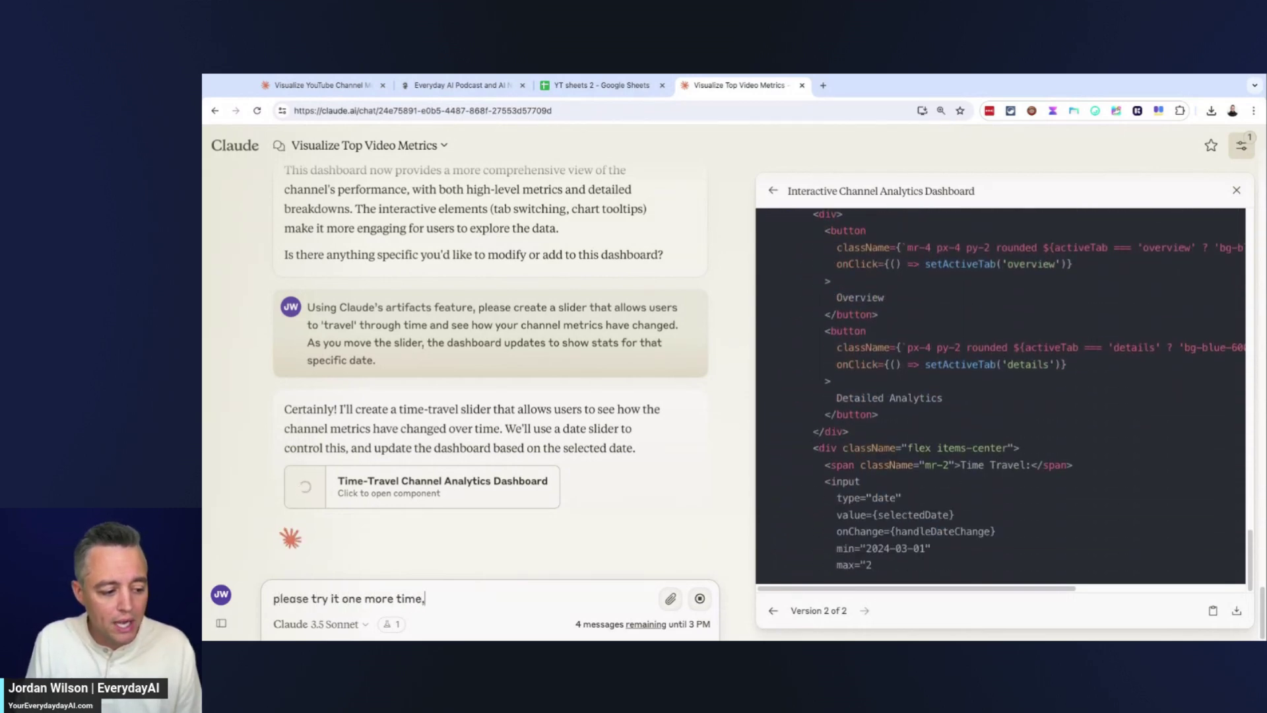
text( focusing on 20)
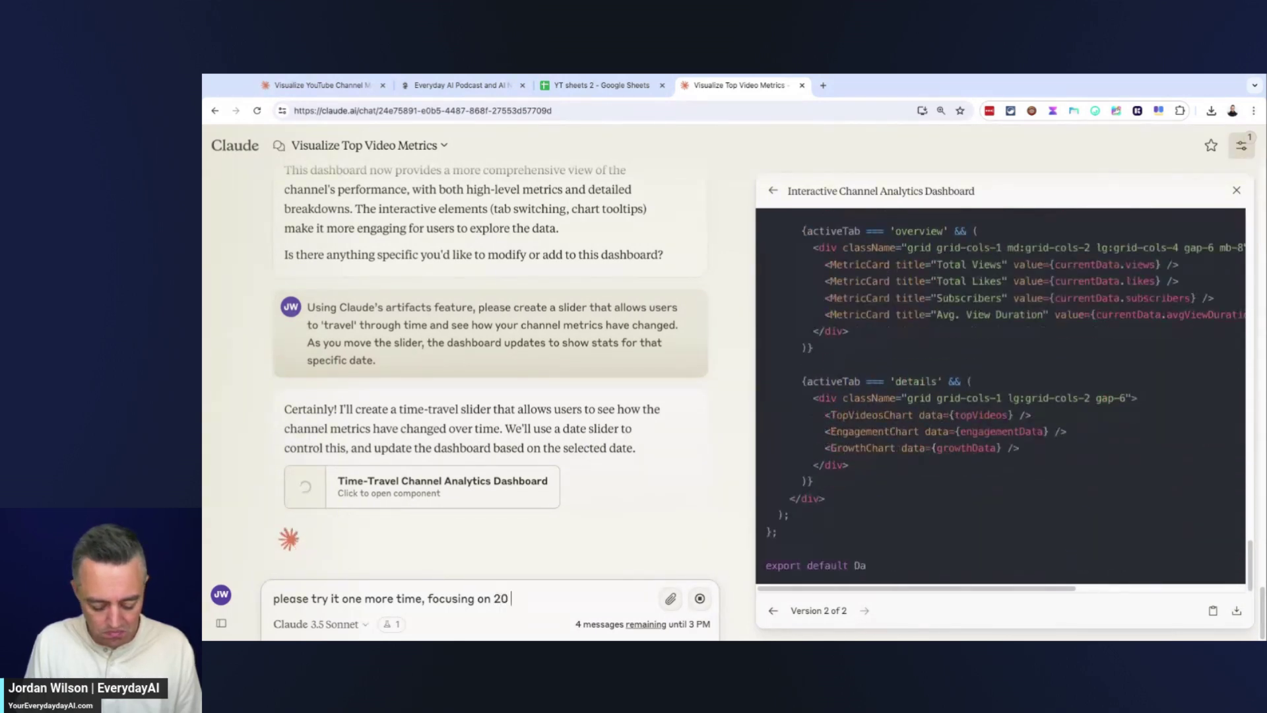
text( major videos/dates.)
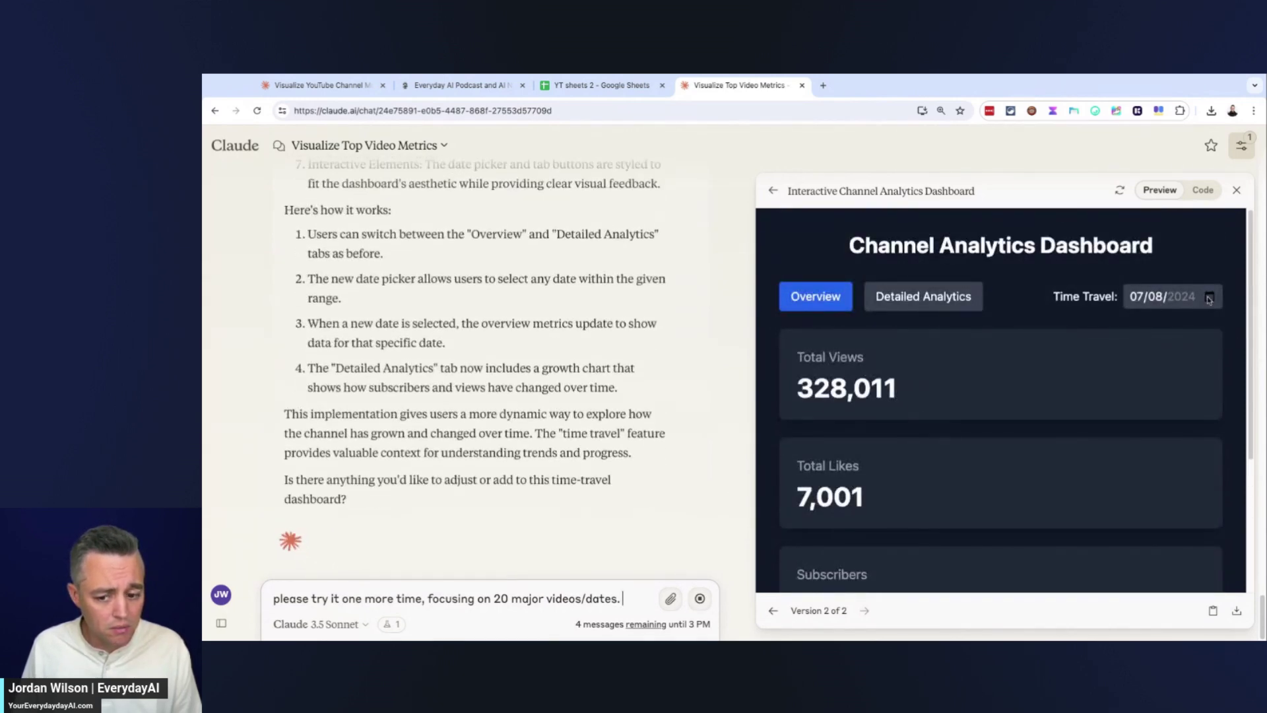
Switch the time-travel dashboard to Detailed Analytics and back to Overview.
scroll(1122, 370, down, 3)
scroll(1056, 422, up, 3)
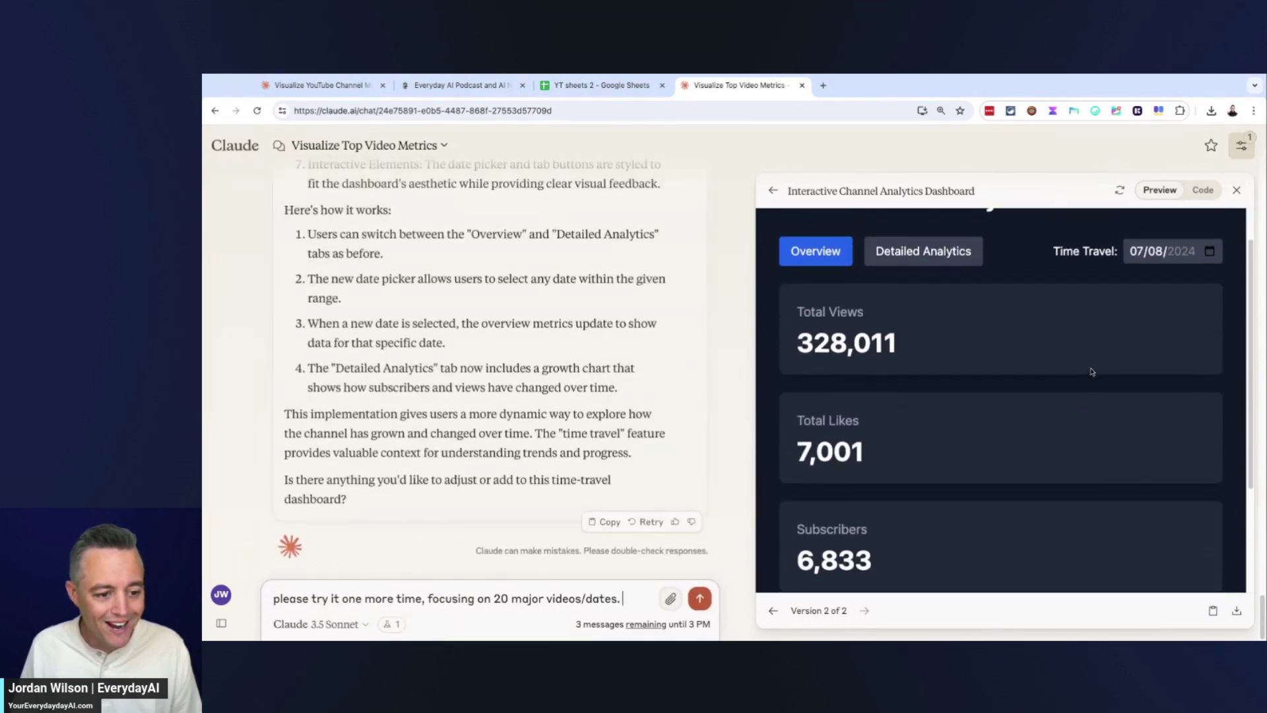
scroll(862, 350, up, 1)
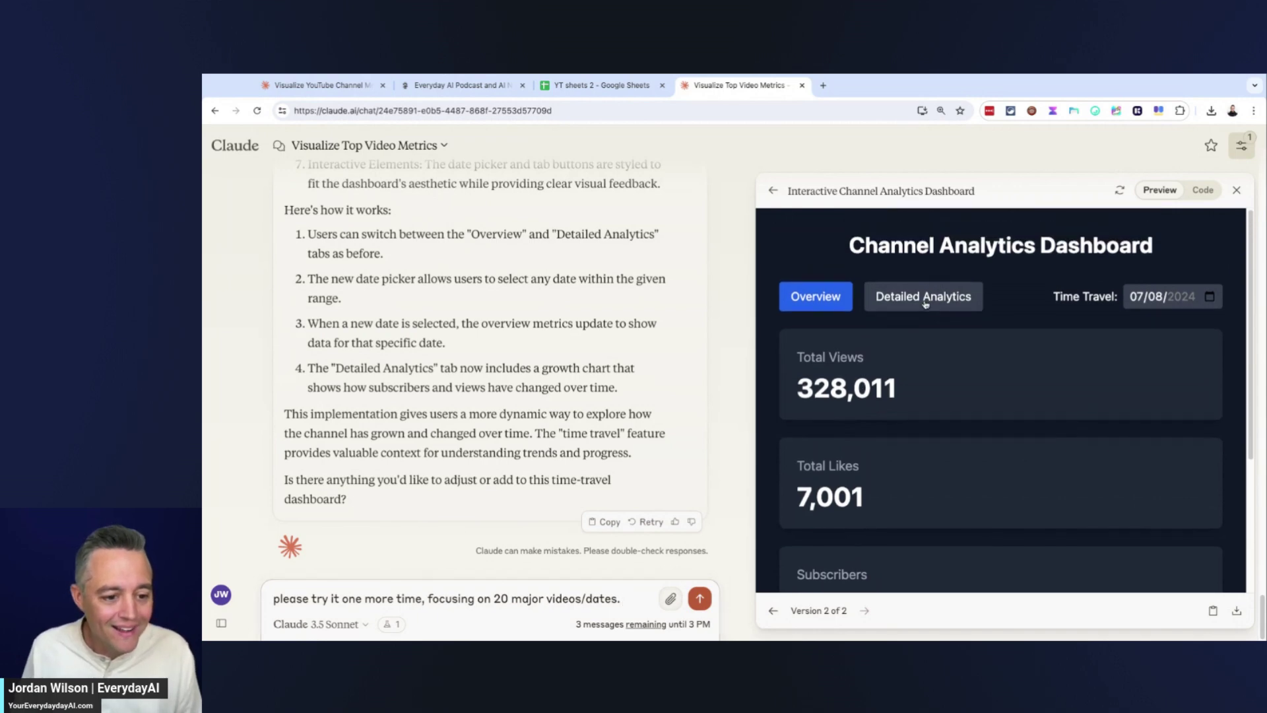
click(925, 298)
click(826, 302)
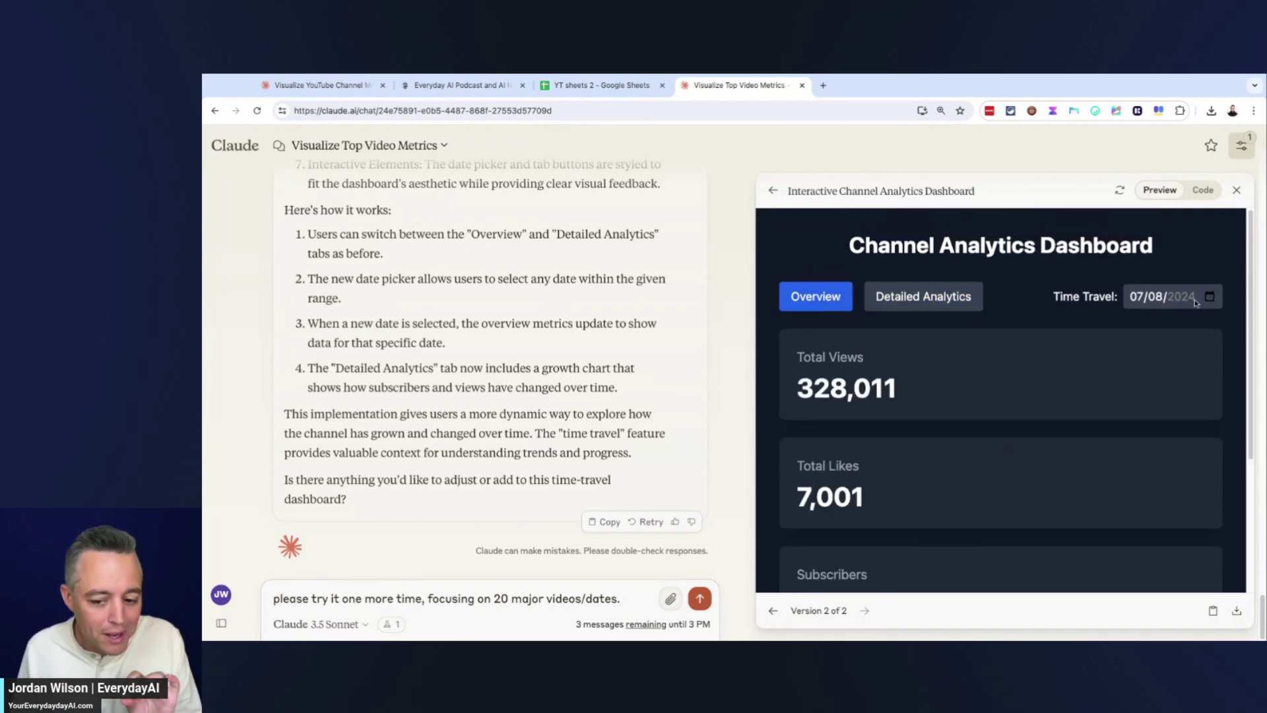
Try changing the Time Travel month, reloading the preview after each client-side application error.
click(1164, 304)
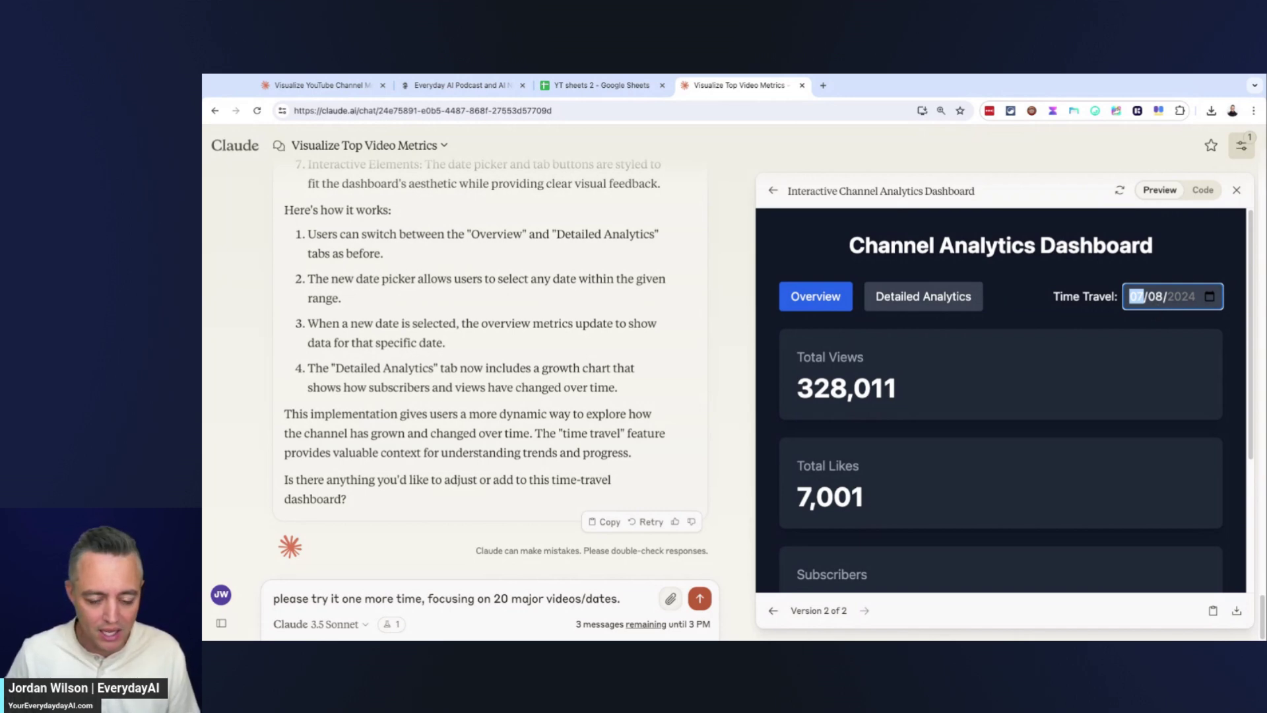
key(BackSpace)
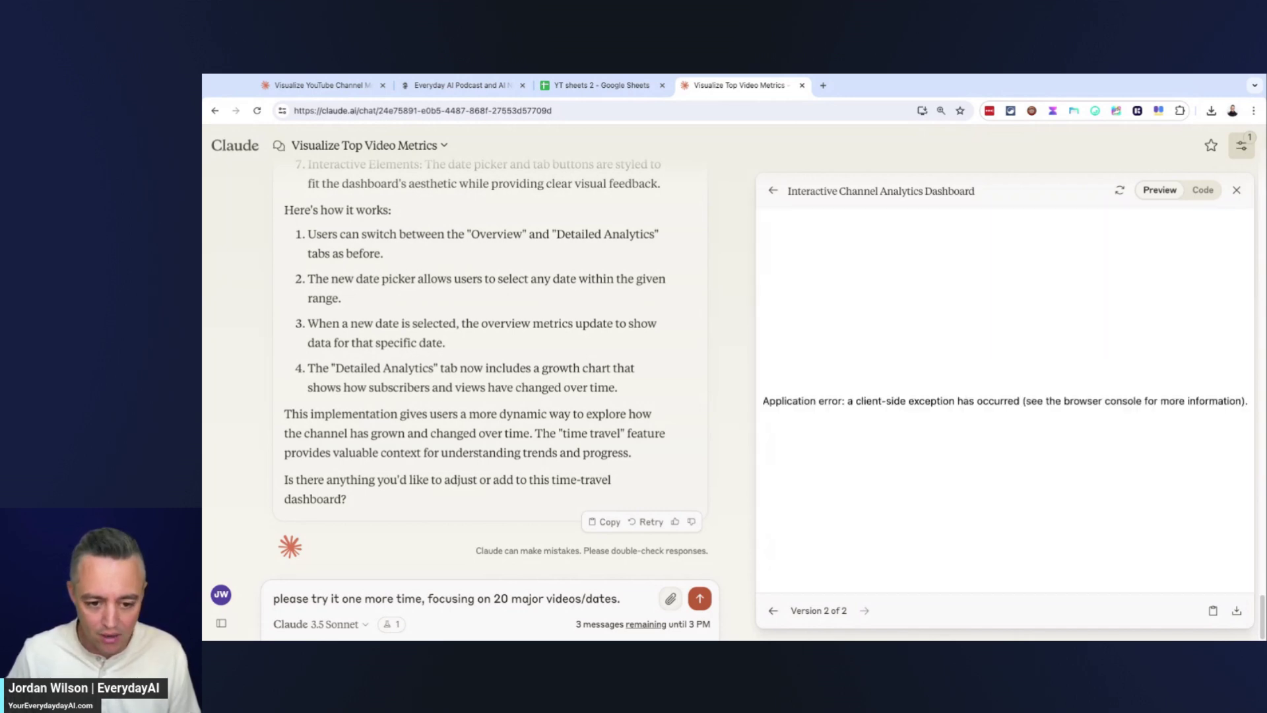
click(1120, 193)
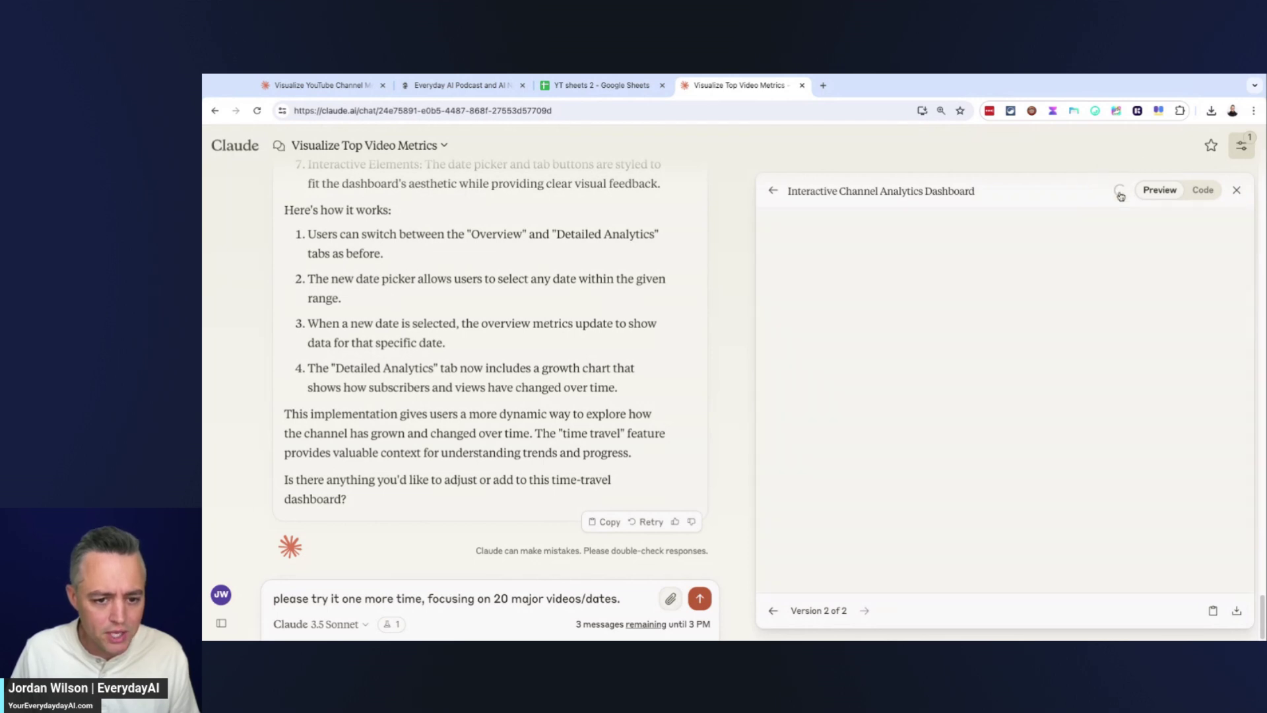
click(1213, 302)
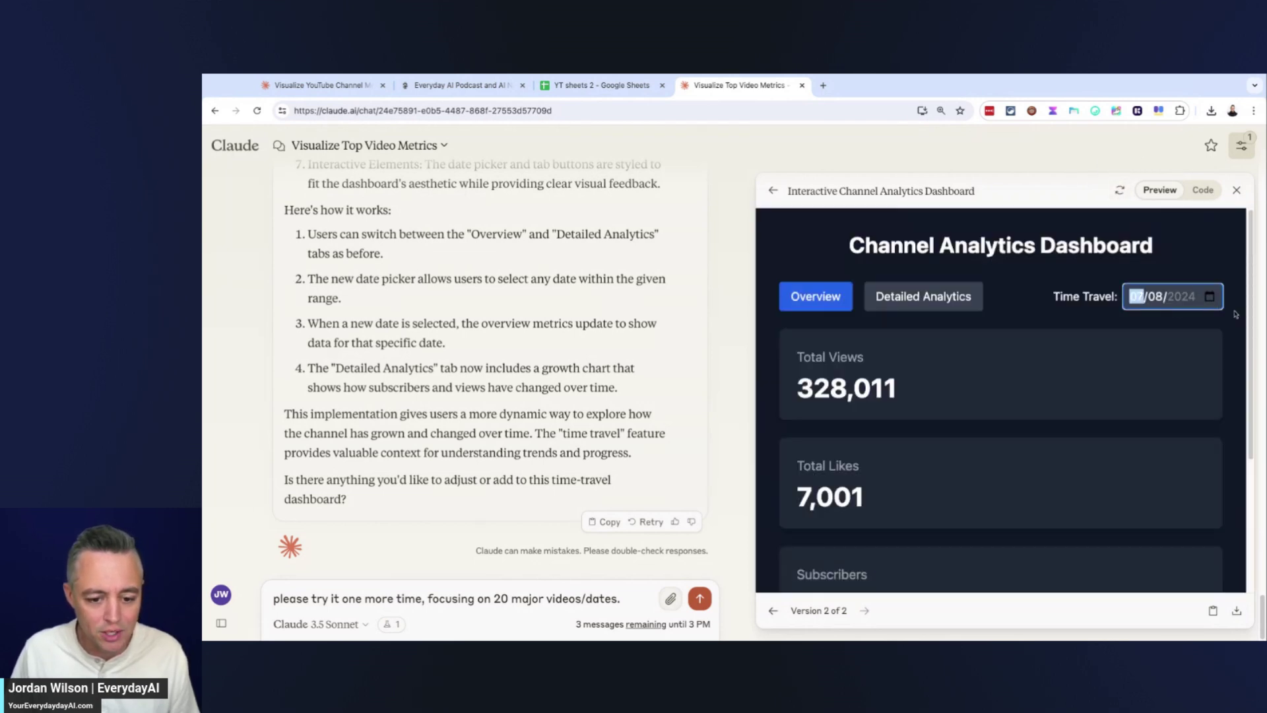
key(BackSpace)
click(1120, 190)
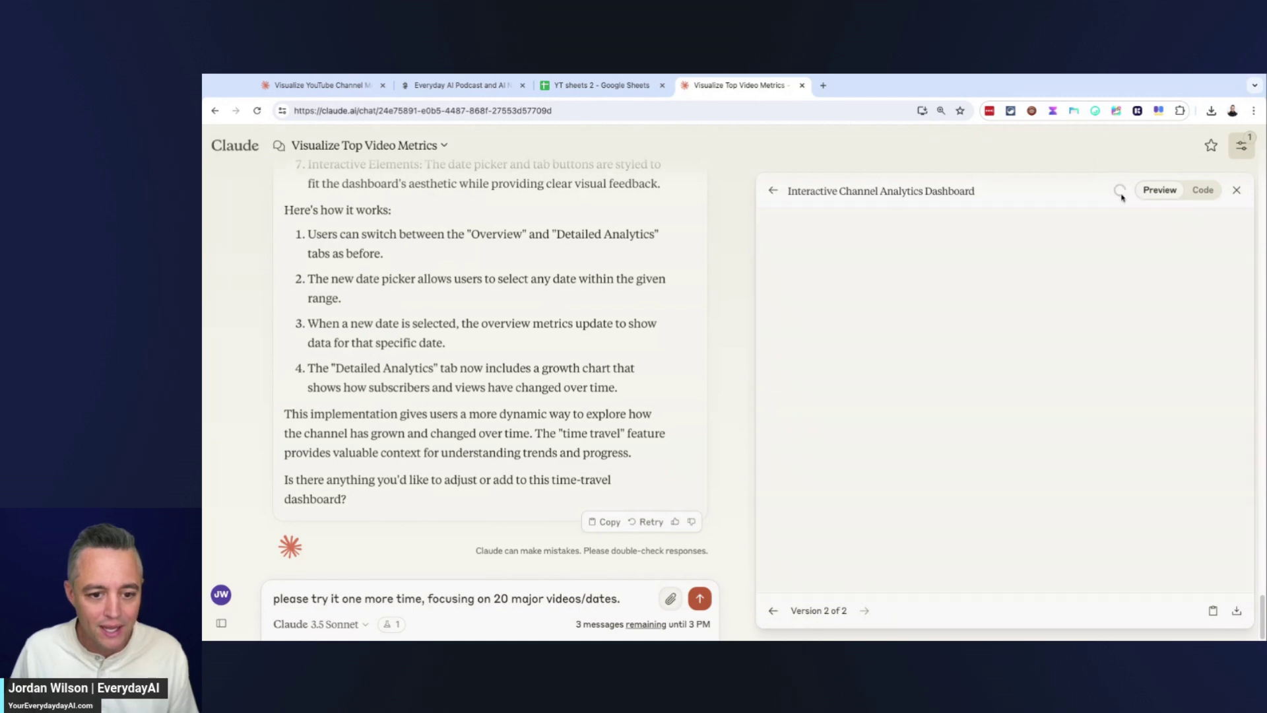
click(1167, 301)
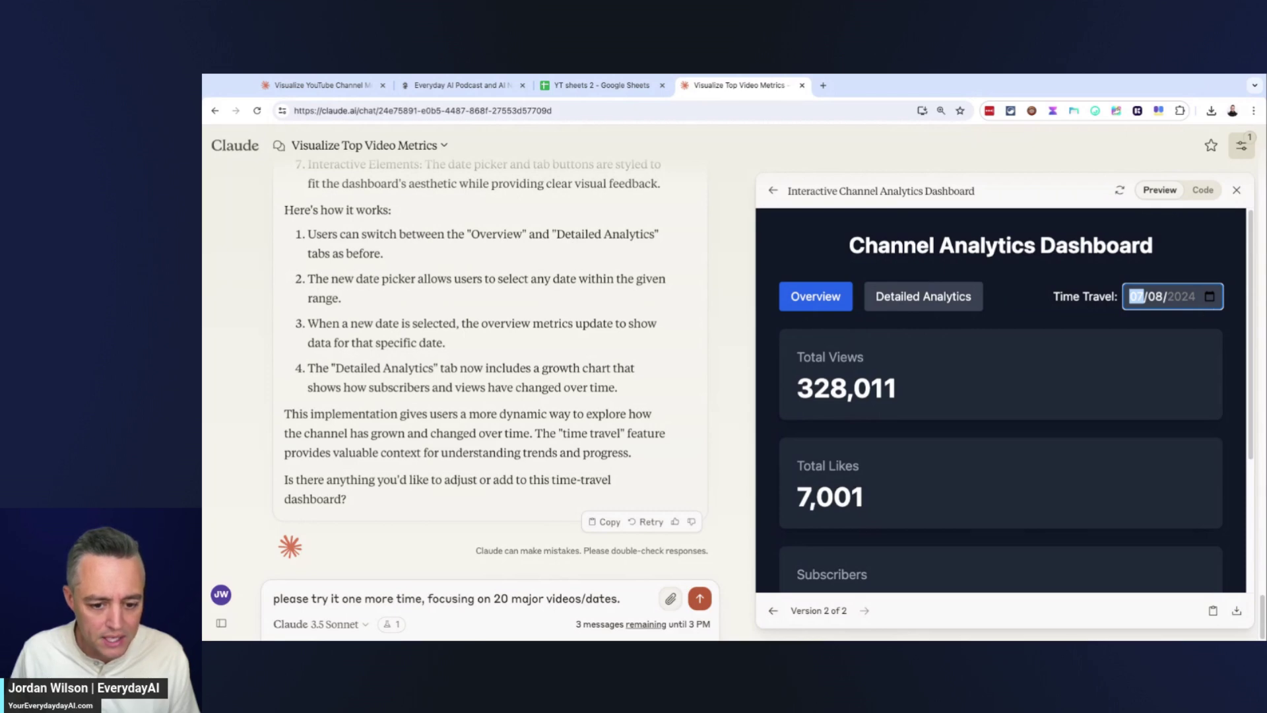
key(Up)
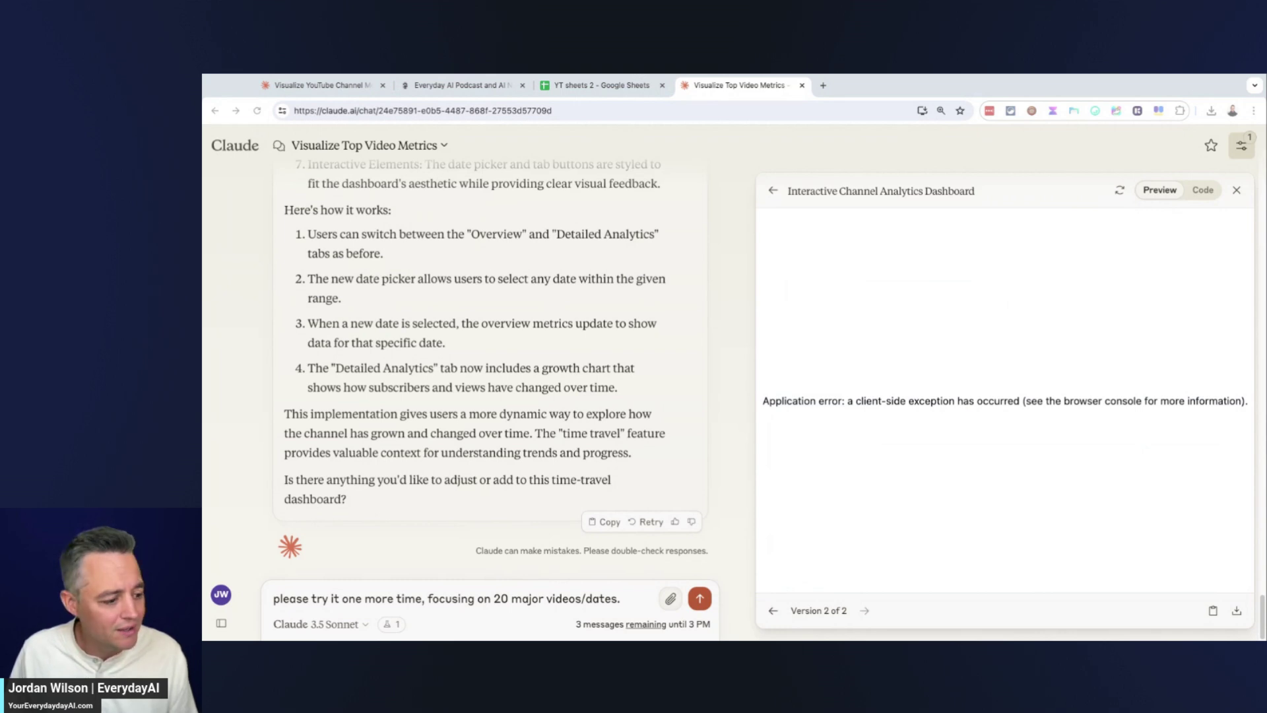
Replace the draft with the Engagement Ratio Explorer prompt for likes, comments and shares weightings, and send it.
triple_click(390, 597)
text(Using Claude's artifacts feature, please create an Engagement Ratio Explorer": Develop an interactive chart where users can adjust weightings for different engagement types (likes, comments, shares) to see which videos perform best under different criteria.)
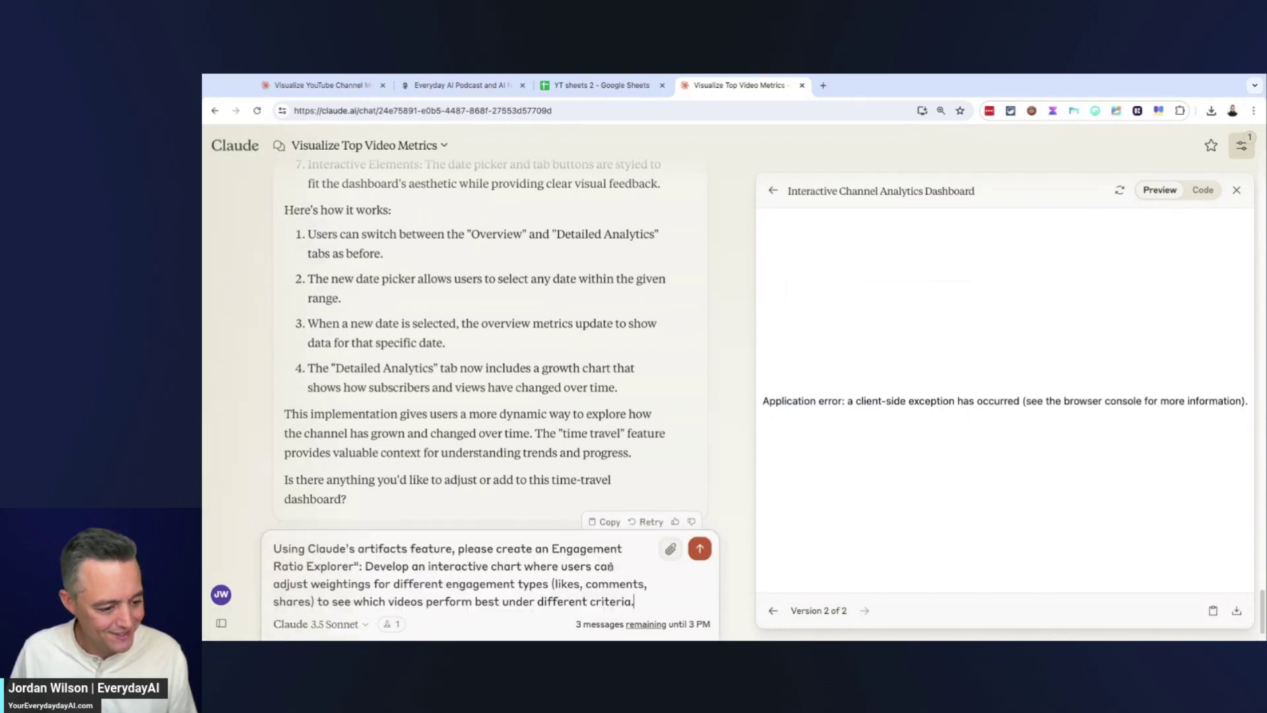
click(699, 598)
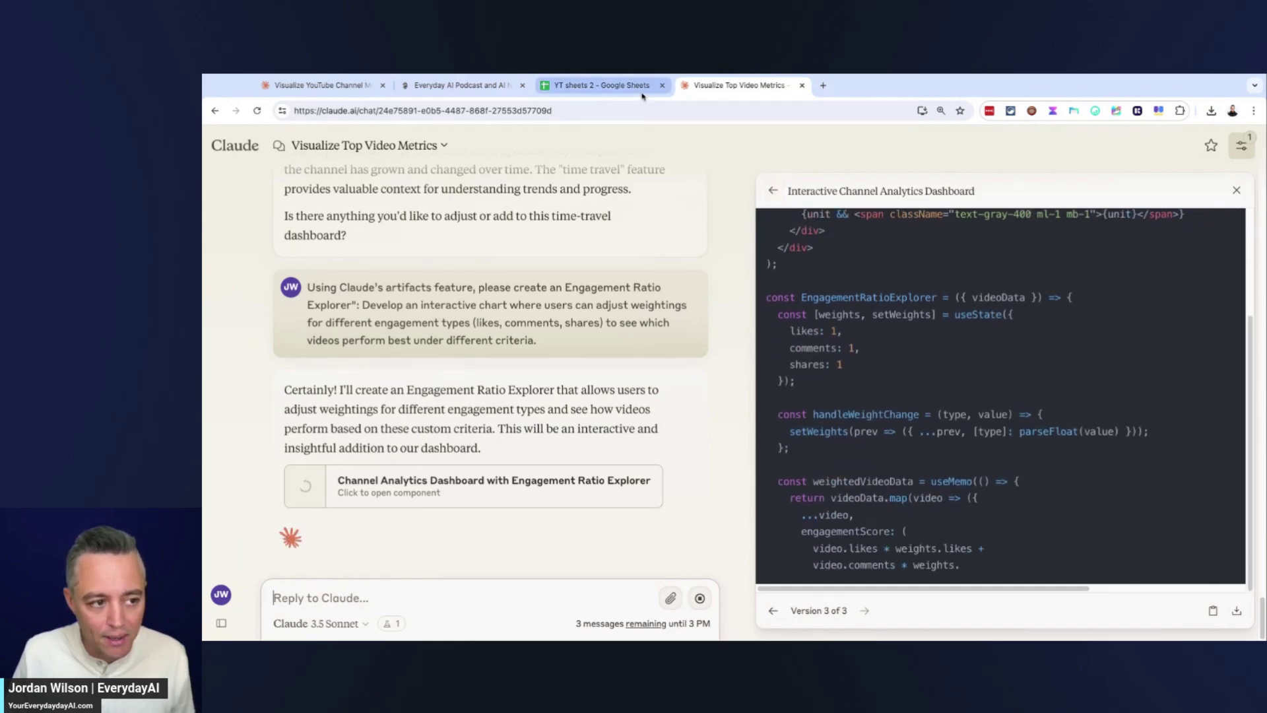
click(601, 85)
scroll(700, 431, down, 10)
scroll(700, 430, down, 20)
scroll(697, 432, up, 20)
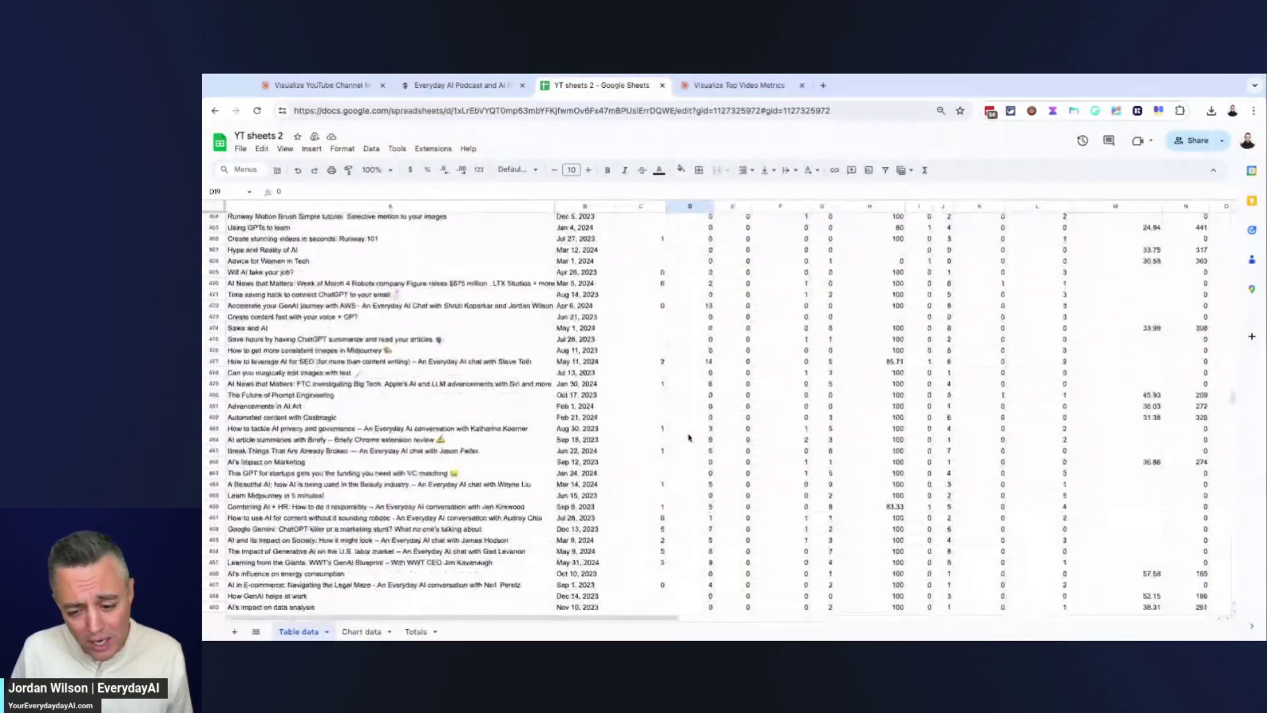
scroll(693, 432, up, 20)
scroll(698, 429, right, 10)
scroll(699, 429, up, 1)
scroll(700, 429, left, 10)
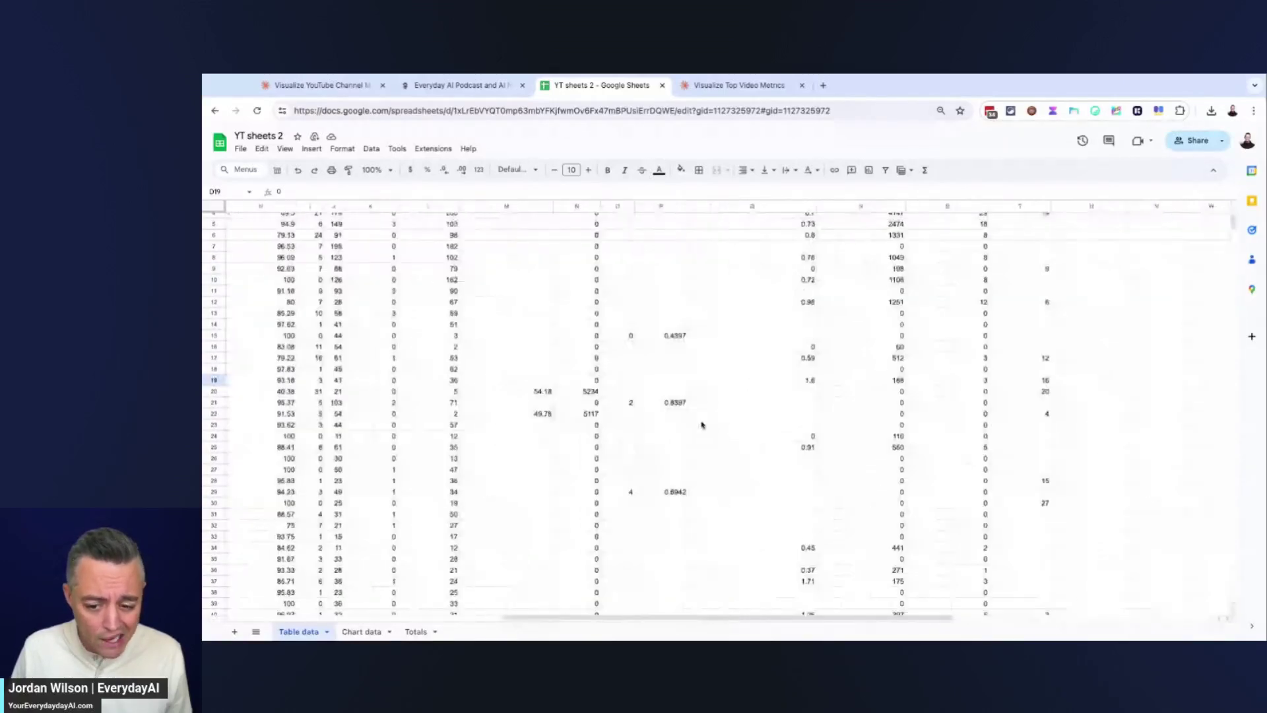
click(710, 86)
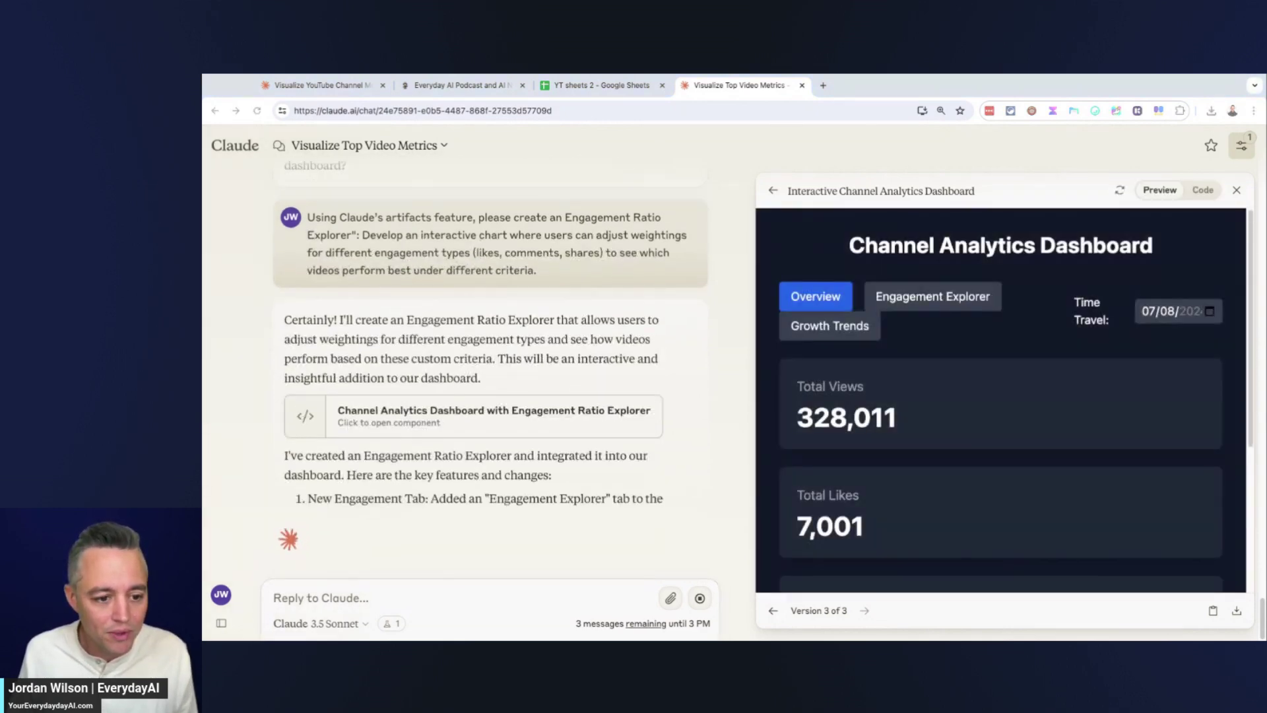
Open the Engagement Explorer tab and scroll to the weight sliders and top-five bar chart.
click(949, 306)
scroll(834, 347, down, 2)
scroll(833, 348, down, 1)
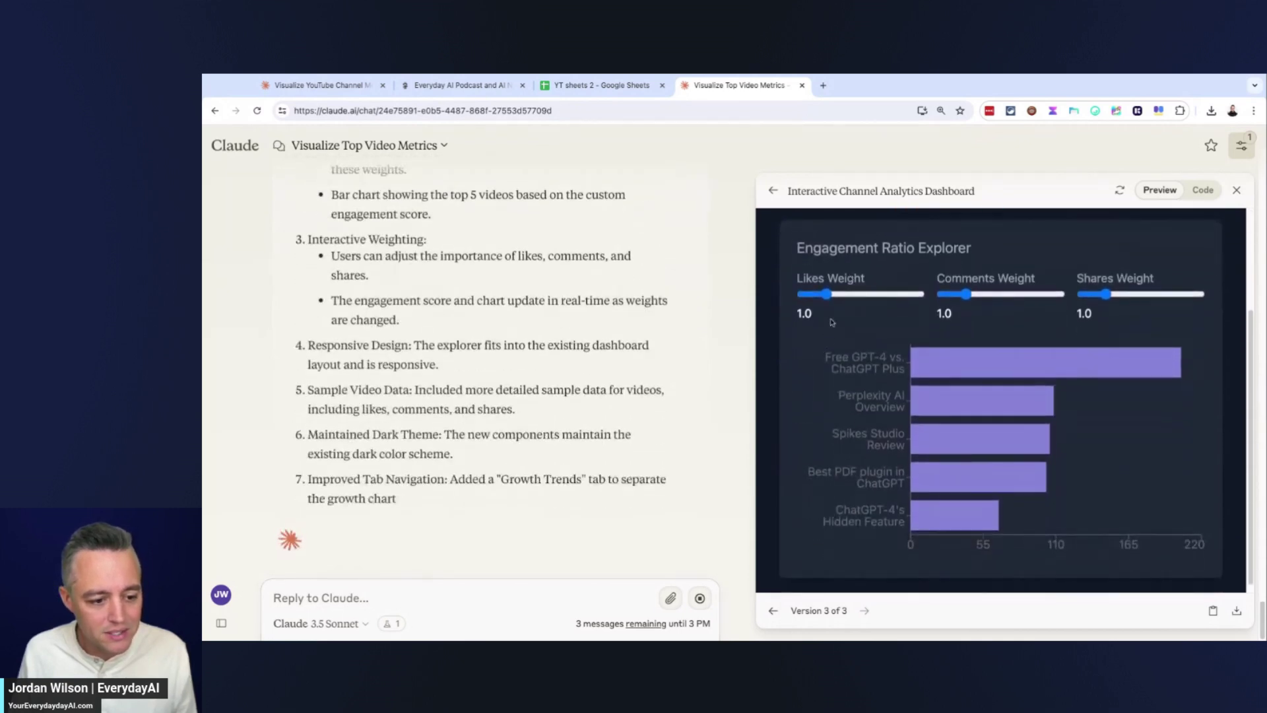
Experiment with the Likes, Comments and Shares weight sliders, settling on 2.5, 0.0 and 3.0.
mouse_move(826, 294)
mouse_down()
mouse_move(901, 294)
mouse_move(802, 293)
mouse_move(875, 294)
mouse_move(826, 293)
mouse_up()
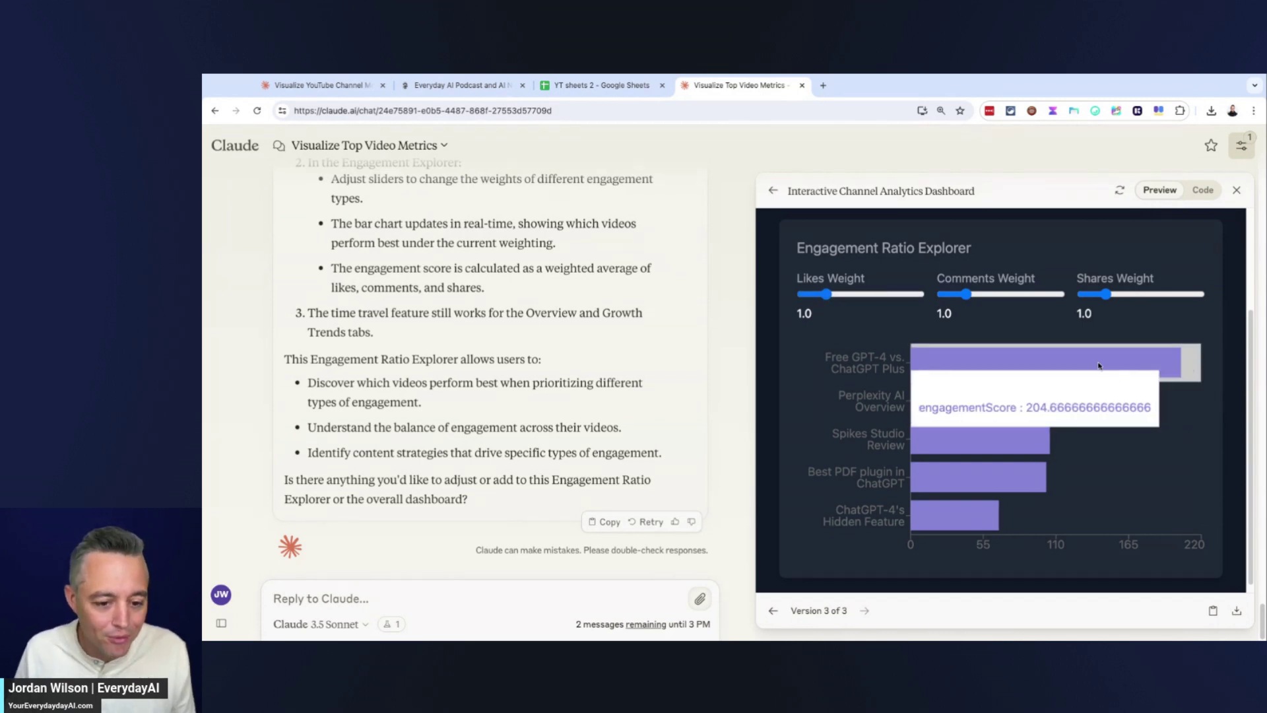
scroll(1095, 363, down, 1)
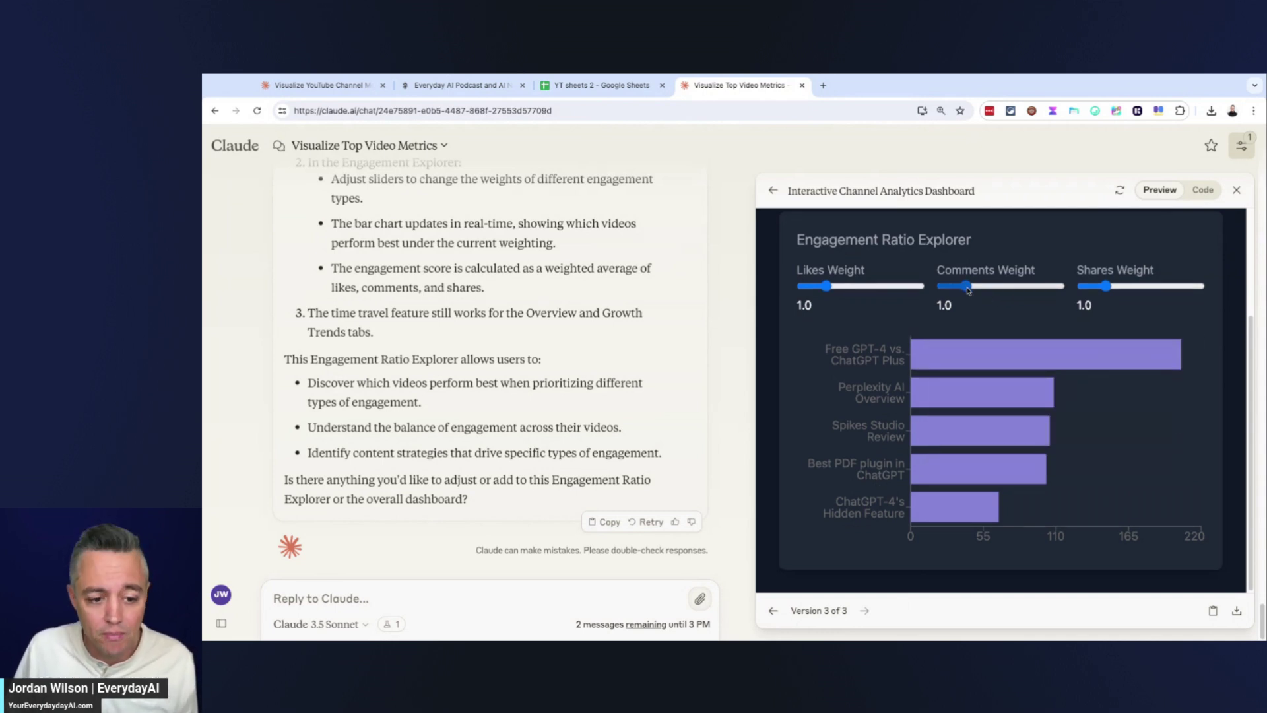
drag(968, 290, 1058, 286)
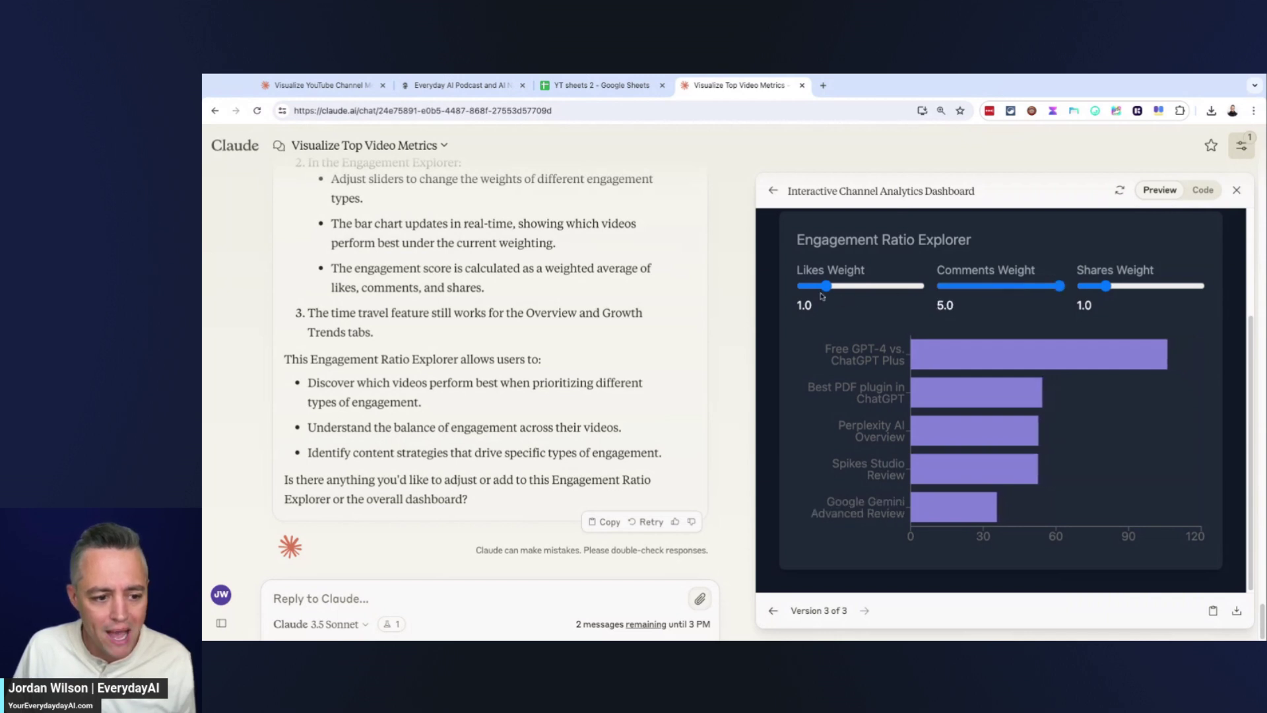
drag(826, 286, 803, 286)
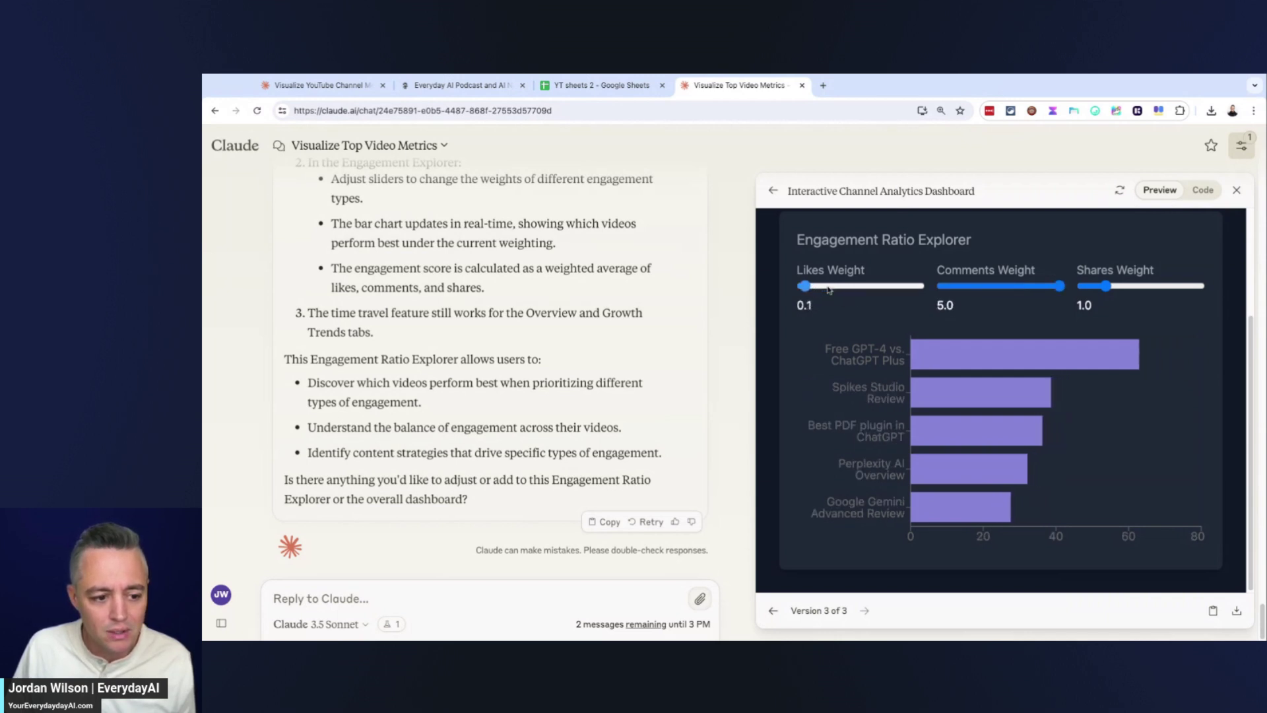
drag(1107, 286, 1152, 285)
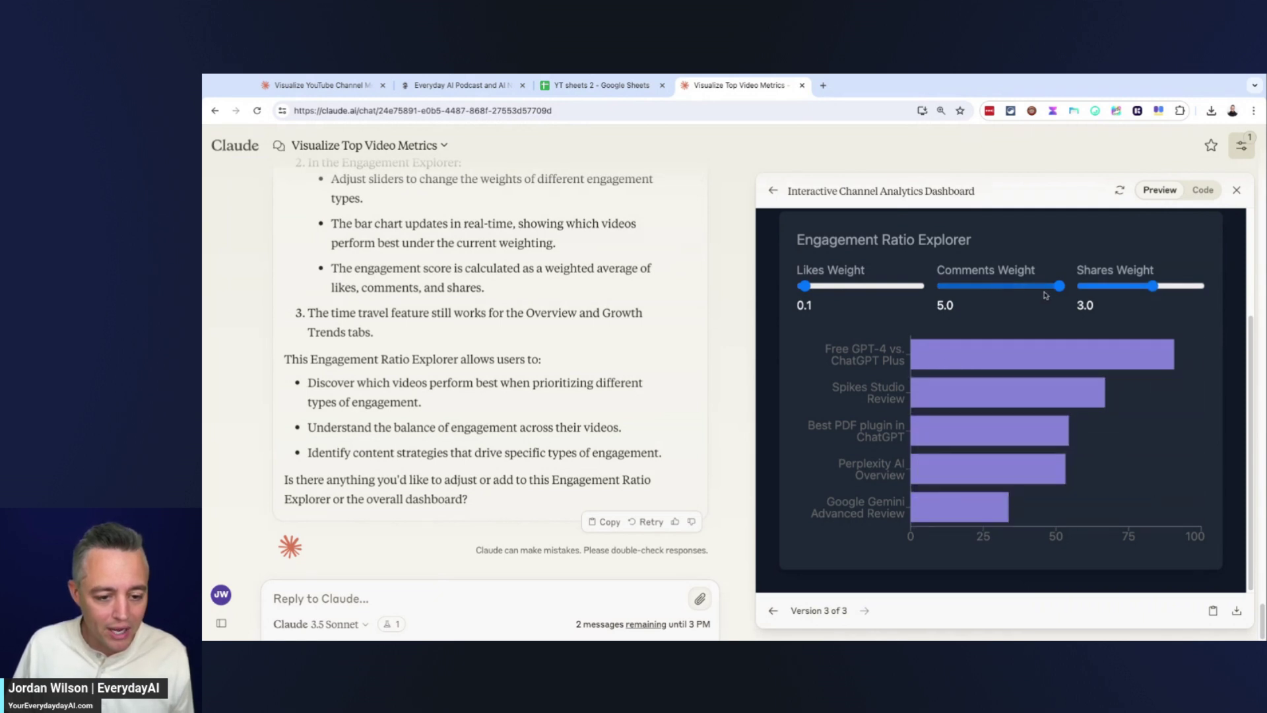
drag(1059, 286, 861, 286)
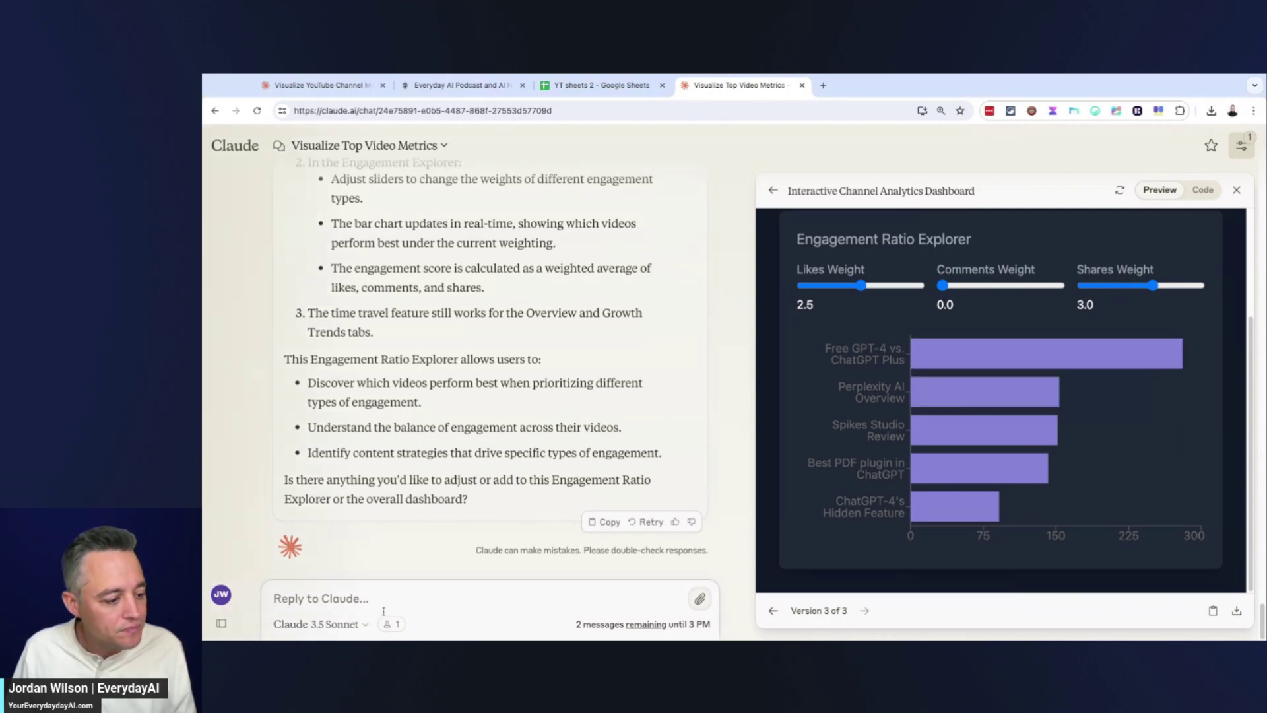
Send the request for a top-10 dashboard comparing views, impressions, comments, shares and likes.
text(Using Claude's artifacts feature, please create a basic dashboard that shows my top YouTube videos based on views, impressions, comments, shares and likes. Focus on the top 10.)
key(Return)
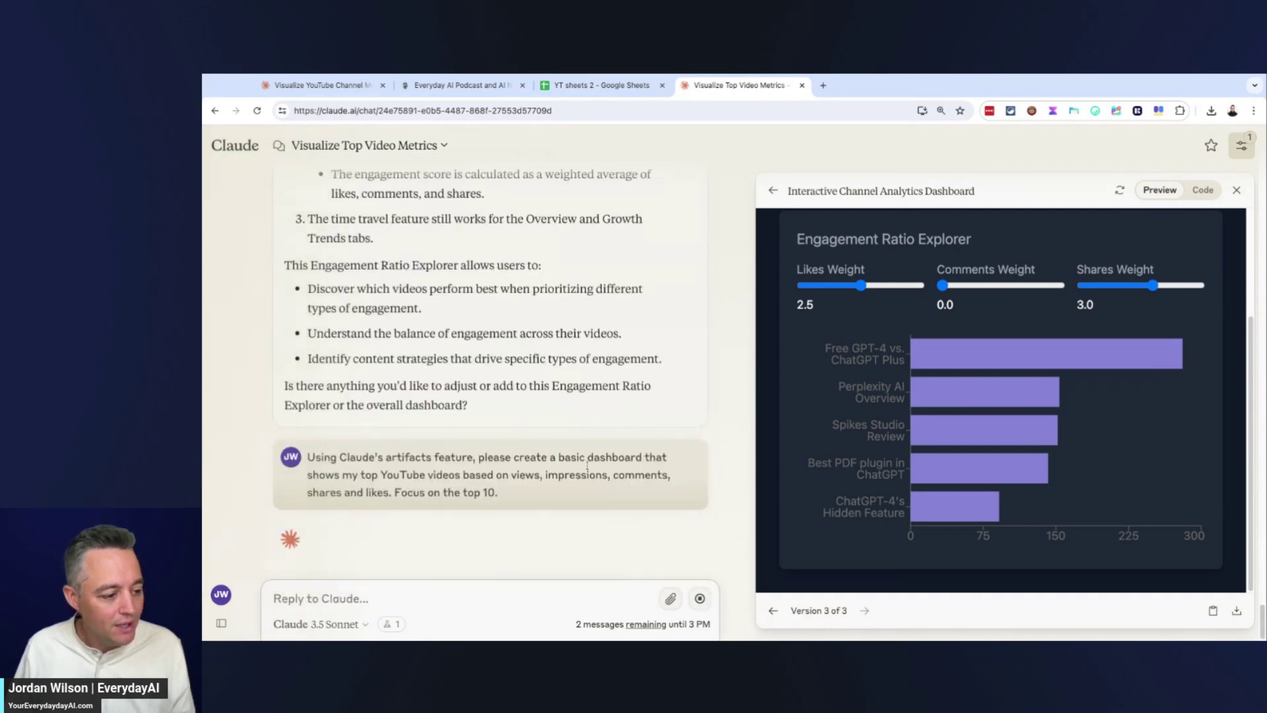
triple_click(372, 470)
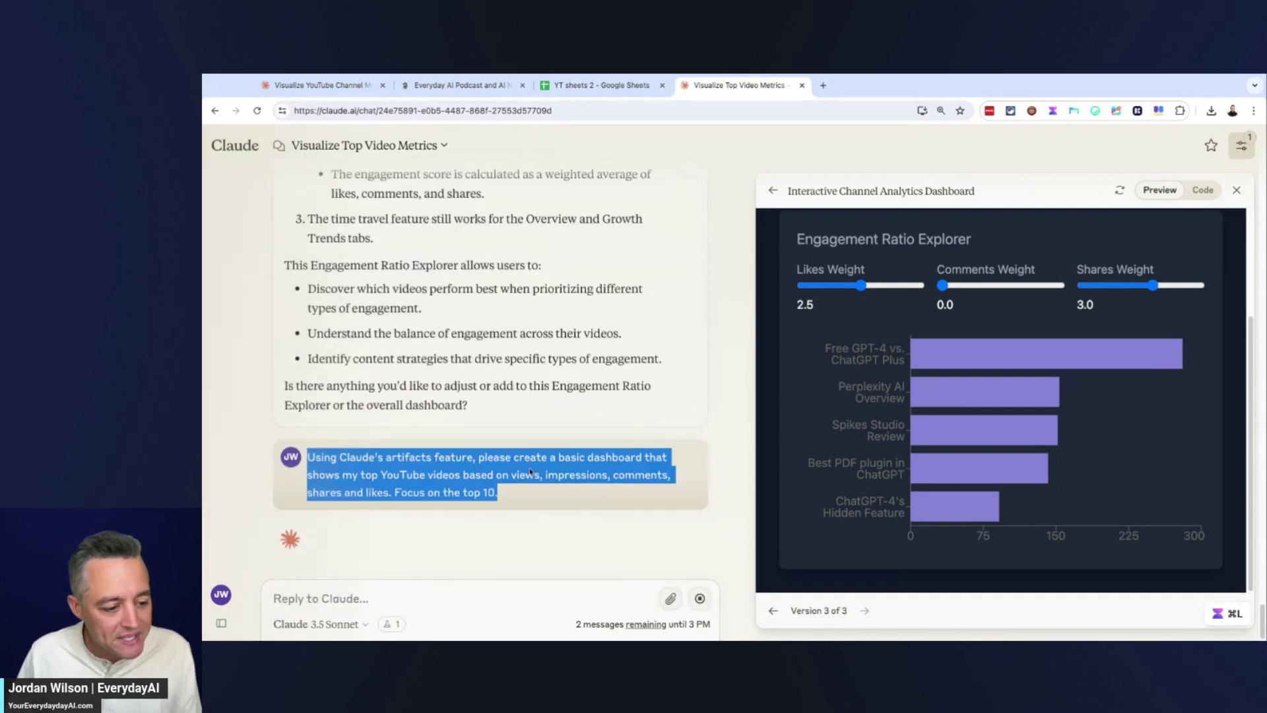
click(532, 424)
Highlight parts of the sent request, from its opening phrase through 'top 10'.
scroll(534, 425, up, 1)
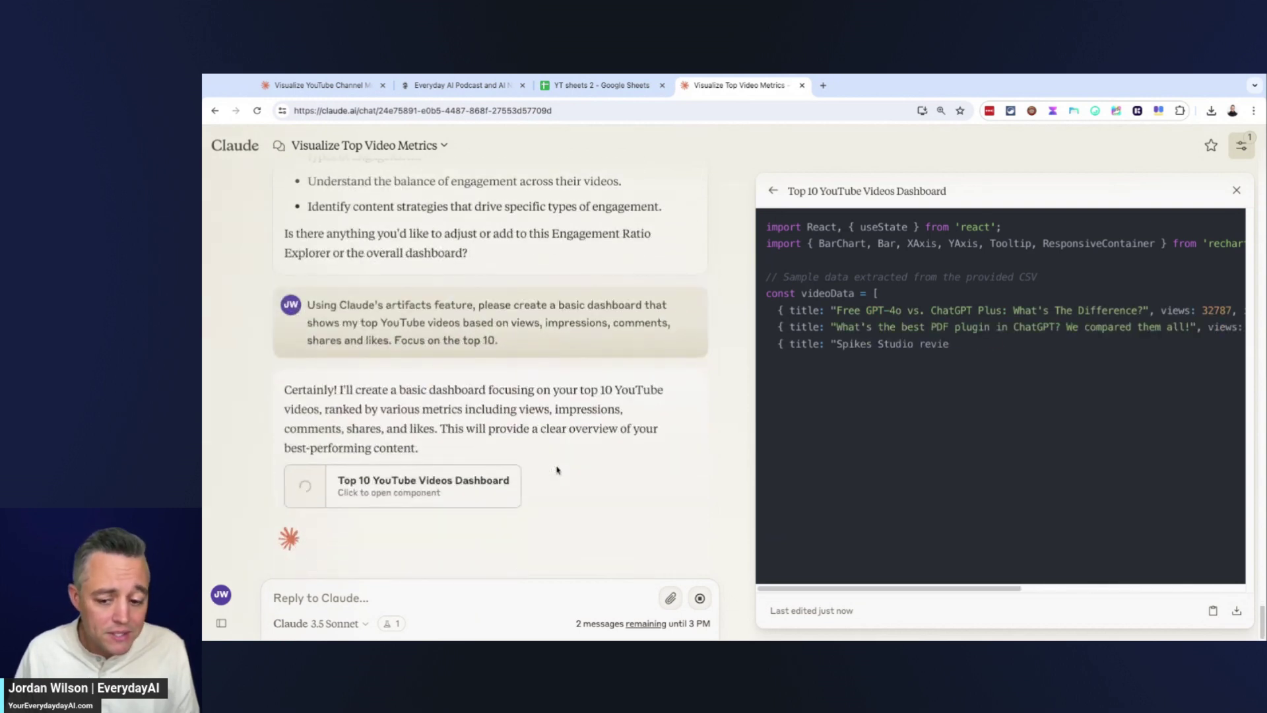
scroll(558, 472, up, 2)
scroll(559, 472, up, 3)
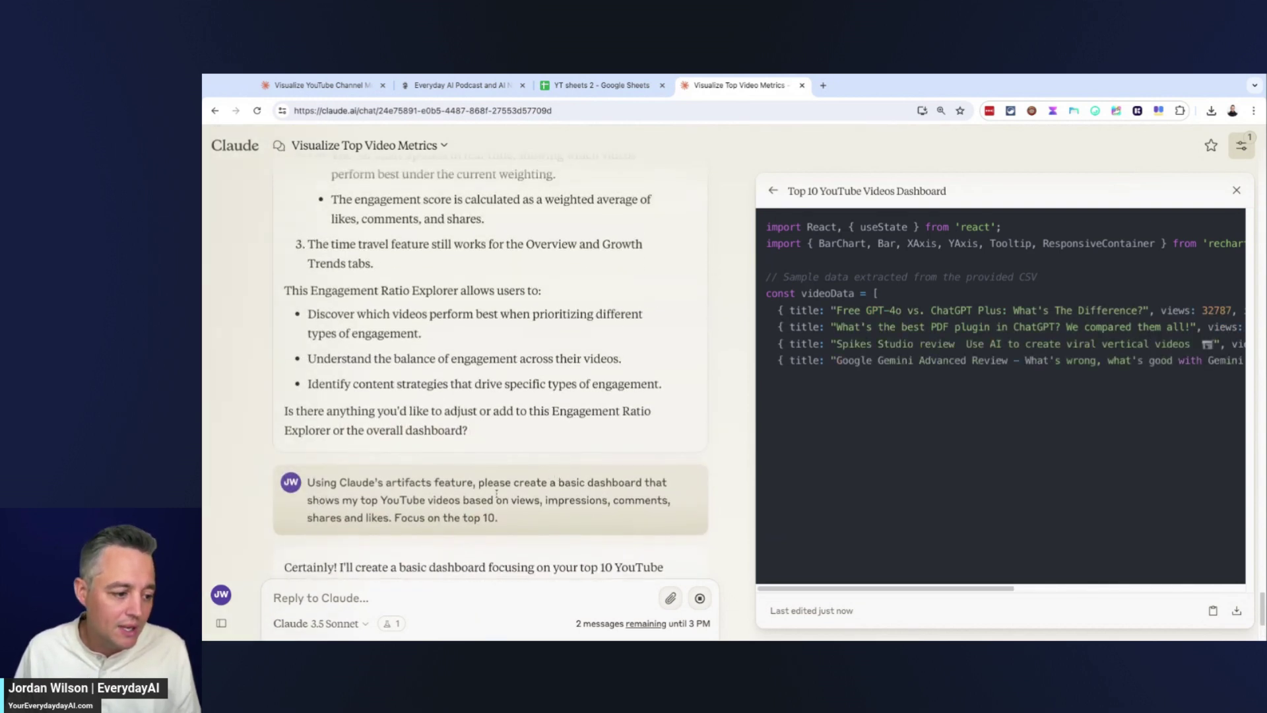
drag(471, 482, 330, 482)
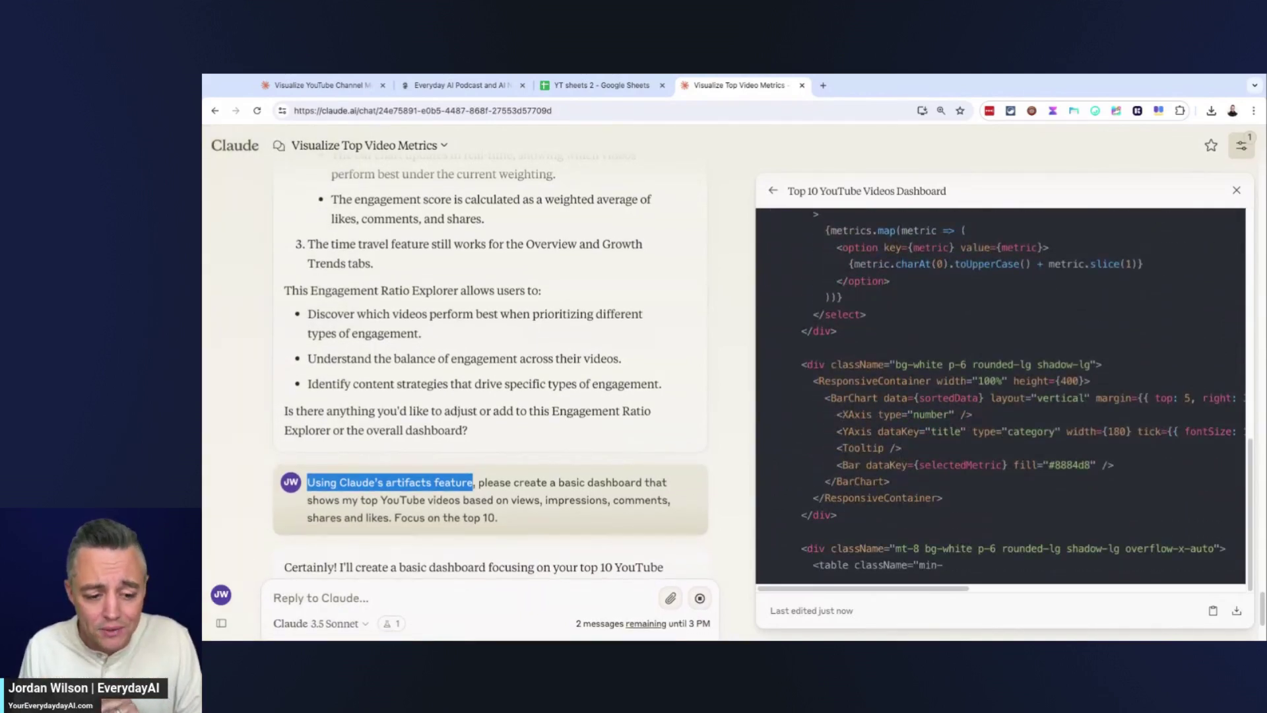
click(476, 484)
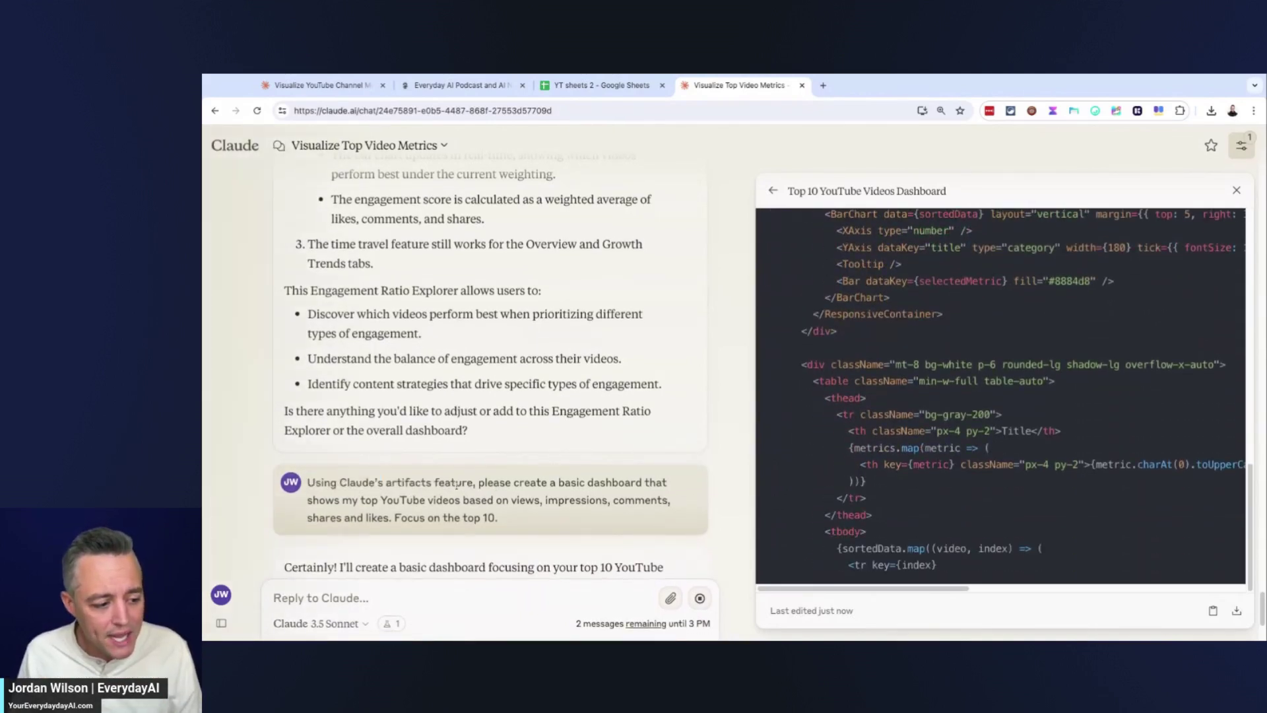
drag(476, 484, 499, 519)
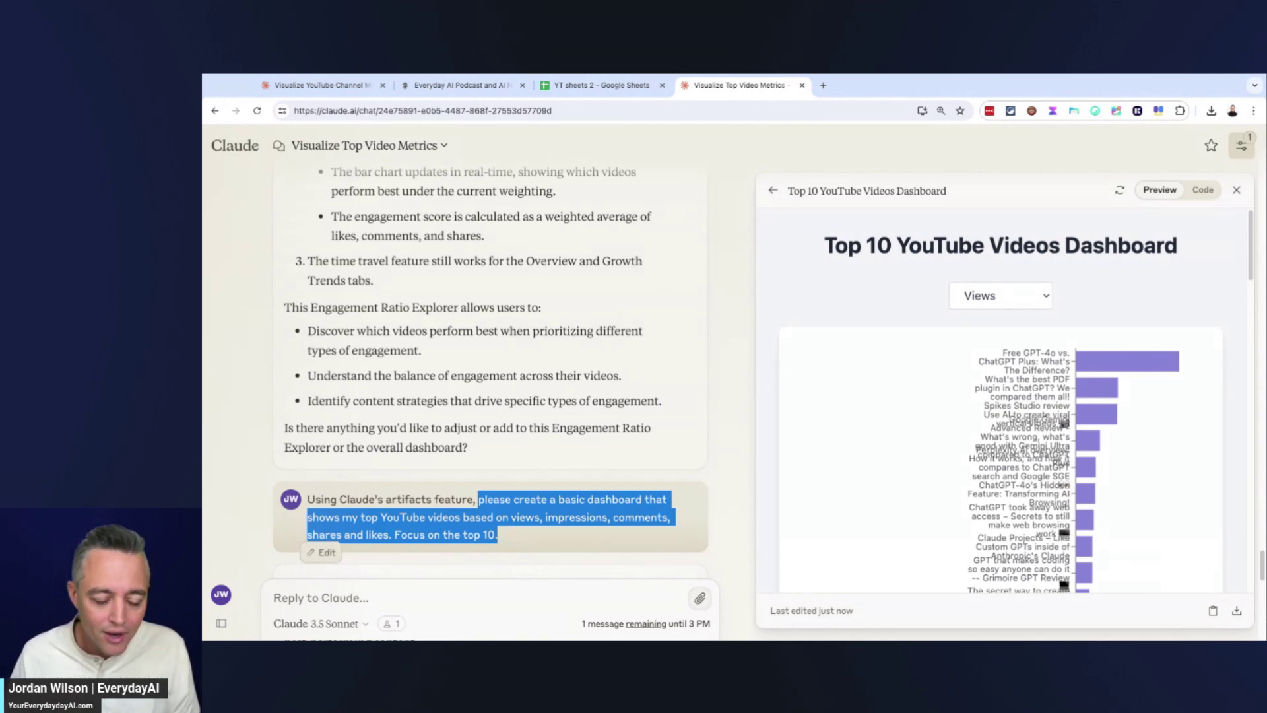
Send a follow-up asking for a more stylish, colourful, interactive and sortable dashboard.
scroll(1082, 510, down, 10)
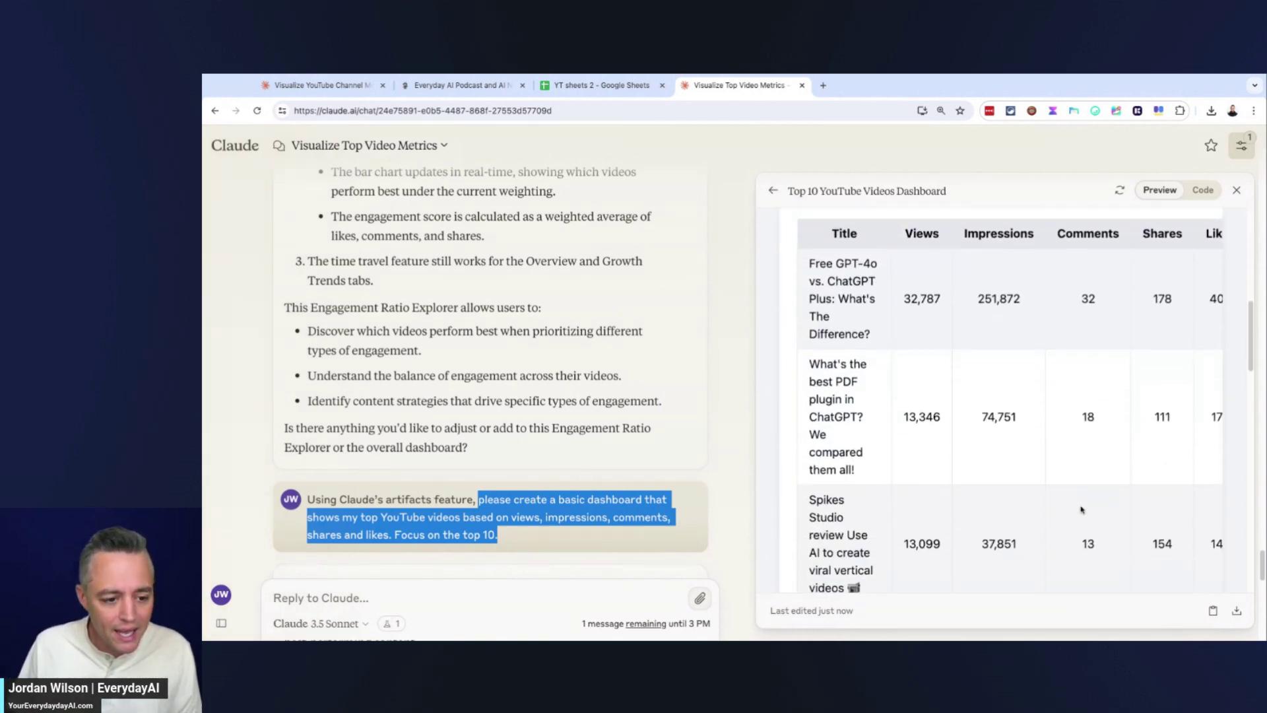
scroll(1083, 510, down, 10)
scroll(1074, 509, up, 20)
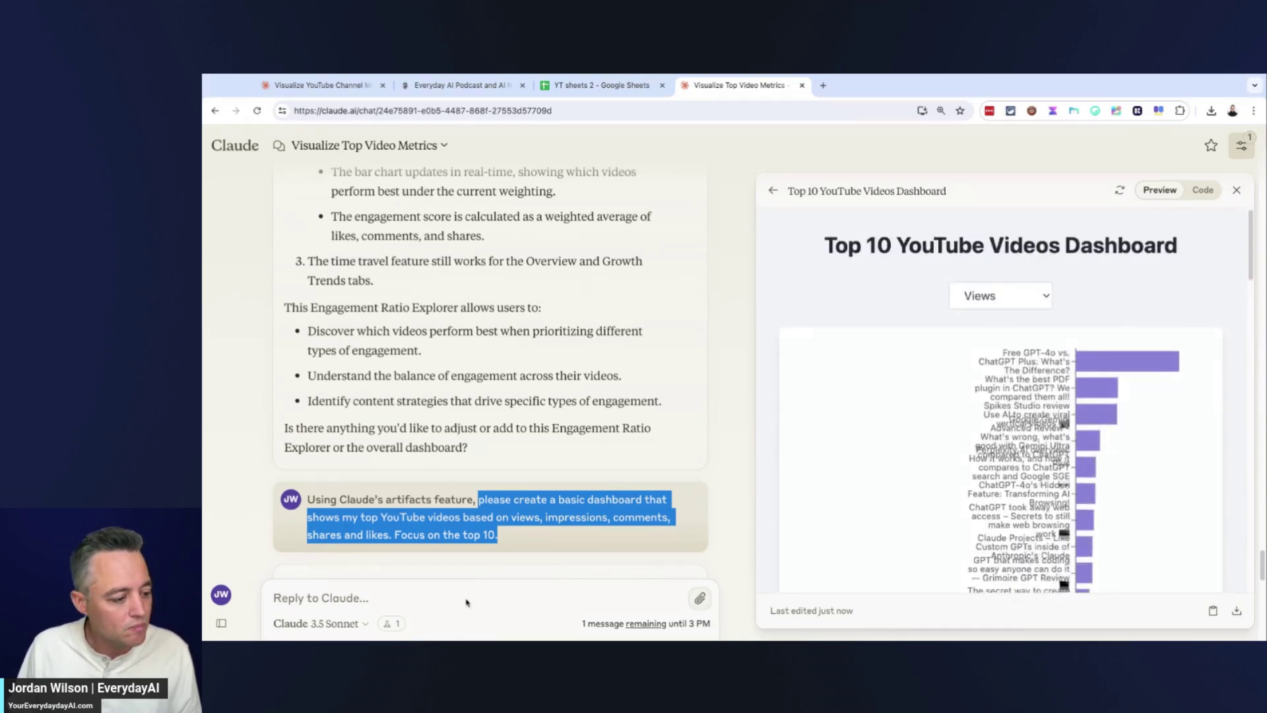
click(555, 595)
text(Great, but please make it more visualize and with a more stylish interface.)
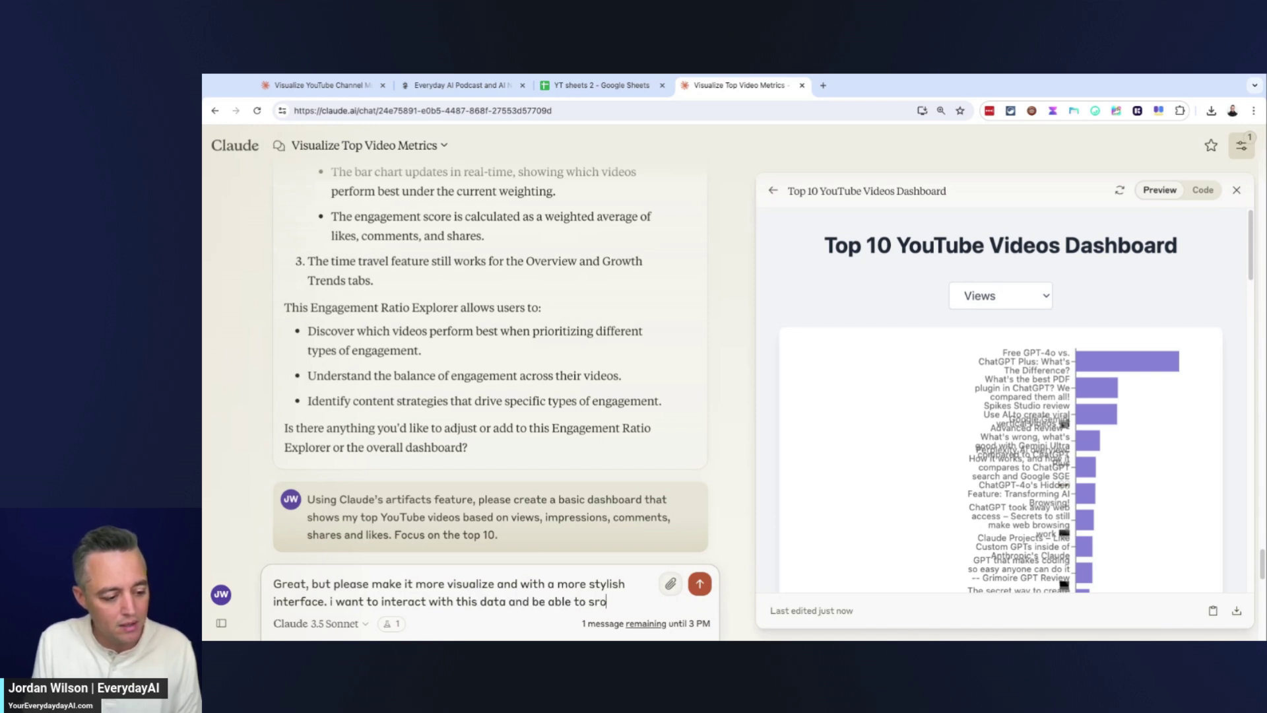
key(Return)
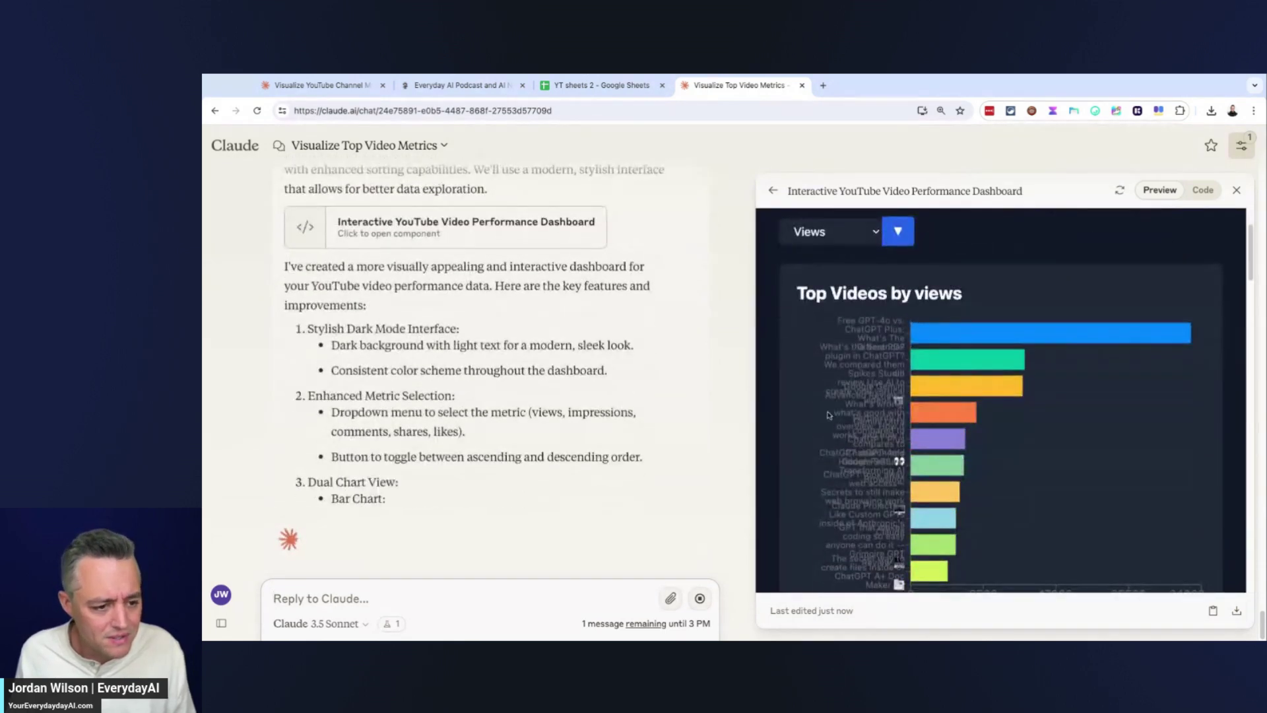
Flip the chart sort order and back, then switch the chart metric to Impressions, then Comments.
scroll(878, 429, down, 4)
scroll(882, 469, down, 4)
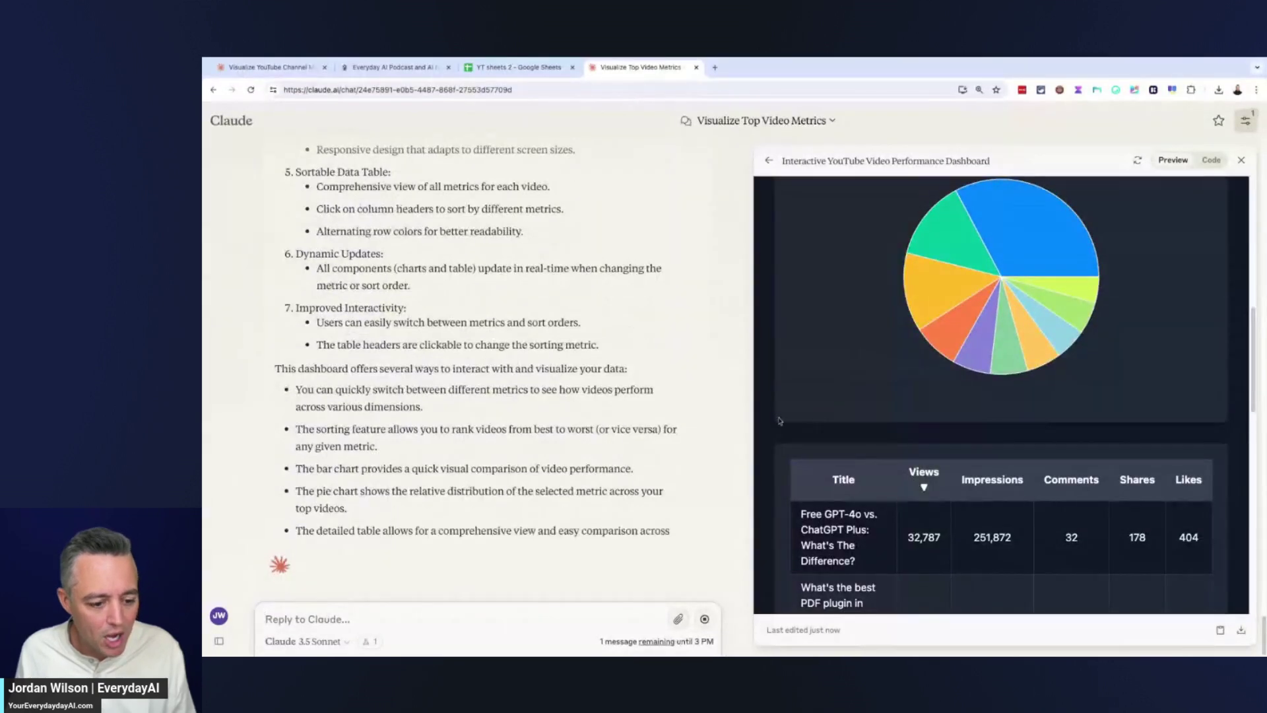
scroll(669, 407, up, 5)
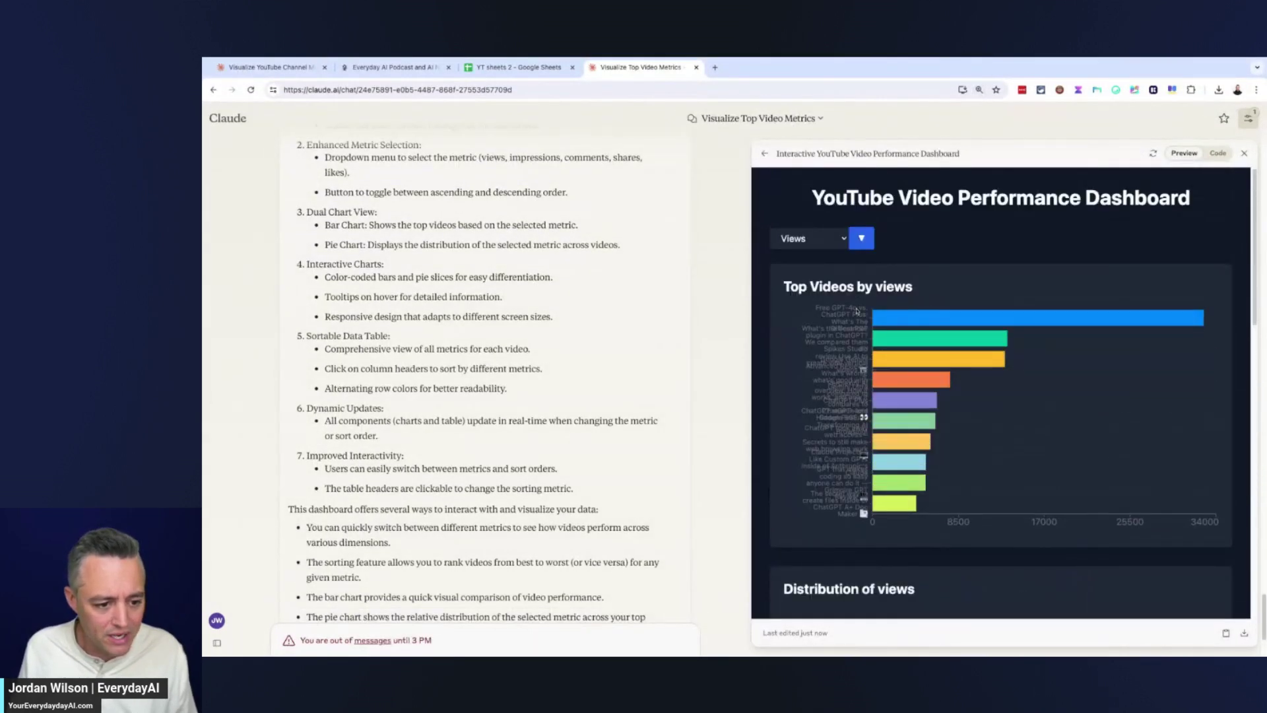
click(862, 241)
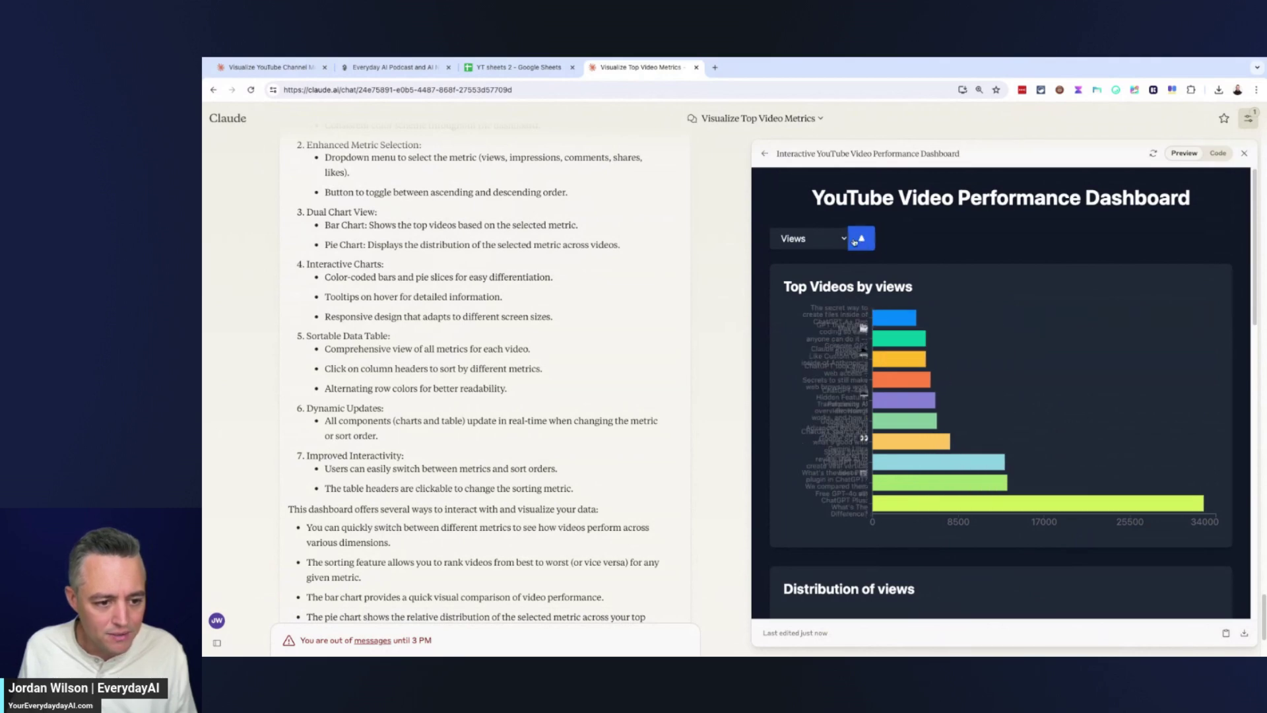
click(856, 240)
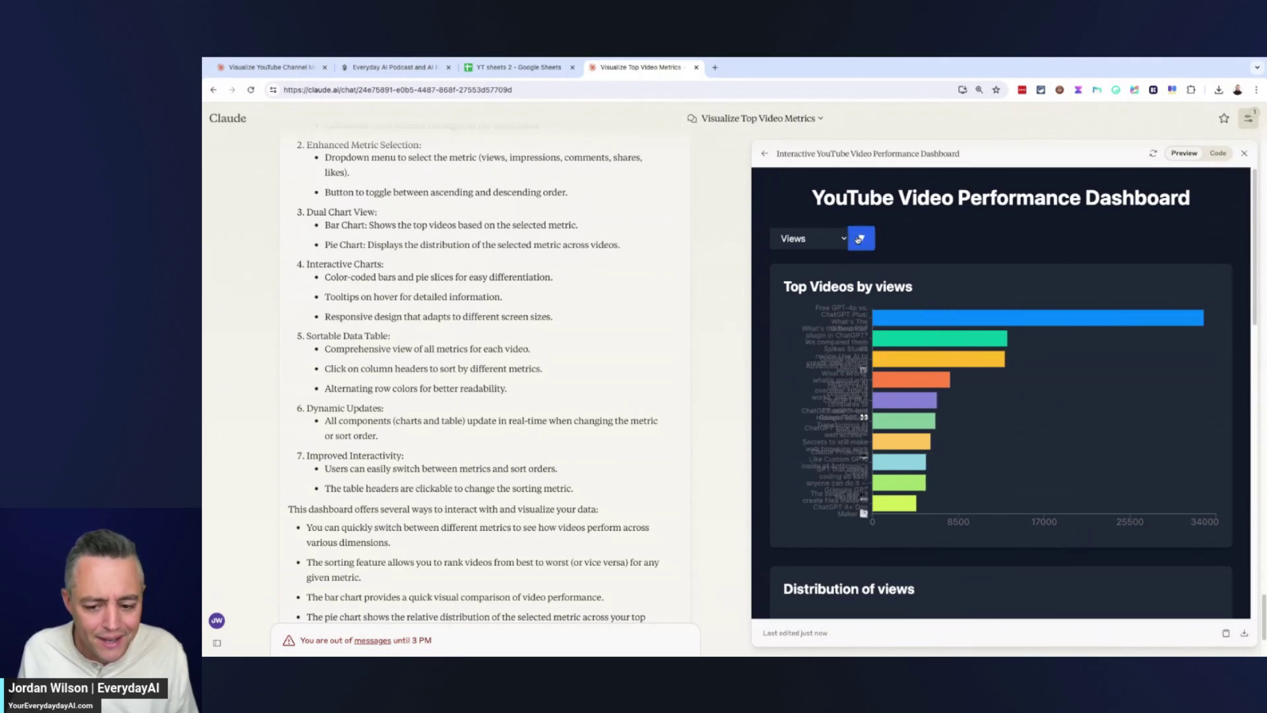
click(825, 247)
click(818, 255)
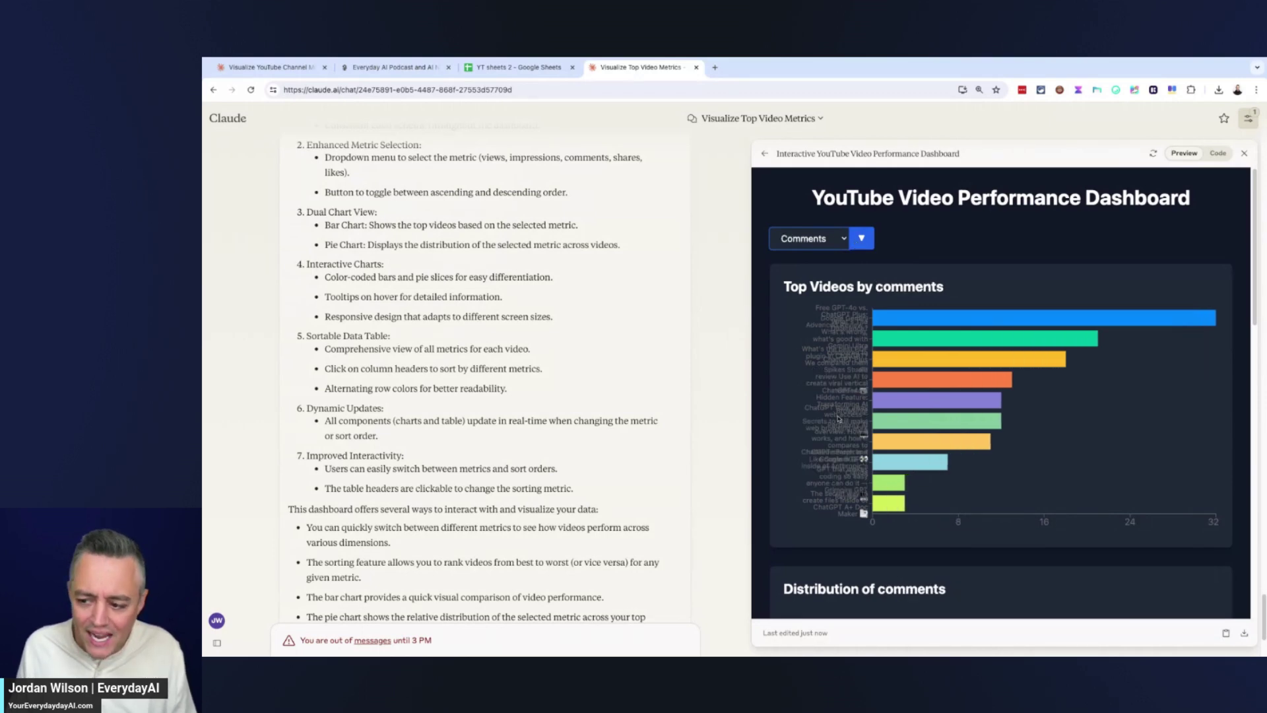
Sort the video table by Shares, Likes, Comments, Impressions, Views, ending on Impressions; highlight the out-of-messages notice.
scroll(845, 417, down, 3)
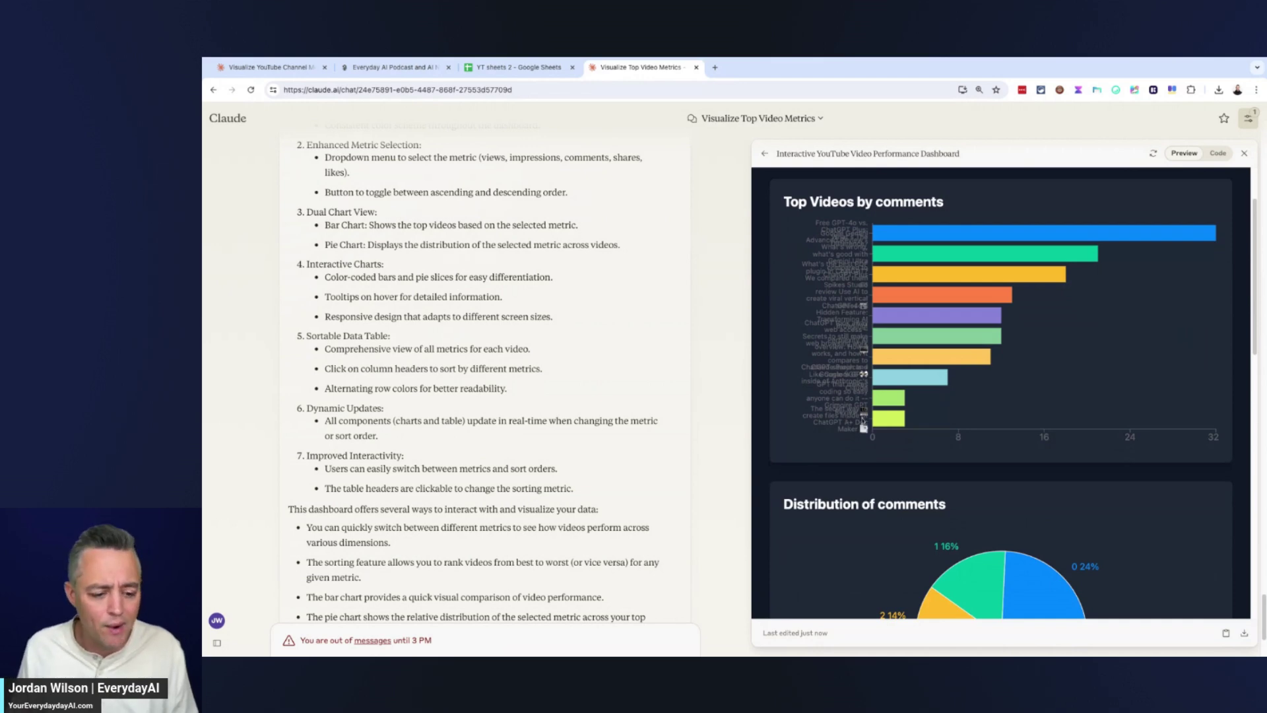
scroll(1029, 396, down, 5)
mouse_move(1058, 361)
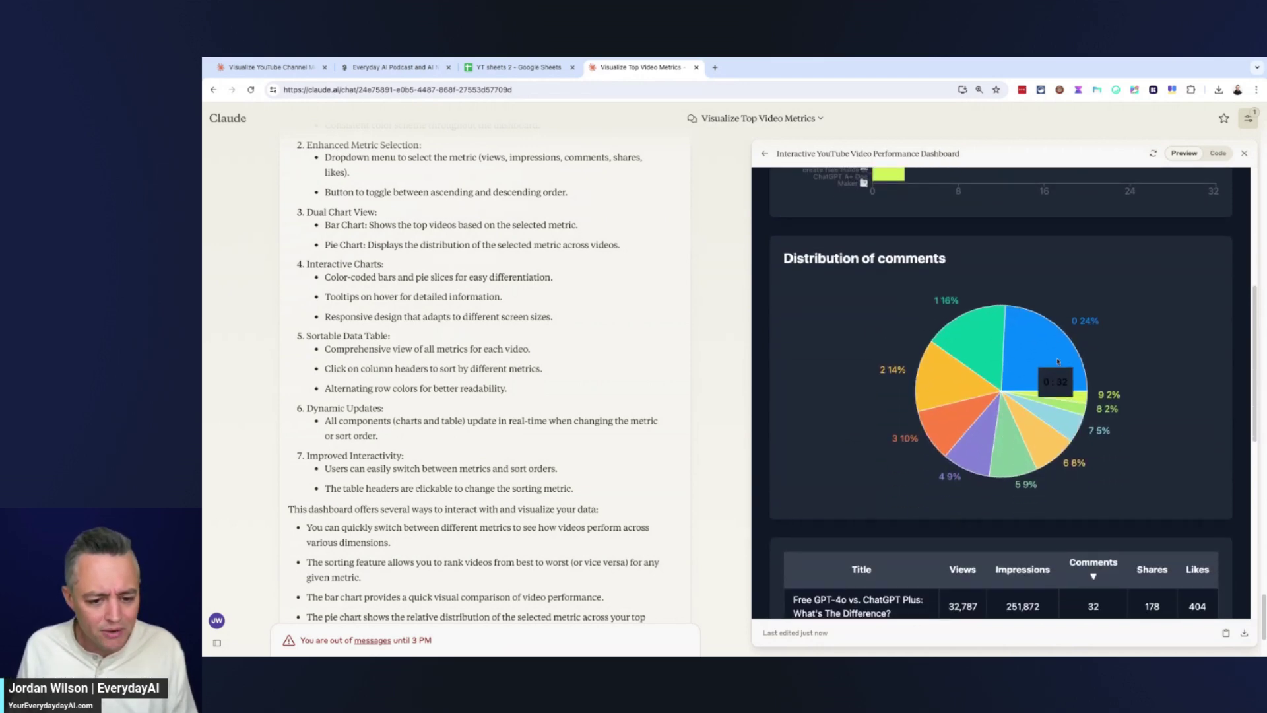
mouse_move(990, 336)
scroll(990, 369, down, 5)
scroll(997, 414, down, 5)
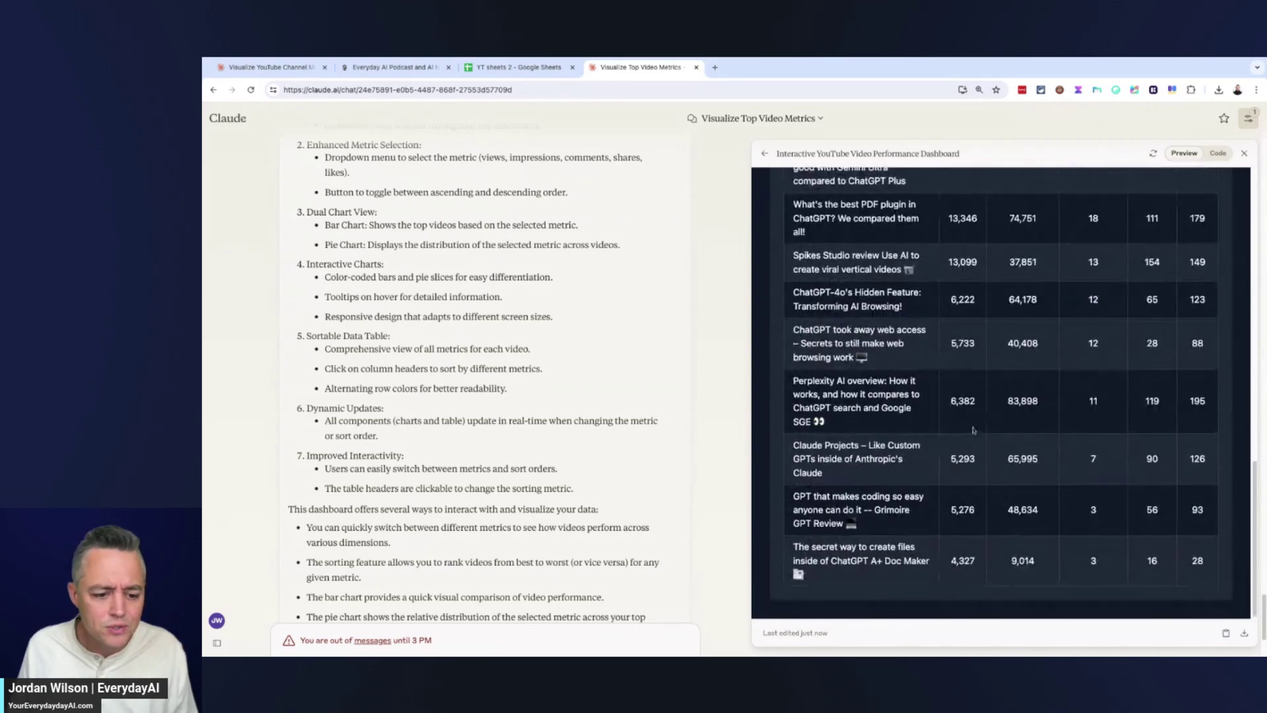
scroll(990, 297, up, 4)
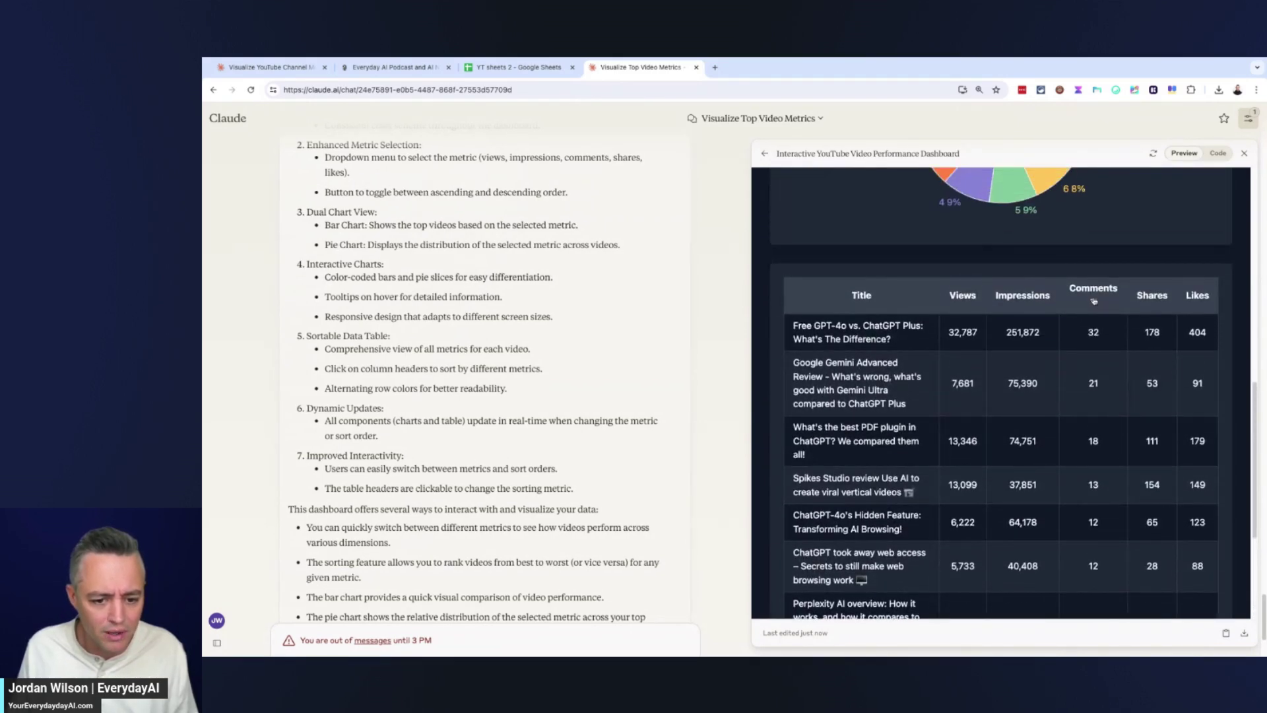
click(1163, 296)
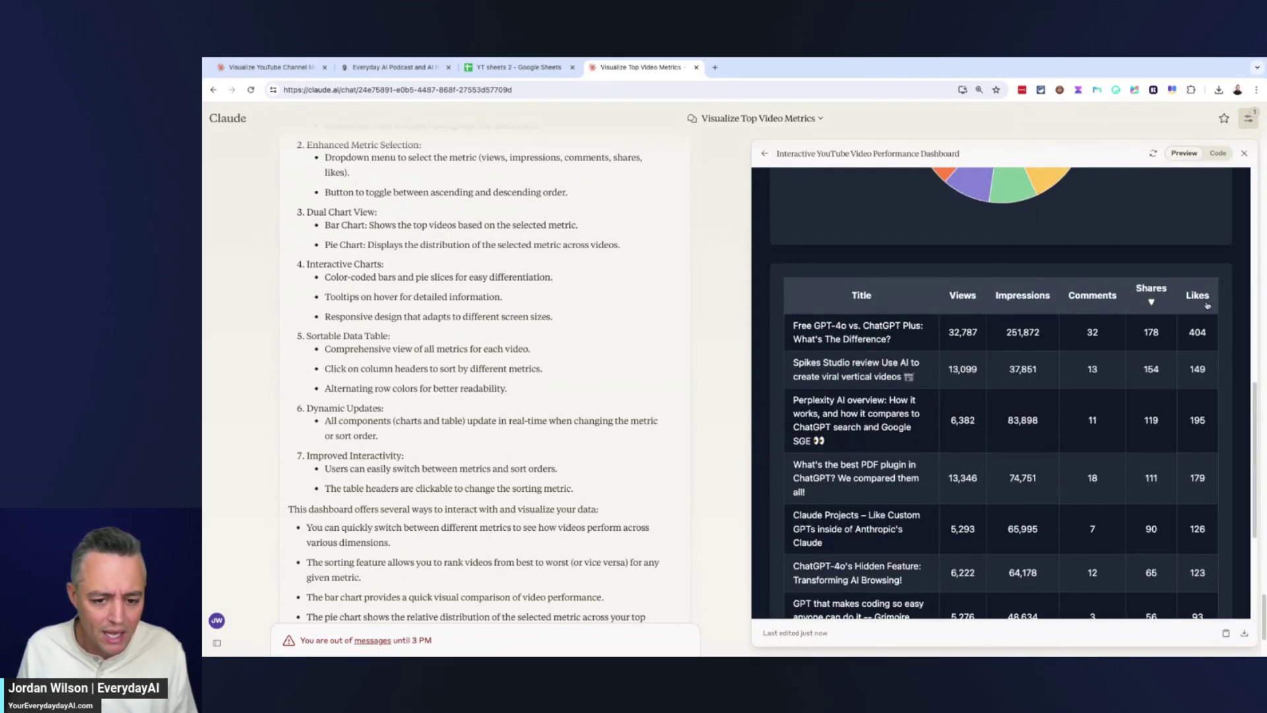
click(1195, 295)
click(1067, 297)
click(1023, 295)
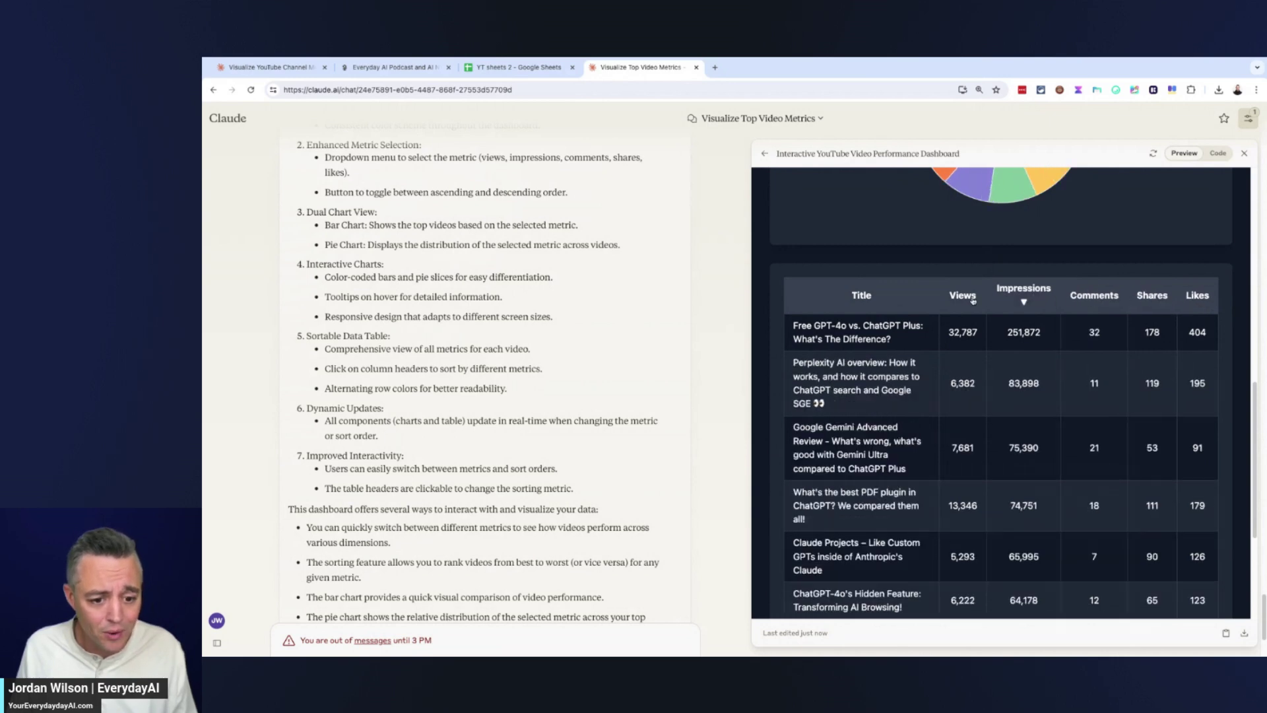
click(963, 295)
click(1026, 299)
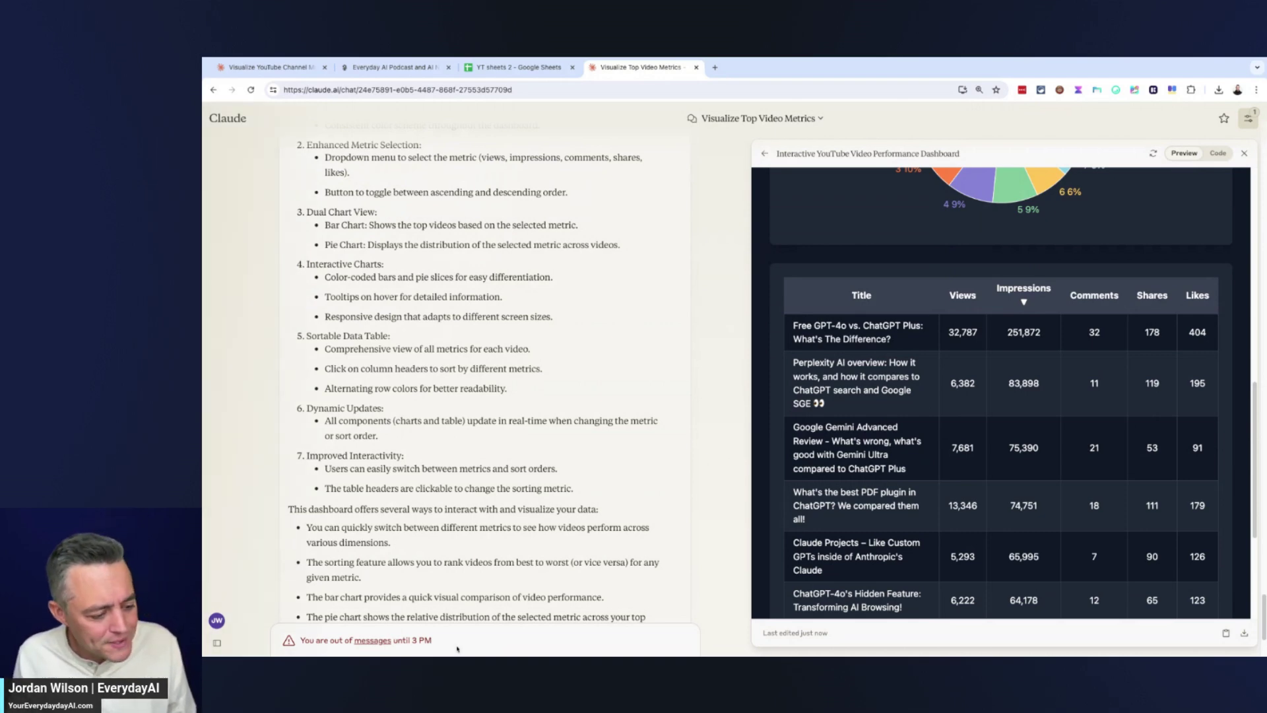
drag(455, 646, 328, 641)
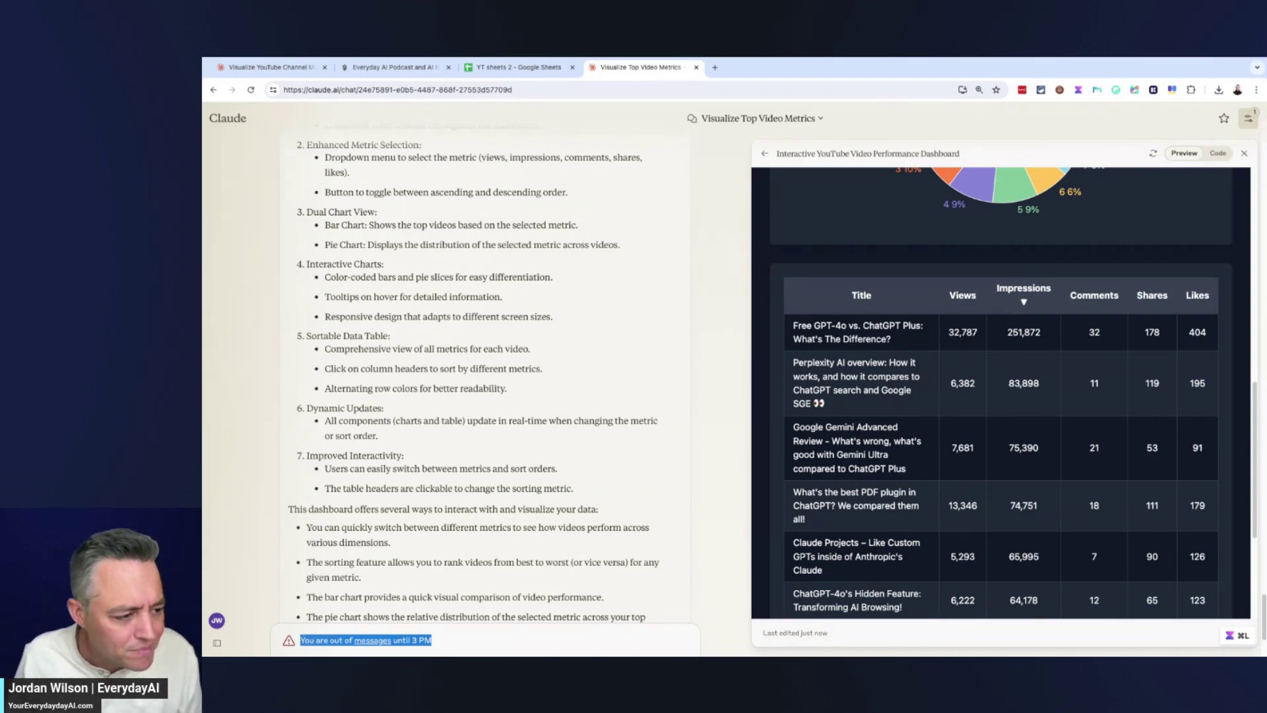
Switch to the Everyday AI Podcast tab showing the youreverydayai.com homepage.
click(396, 68)
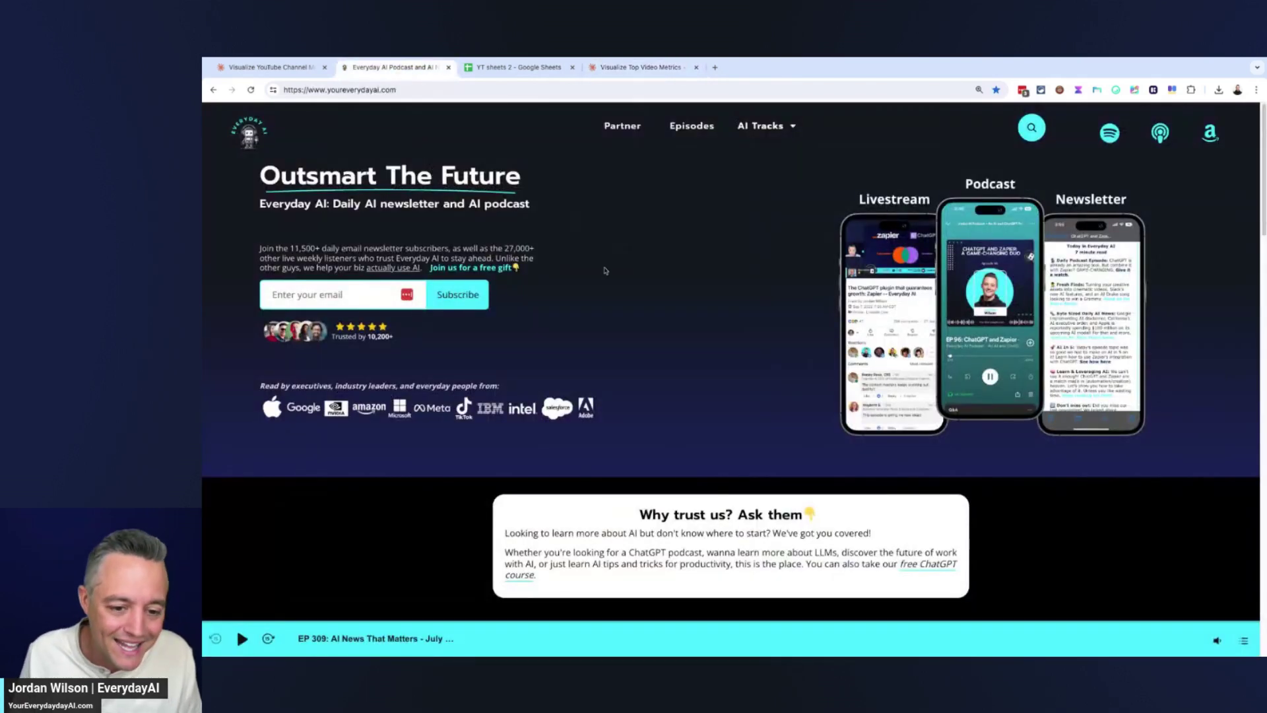